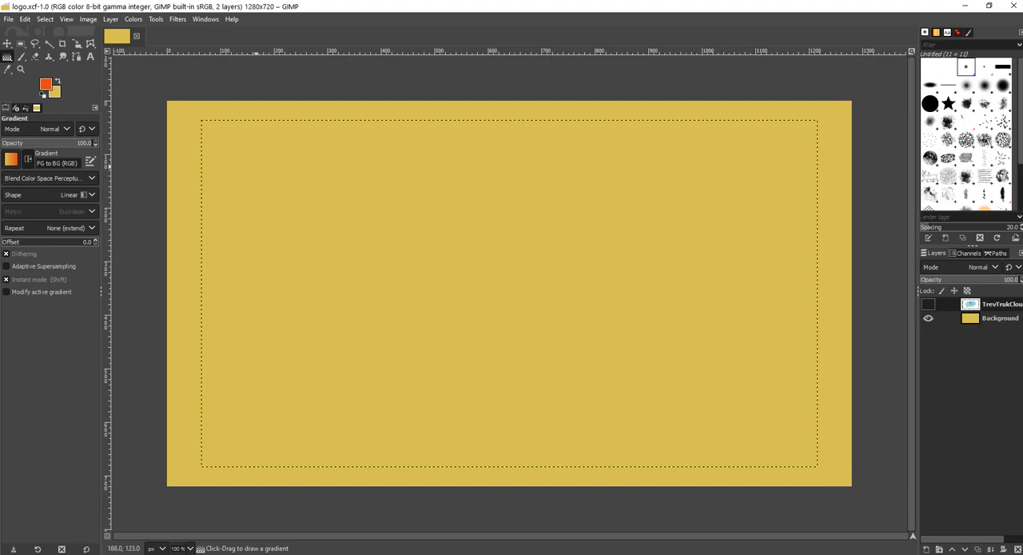
Step: Make the TrevTrukCloudSvc.png layer visible above the yellow background
{"action": "left_click", "coordinate": [254, 161]}
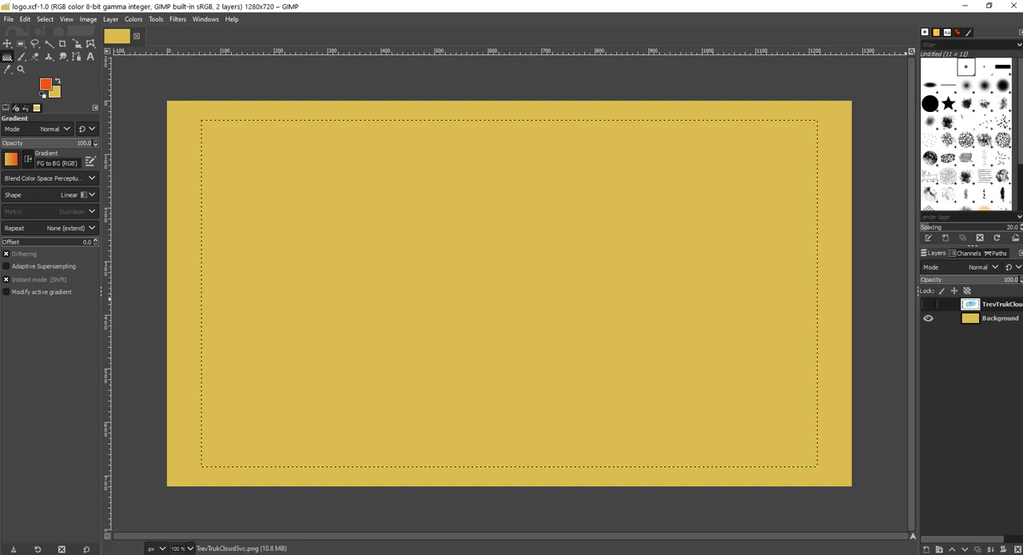
{"action": "left_click", "coordinate": [928, 305]}
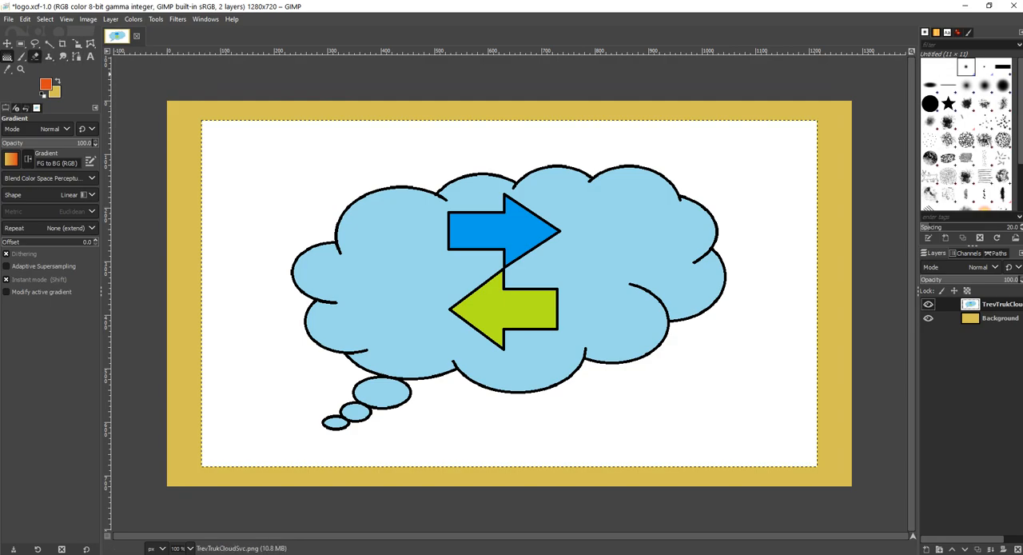
Step: Try an Eraser stroke across and beside the smallest thought bubble below the cloud, and undo it
{"action": "left_click", "coordinate": [34, 56]}
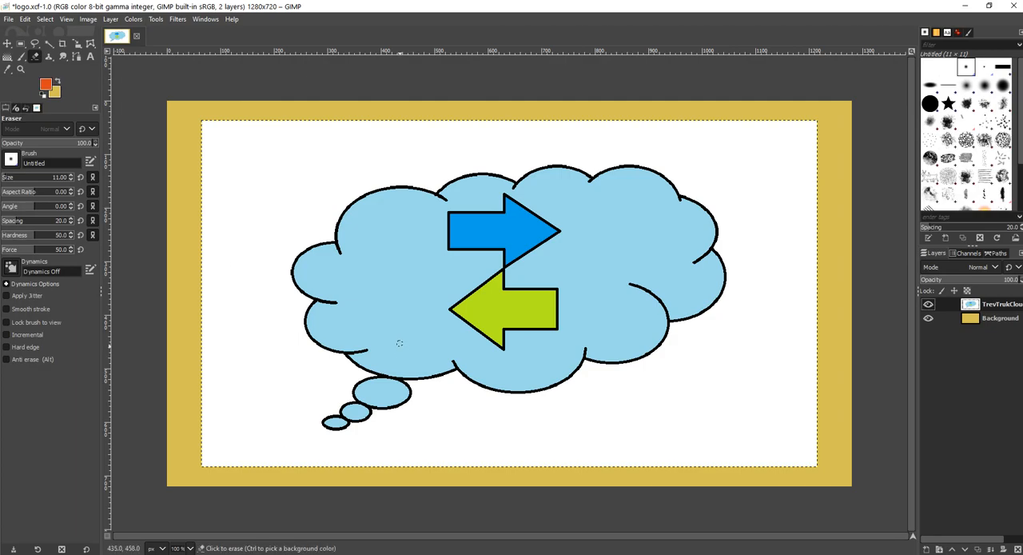
{"action": "left_click_drag", "start_coordinate": [316, 418], "coordinate": [421, 445]}
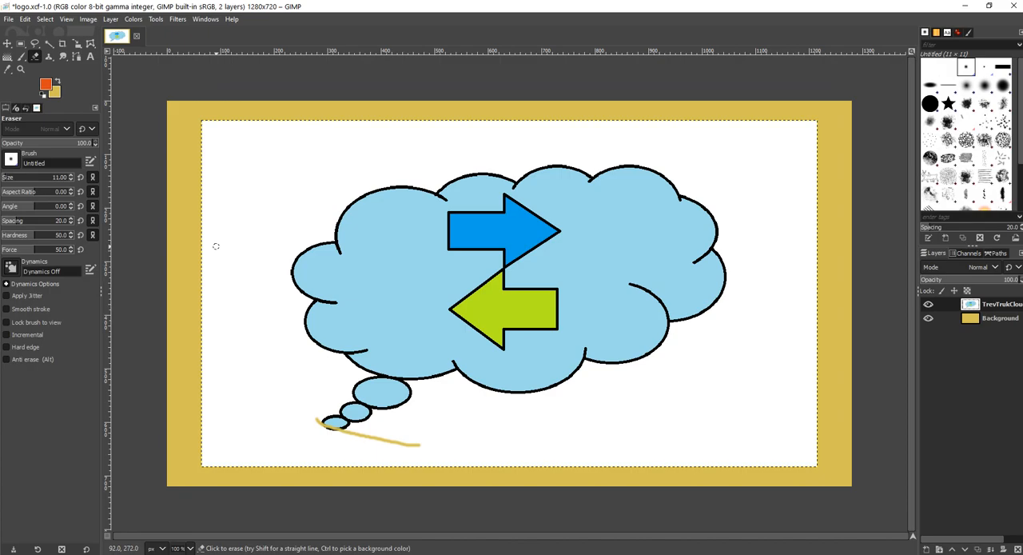
{"action": "key", "text": "ctrl"}
{"action": "key", "text": "ctrl+z"}
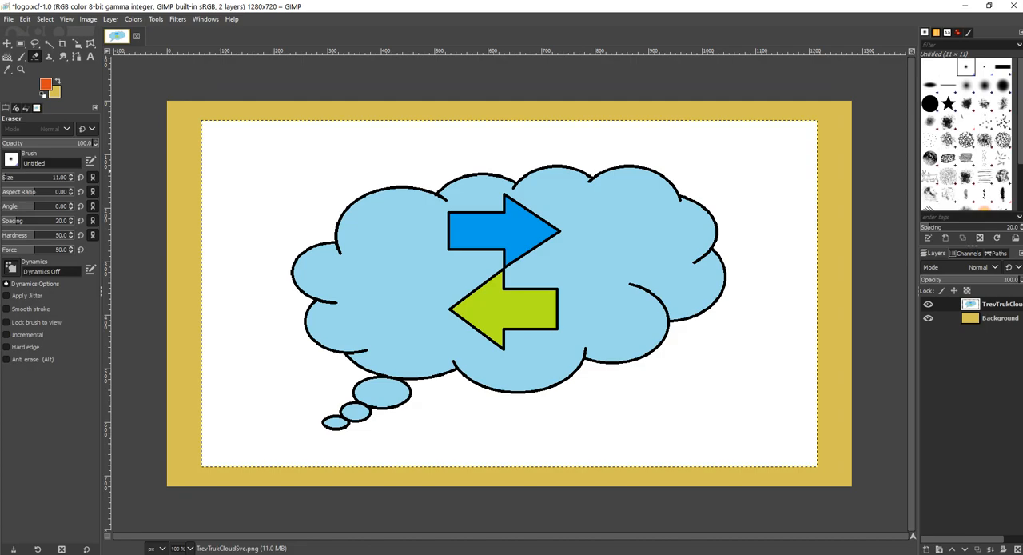
Step: Set both the background and foreground colours to white
{"action": "left_click", "coordinate": [56, 94]}
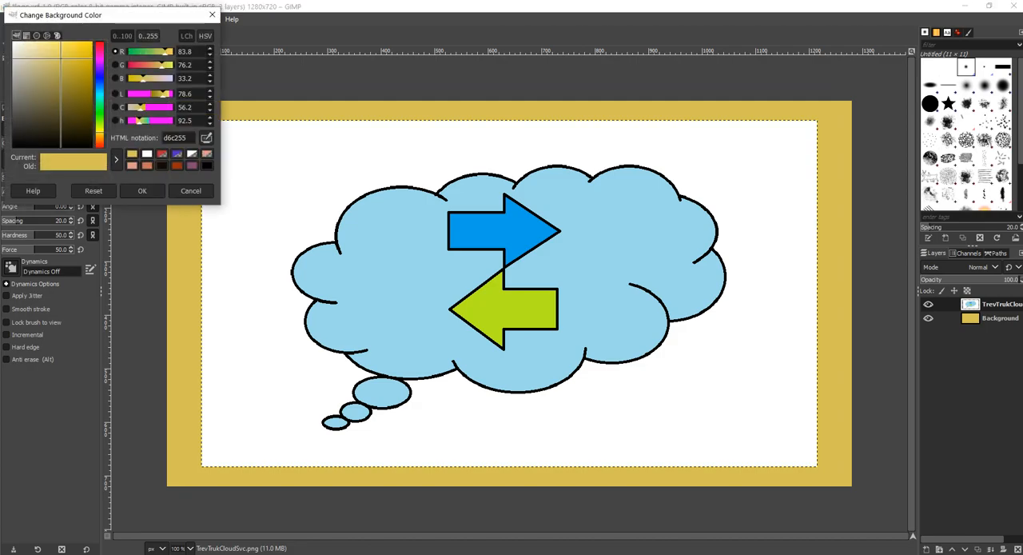
{"action": "left_click", "coordinate": [147, 154]}
{"action": "left_click", "coordinate": [143, 191]}
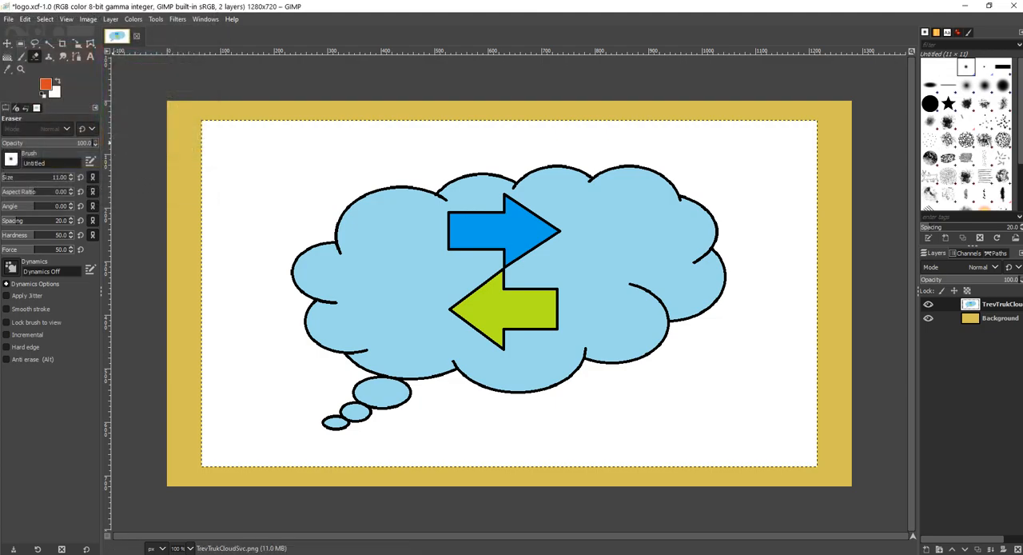
{"action": "left_click", "coordinate": [46, 83]}
{"action": "left_click", "coordinate": [147, 153]}
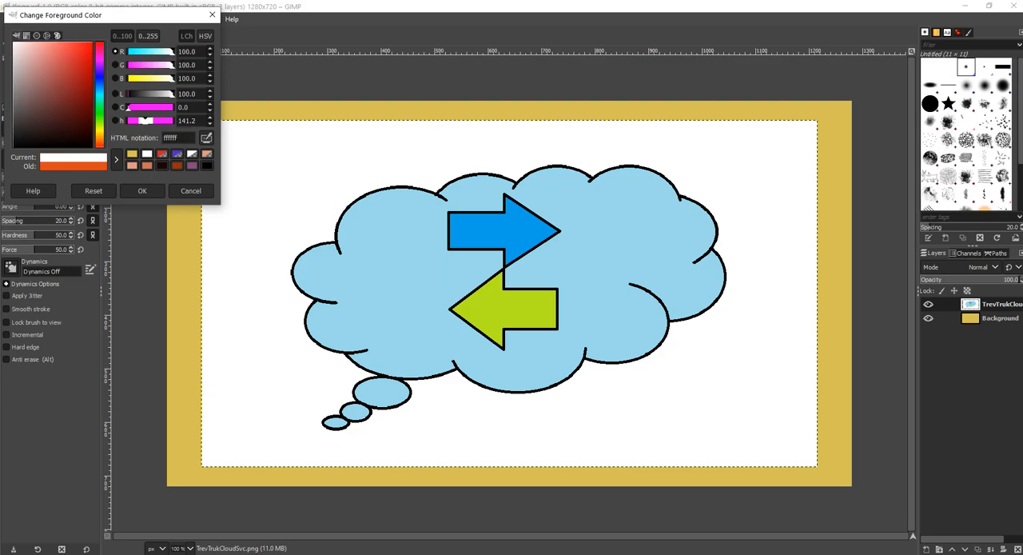
{"action": "left_click", "coordinate": [142, 190]}
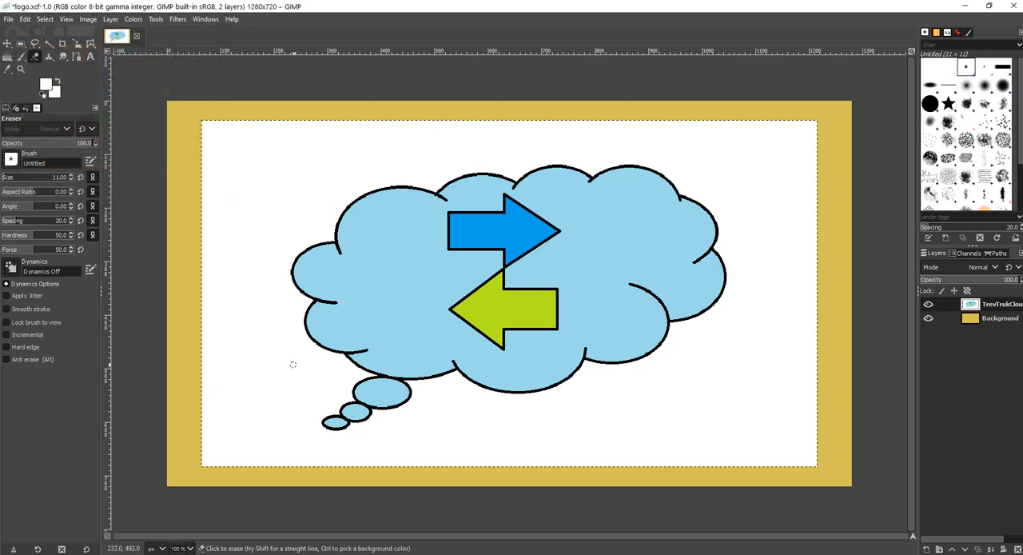
Step: Erase the three small thought bubbles beneath the cloud, keeping the cloud's outline intact
{"action": "mouse_move", "coordinate": [350, 431]}
{"action": "left_mouse_down"}
{"action": "mouse_move", "coordinate": [309, 417]}
{"action": "mouse_move", "coordinate": [349, 437]}
{"action": "mouse_move", "coordinate": [315, 419]}
{"action": "mouse_move", "coordinate": [351, 430]}
{"action": "mouse_move", "coordinate": [319, 418]}
{"action": "mouse_move", "coordinate": [351, 431]}
{"action": "mouse_move", "coordinate": [329, 421]}
{"action": "mouse_move", "coordinate": [341, 419]}
{"action": "mouse_move", "coordinate": [333, 411]}
{"action": "mouse_move", "coordinate": [354, 423]}
{"action": "mouse_move", "coordinate": [307, 406]}
{"action": "mouse_move", "coordinate": [366, 425]}
{"action": "mouse_move", "coordinate": [328, 405]}
{"action": "mouse_move", "coordinate": [372, 420]}
{"action": "mouse_move", "coordinate": [384, 417]}
{"action": "mouse_move", "coordinate": [344, 405]}
{"action": "mouse_move", "coordinate": [377, 401]}
{"action": "mouse_move", "coordinate": [387, 415]}
{"action": "mouse_move", "coordinate": [378, 424]}
{"action": "mouse_move", "coordinate": [401, 418]}
{"action": "mouse_move", "coordinate": [359, 400]}
{"action": "mouse_move", "coordinate": [412, 405]}
{"action": "mouse_move", "coordinate": [351, 404]}
{"action": "mouse_move", "coordinate": [383, 402]}
{"action": "left_mouse_up"}
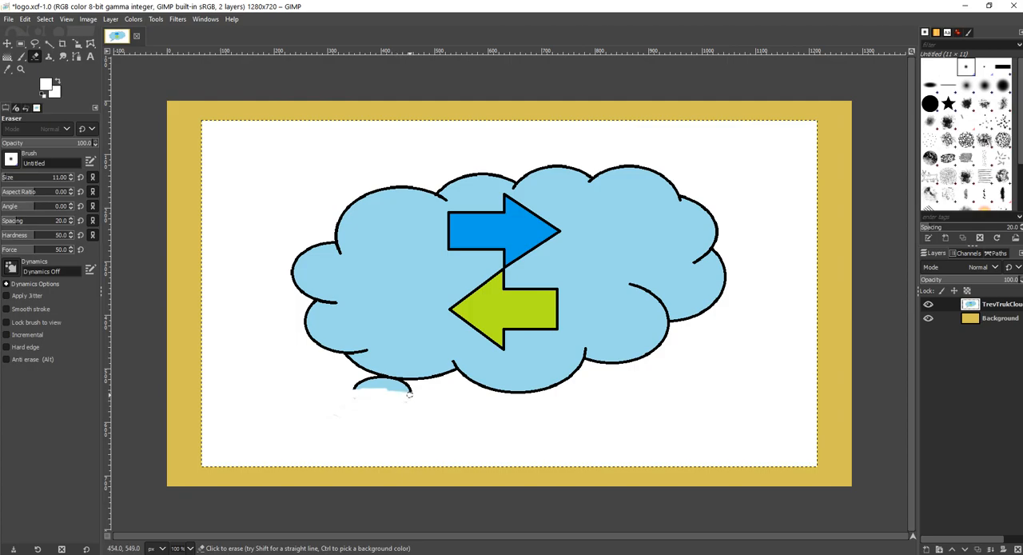
{"action": "mouse_move", "coordinate": [407, 388]}
{"action": "left_mouse_down"}
{"action": "mouse_move", "coordinate": [329, 384]}
{"action": "mouse_move", "coordinate": [410, 391]}
{"action": "mouse_move", "coordinate": [361, 376]}
{"action": "mouse_move", "coordinate": [413, 390]}
{"action": "mouse_move", "coordinate": [376, 377]}
{"action": "mouse_move", "coordinate": [393, 388]}
{"action": "mouse_move", "coordinate": [404, 380]}
{"action": "mouse_move", "coordinate": [414, 395]}
{"action": "mouse_move", "coordinate": [398, 381]}
{"action": "left_mouse_up"}
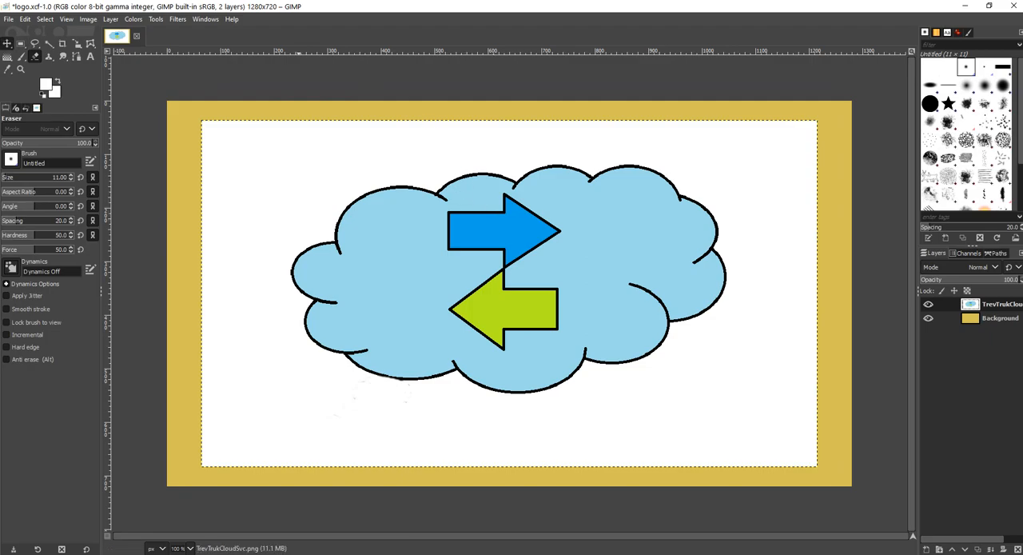
Step: Move the cloud layer around the canvas, leaving it off-centre toward the canvas's lower-left corner
{"action": "key", "text": "m"}
{"action": "left_click_drag", "start_coordinate": [508, 283], "coordinate": [469, 267]}
{"action": "left_click_drag", "start_coordinate": [472, 230], "coordinate": [472, 230]}
{"action": "left_click_drag", "start_coordinate": [450, 249], "coordinate": [531, 275]}
{"action": "left_click_drag", "start_coordinate": [579, 221], "coordinate": [519, 168]}
{"action": "left_click_drag", "start_coordinate": [469, 192], "coordinate": [349, 320]}
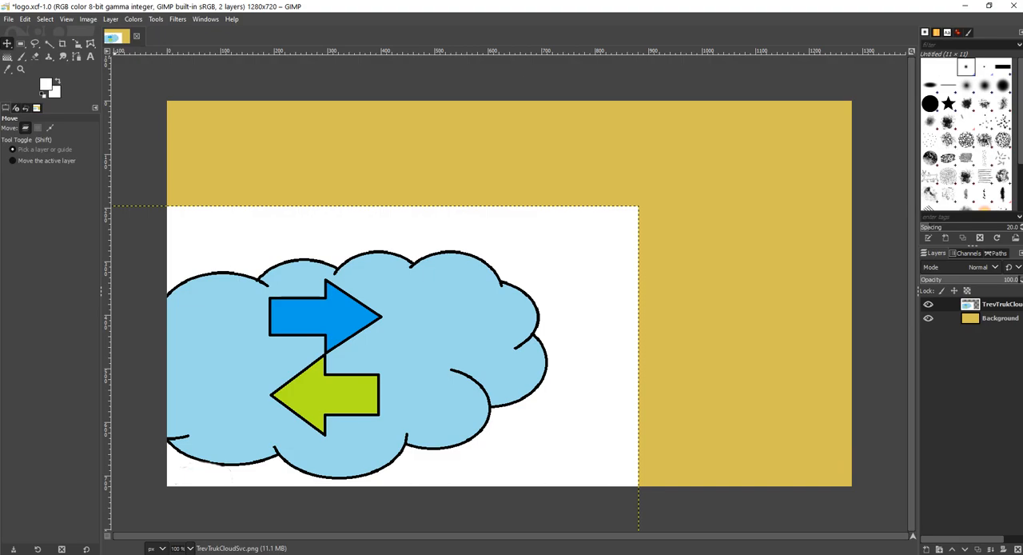
Step: Centre the cloud layer horizontally and vertically on the canvas with the Alignment tool
{"action": "left_click", "coordinate": [7, 44]}
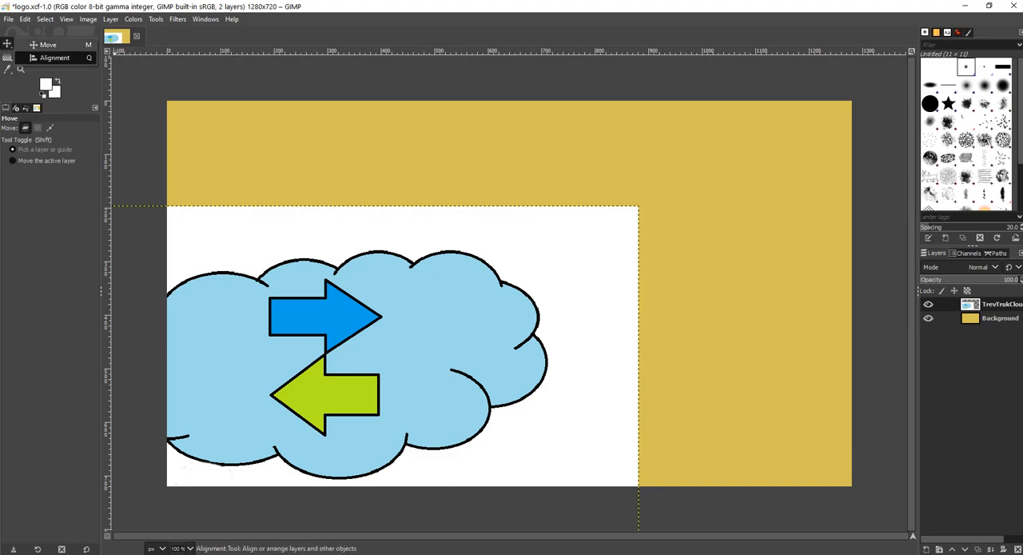
{"action": "left_click", "coordinate": [54, 58]}
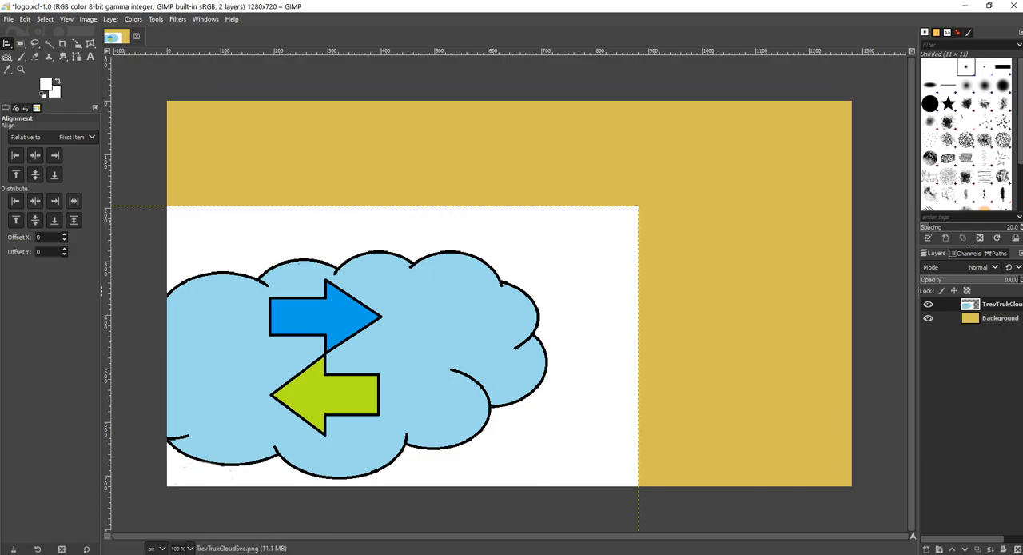
{"action": "left_click", "coordinate": [35, 155]}
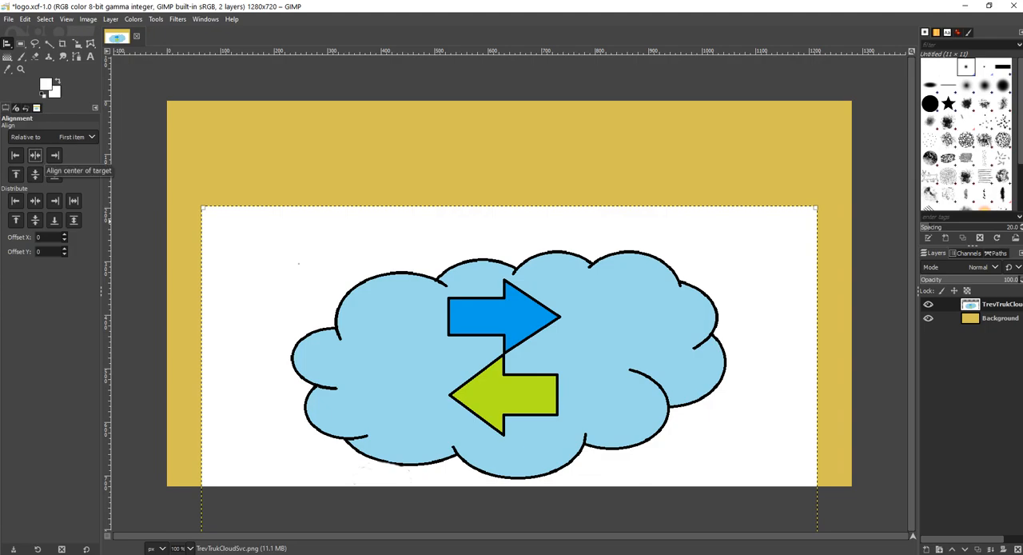
{"action": "left_click", "coordinate": [35, 175]}
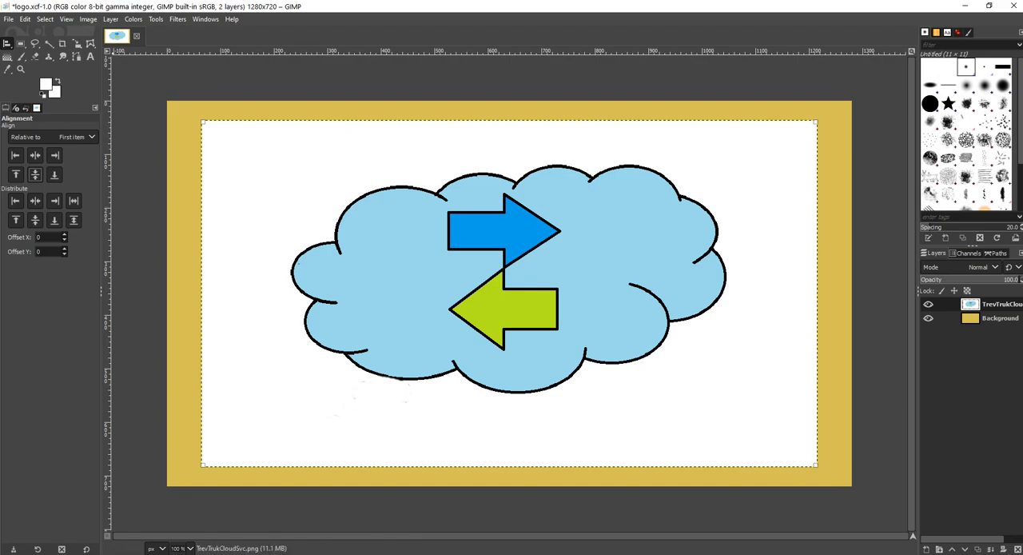
Step: Scale the cloud layer proportionally to about 1393 × 784 px so it extends past the canvas on every side
{"action": "left_click", "coordinate": [76, 43]}
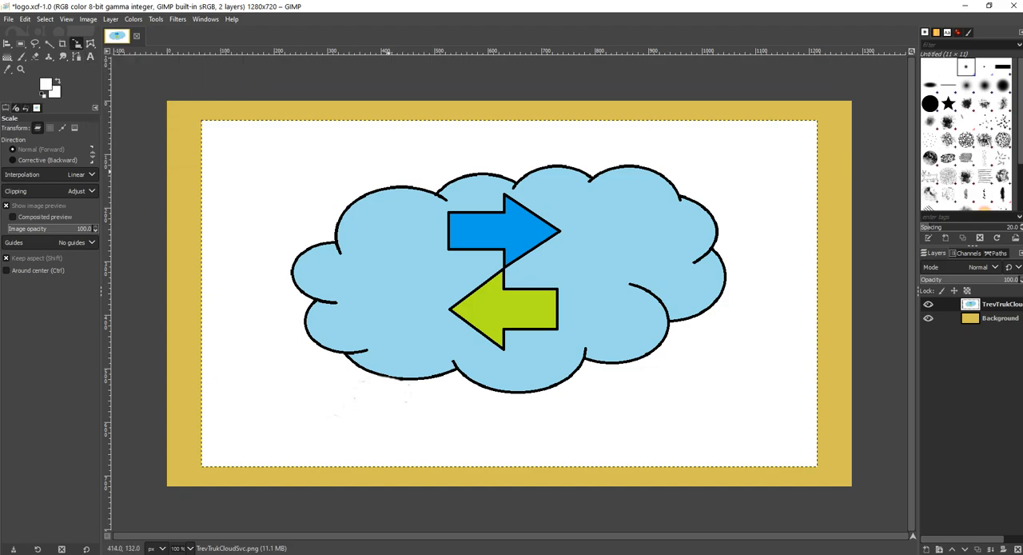
{"action": "left_click", "coordinate": [500, 223]}
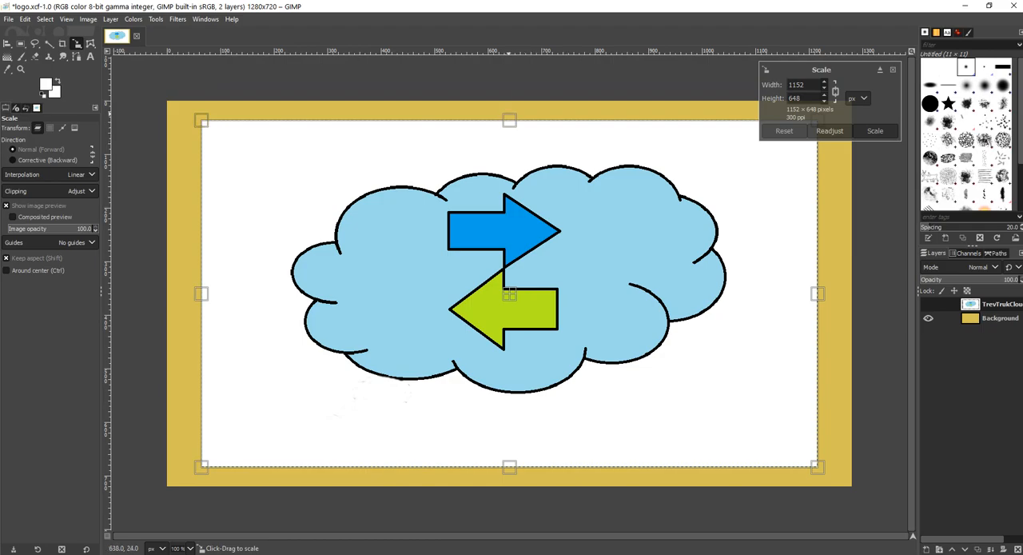
{"action": "left_click_drag", "start_coordinate": [195, 120], "coordinate": [141, 83]}
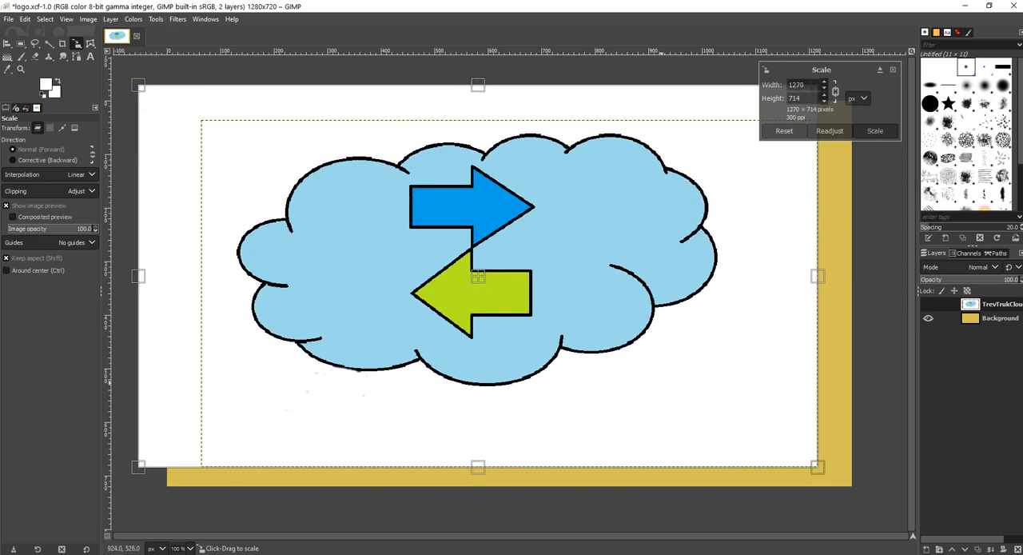
{"action": "left_click_drag", "start_coordinate": [816, 466], "coordinate": [882, 503]}
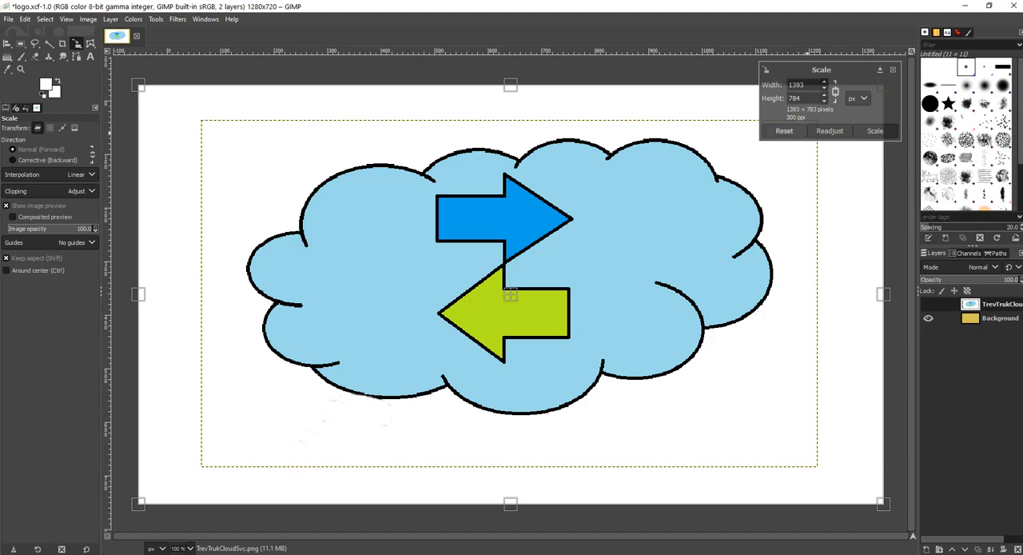
{"action": "left_click", "coordinate": [875, 130]}
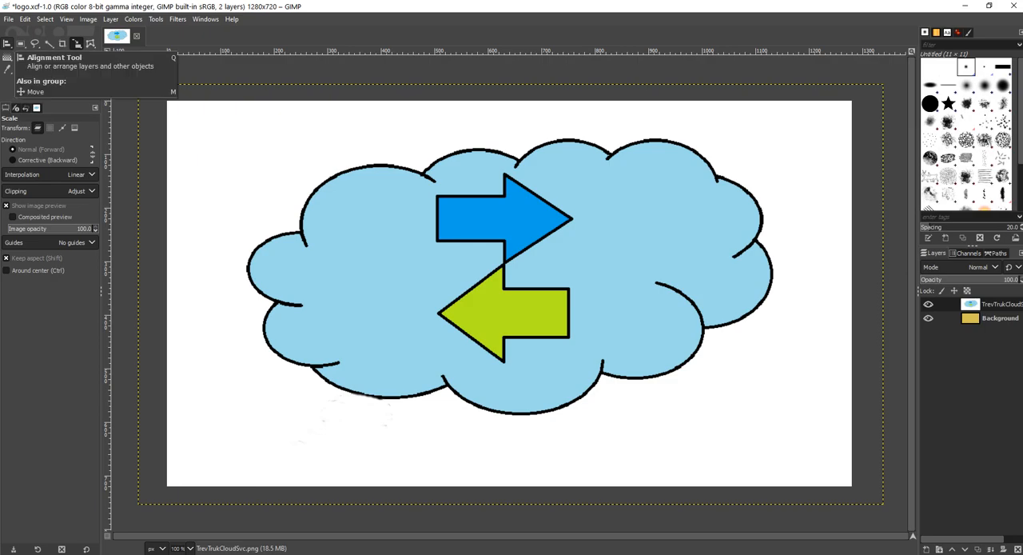
Step: Re-centre the enlarged cloud layer in both directions with the Alignment tool
{"action": "left_click", "coordinate": [76, 44]}
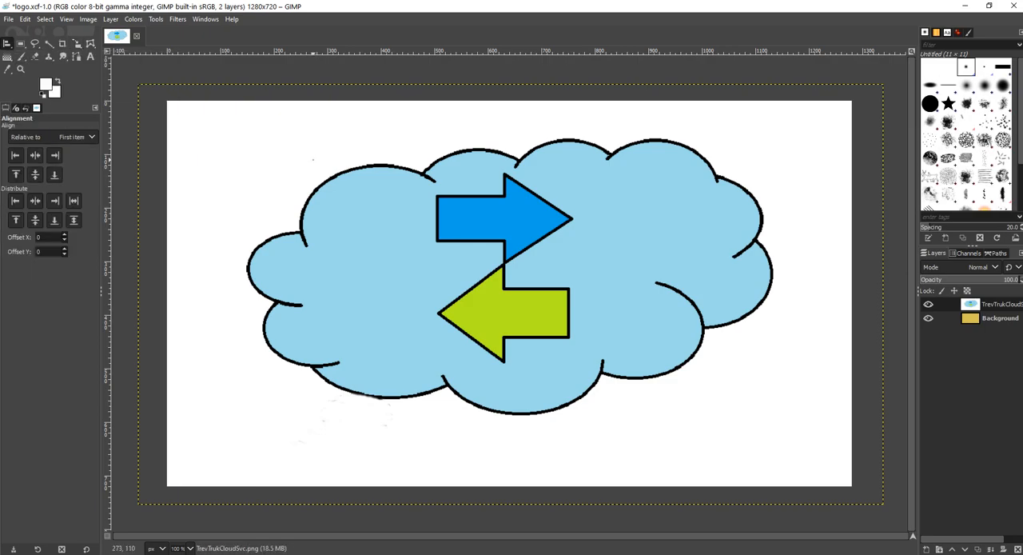
{"action": "left_click", "coordinate": [312, 159]}
{"action": "left_click", "coordinate": [34, 155]}
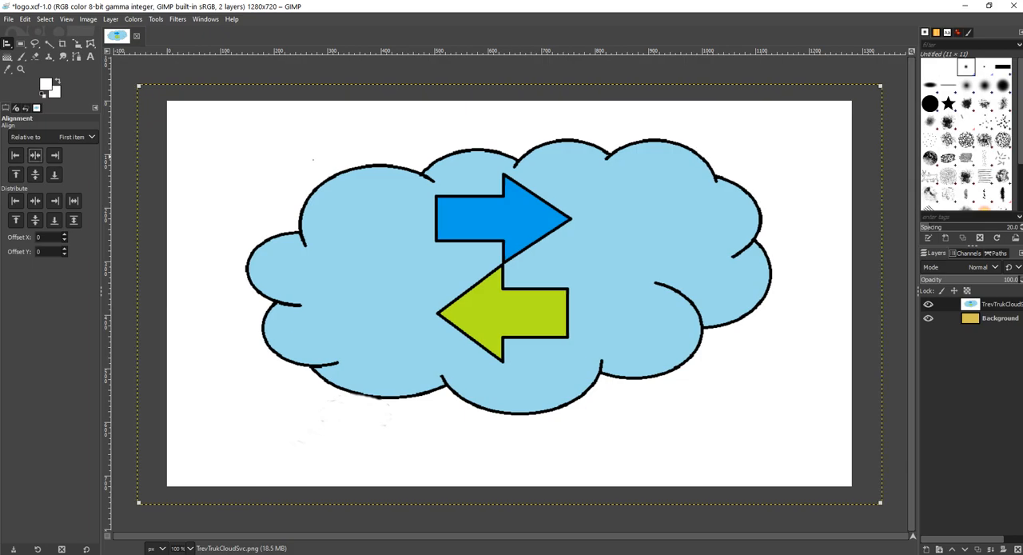
{"action": "left_click", "coordinate": [34, 174]}
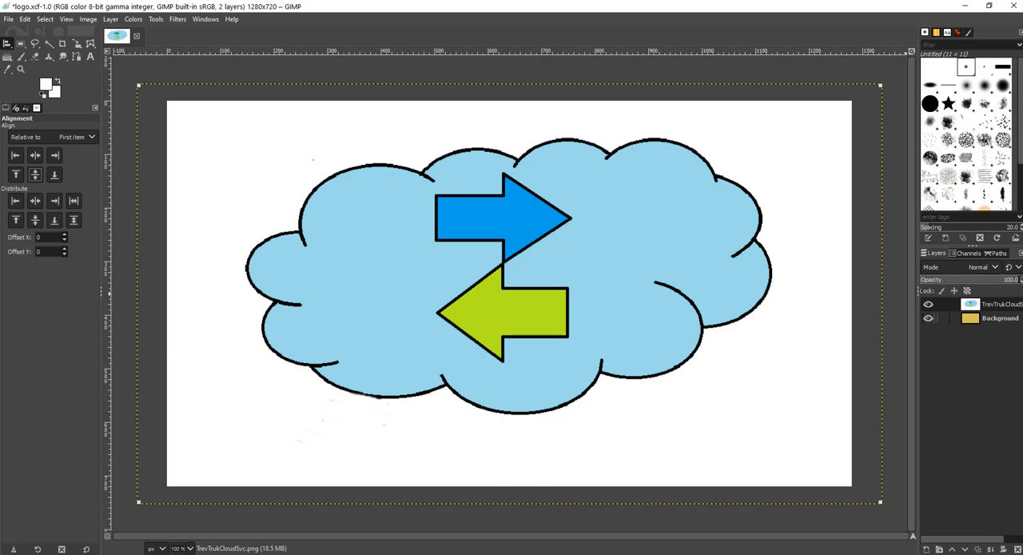
Step: Make Background the active layer and hide the cloud layer
{"action": "left_click", "coordinate": [999, 318]}
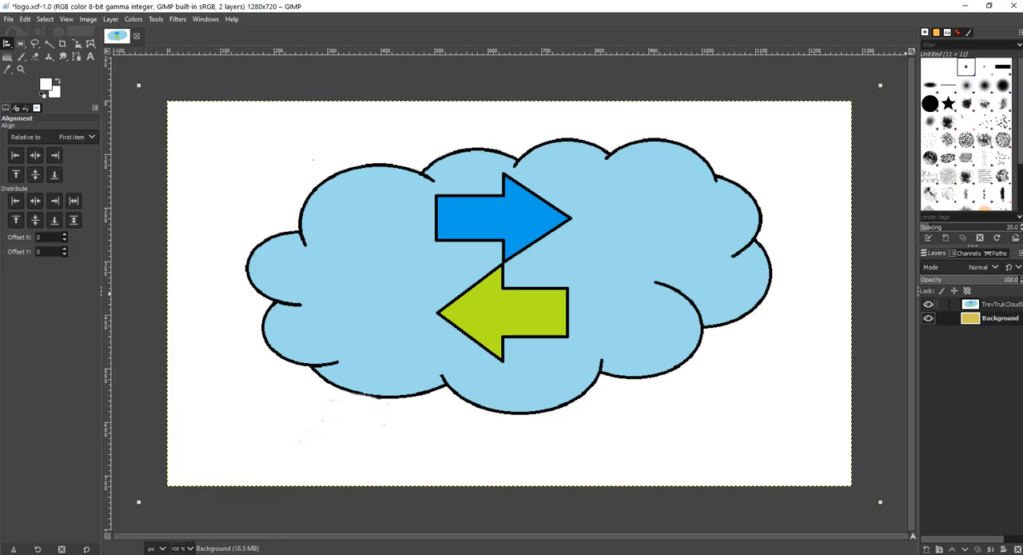
{"action": "left_click", "coordinate": [928, 305]}
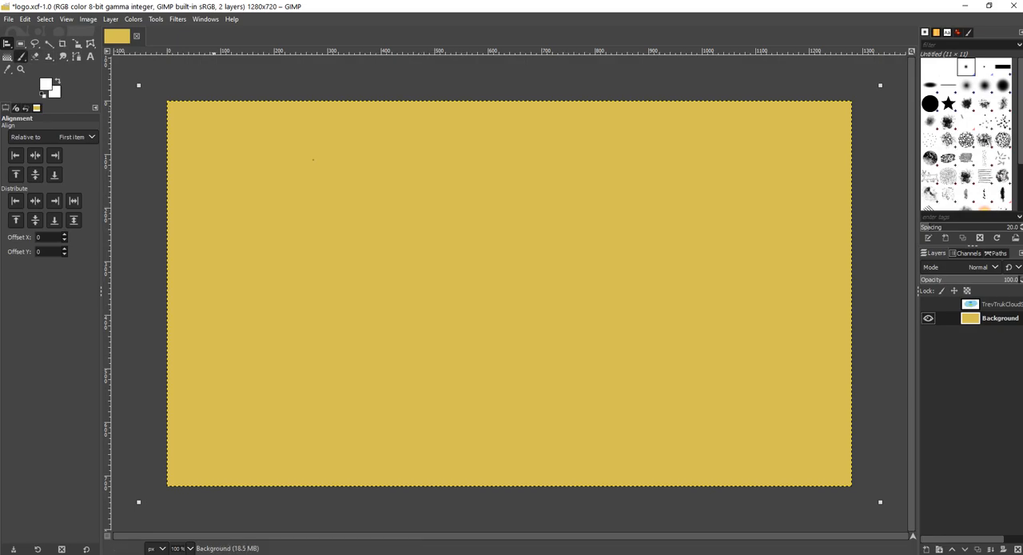
Step: Activate the Paintbrush tool with the 2. Star brush
{"action": "left_click", "coordinate": [22, 57]}
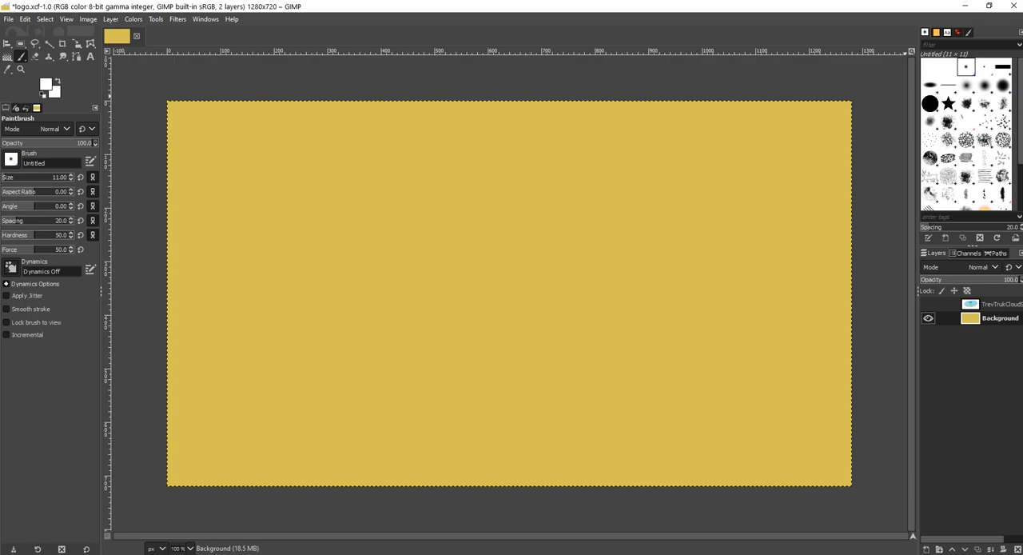
{"action": "scroll", "coordinate": [966, 131], "scroll_direction": "down", "scroll_amount": 1}
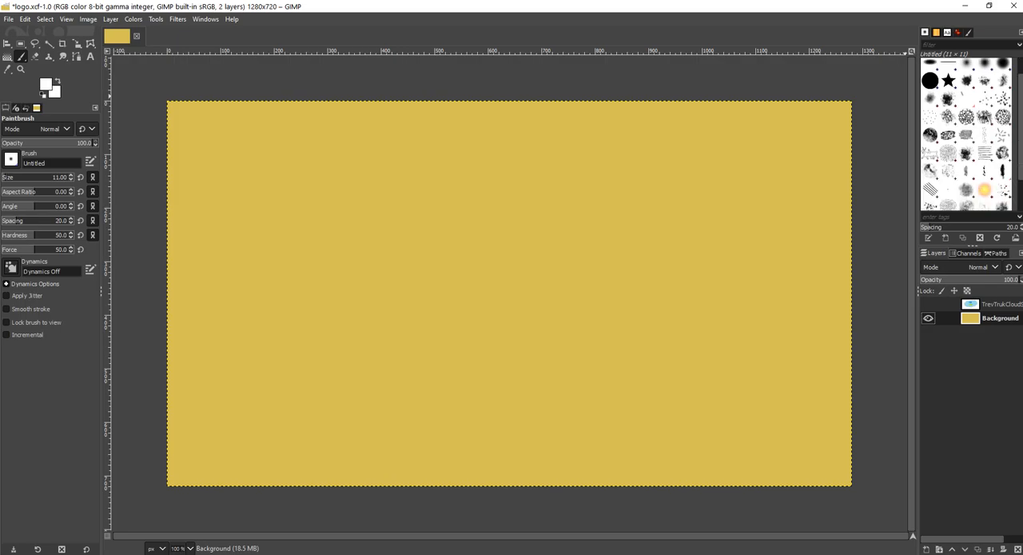
{"action": "scroll", "coordinate": [966, 132], "scroll_direction": "up", "scroll_amount": 1}
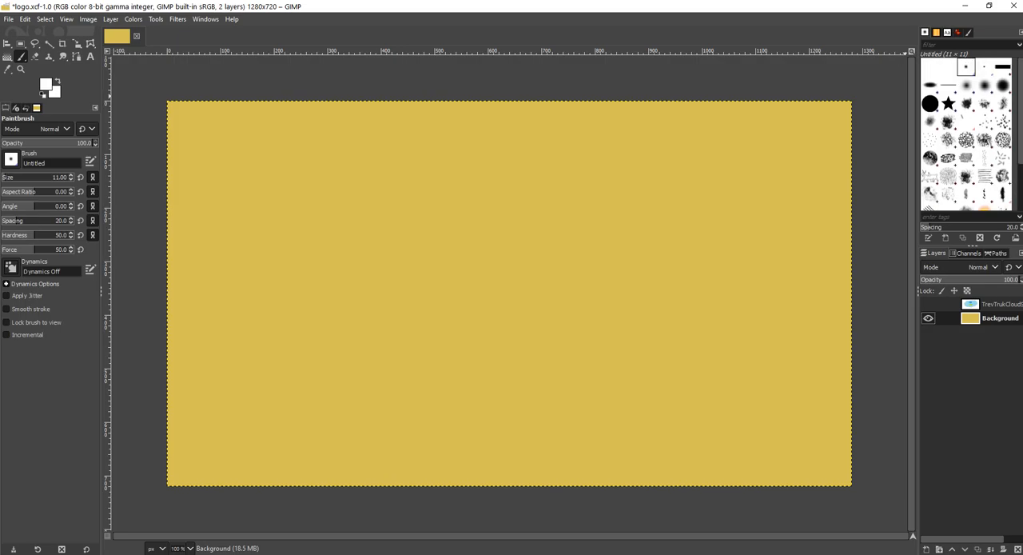
{"action": "left_click", "coordinate": [948, 103]}
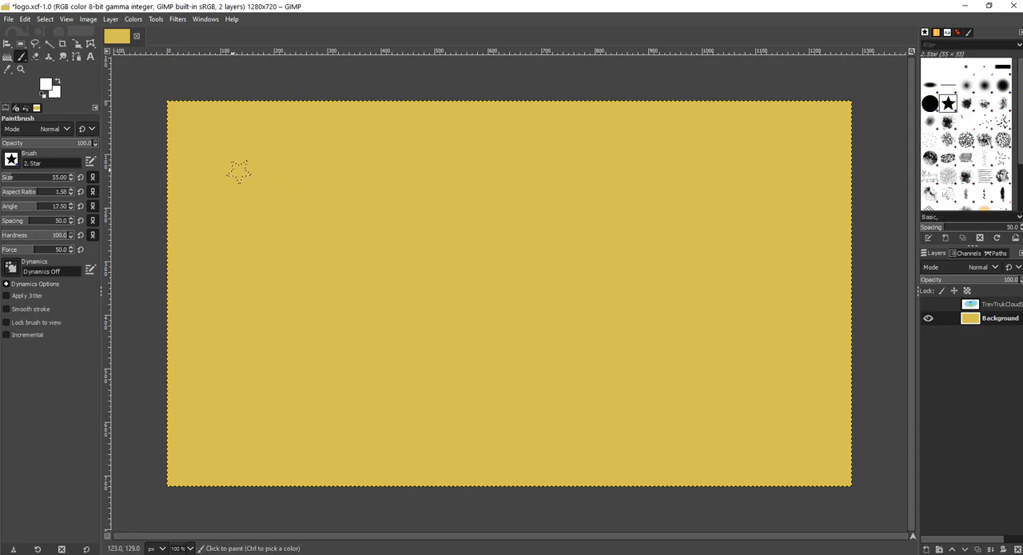
Step: Set the foreground colour to black (000000)
{"action": "left_click", "coordinate": [45, 84]}
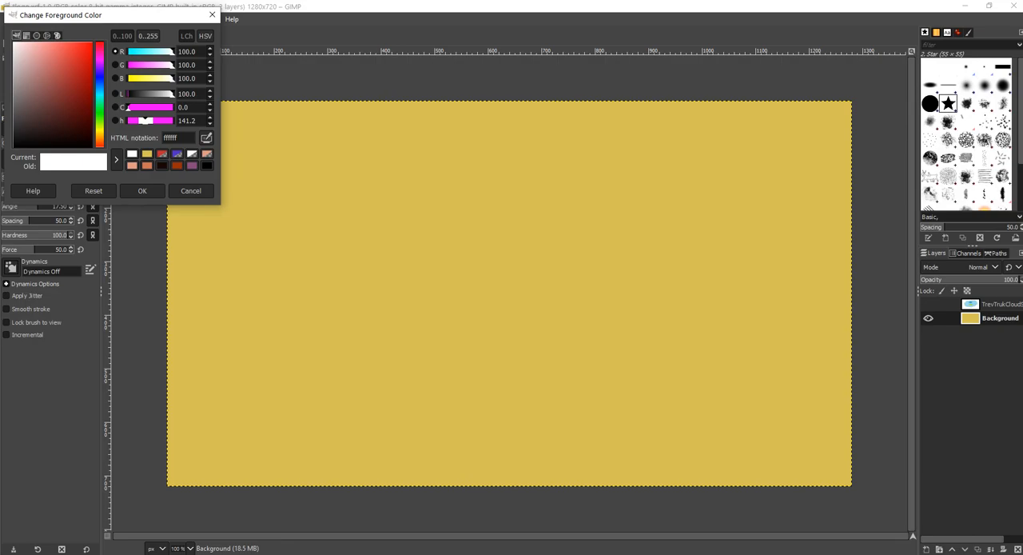
{"action": "left_click", "coordinate": [100, 101]}
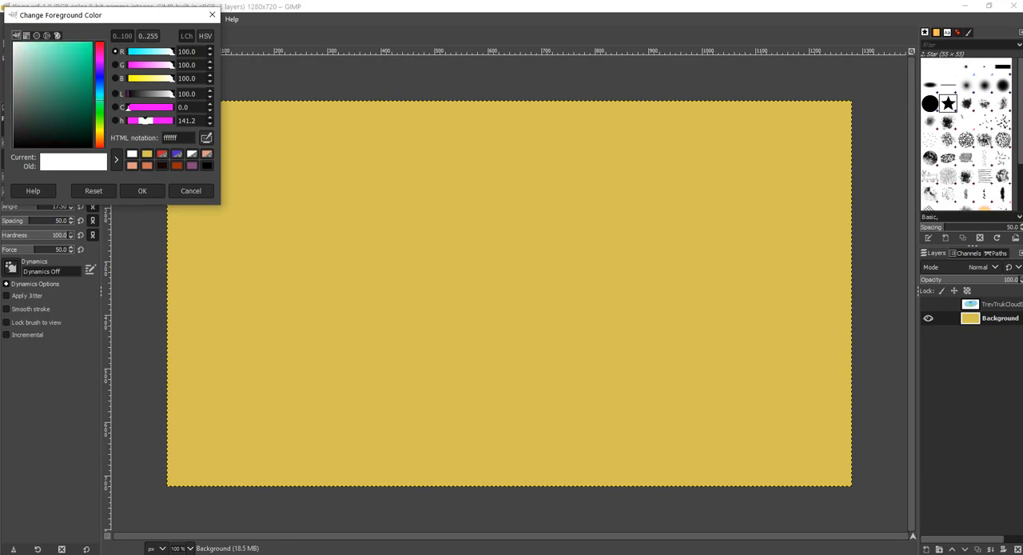
{"action": "left_click_drag", "start_coordinate": [79, 108], "coordinate": [44, 149]}
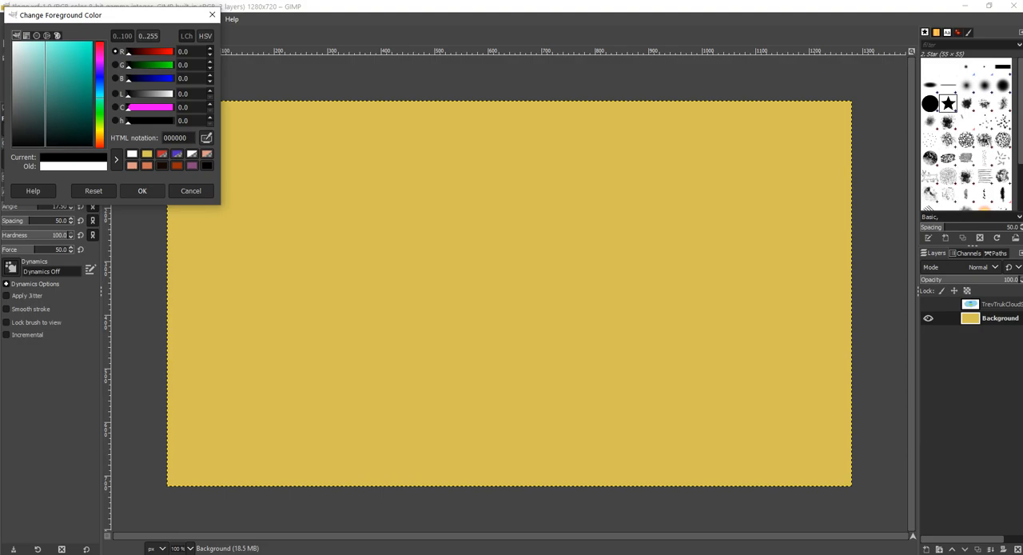
{"action": "left_click", "coordinate": [142, 190]}
Step: Paint thirteen separate black stars scattered across the yellow Background layer
{"action": "left_click", "coordinate": [255, 145]}
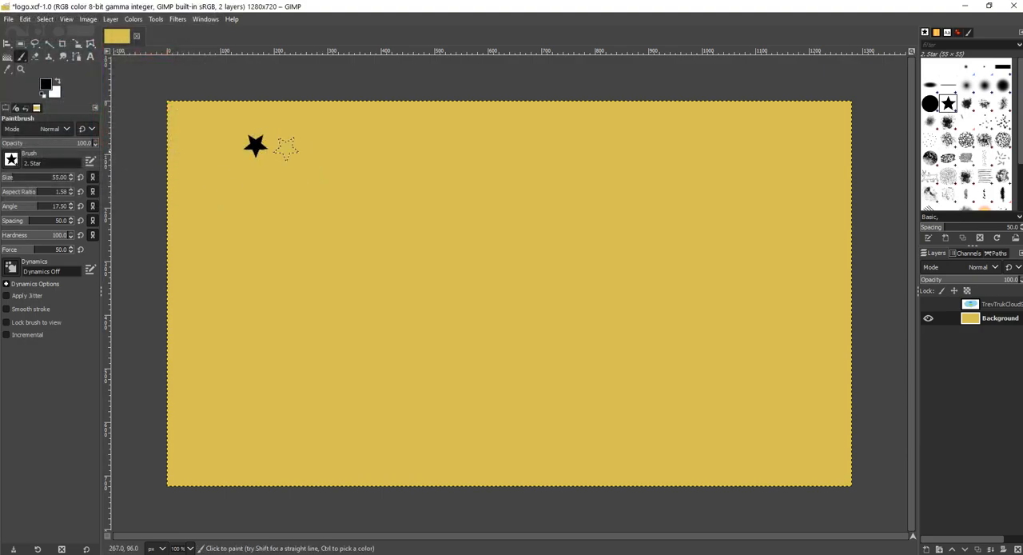
{"action": "left_click", "coordinate": [484, 188]}
{"action": "left_click", "coordinate": [368, 266]}
{"action": "left_click", "coordinate": [739, 365]}
{"action": "left_click", "coordinate": [719, 189]}
{"action": "left_click", "coordinate": [497, 411]}
{"action": "left_click", "coordinate": [560, 284]}
{"action": "left_click", "coordinate": [258, 431]}
{"action": "left_click", "coordinate": [240, 280]}
{"action": "left_click", "coordinate": [417, 154]}
{"action": "left_click", "coordinate": [629, 154]}
{"action": "left_click", "coordinate": [650, 406]}
{"action": "left_click", "coordinate": [383, 329]}
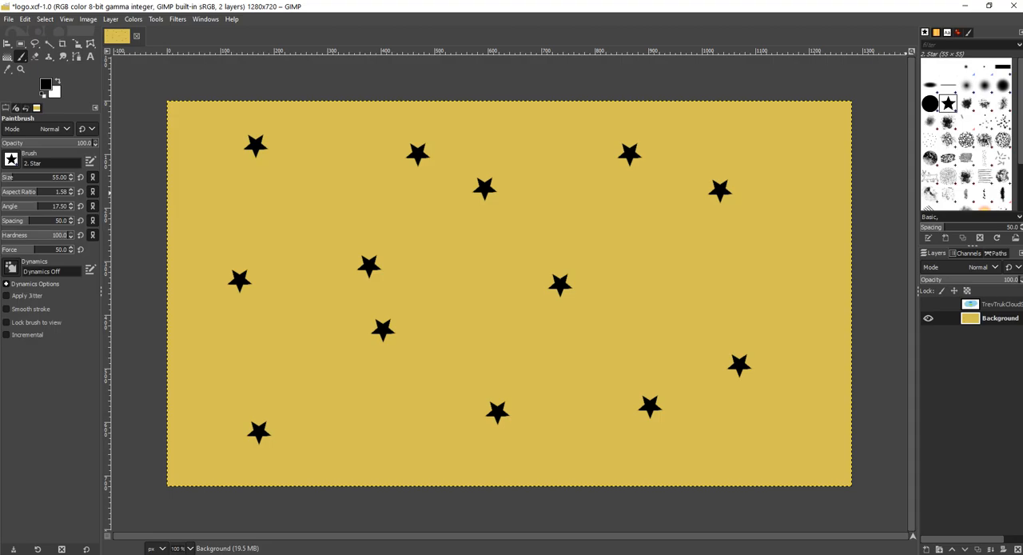
Step: Switch the Paintbrush to the Sponge 01 brush at its 250 size
{"action": "scroll", "coordinate": [966, 134], "scroll_direction": "down", "scroll_amount": 1}
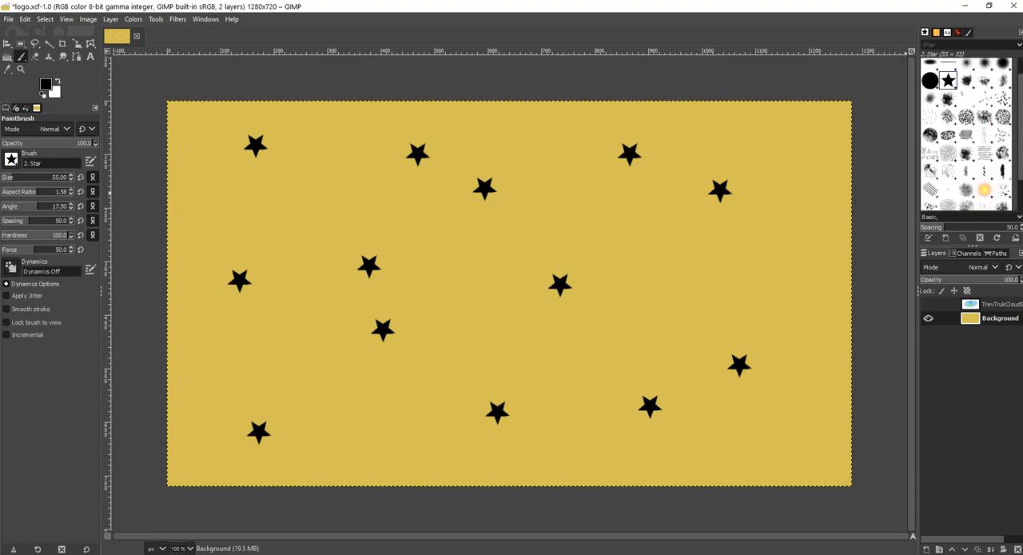
{"action": "scroll", "coordinate": [966, 134], "scroll_direction": "down", "scroll_amount": 2}
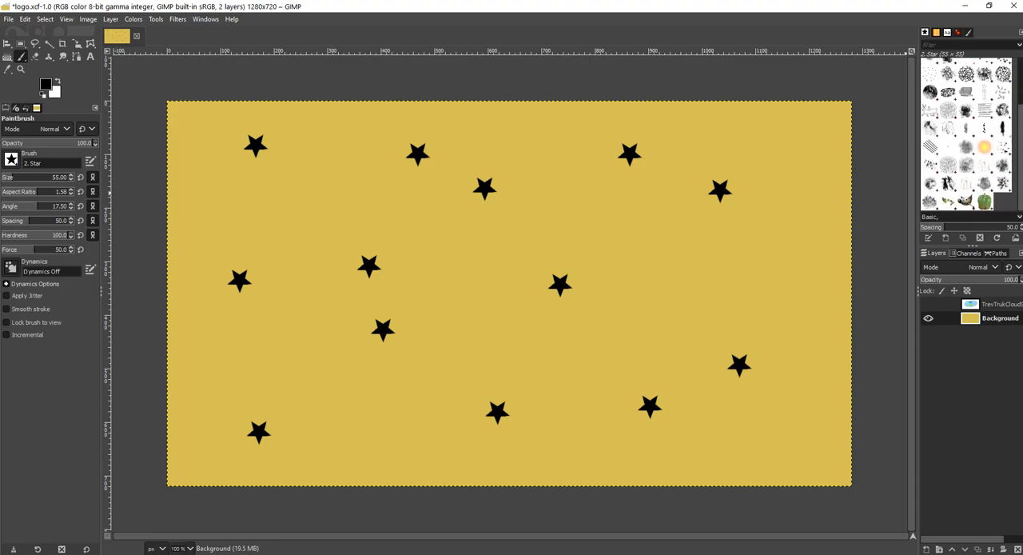
{"action": "left_click", "coordinate": [948, 165]}
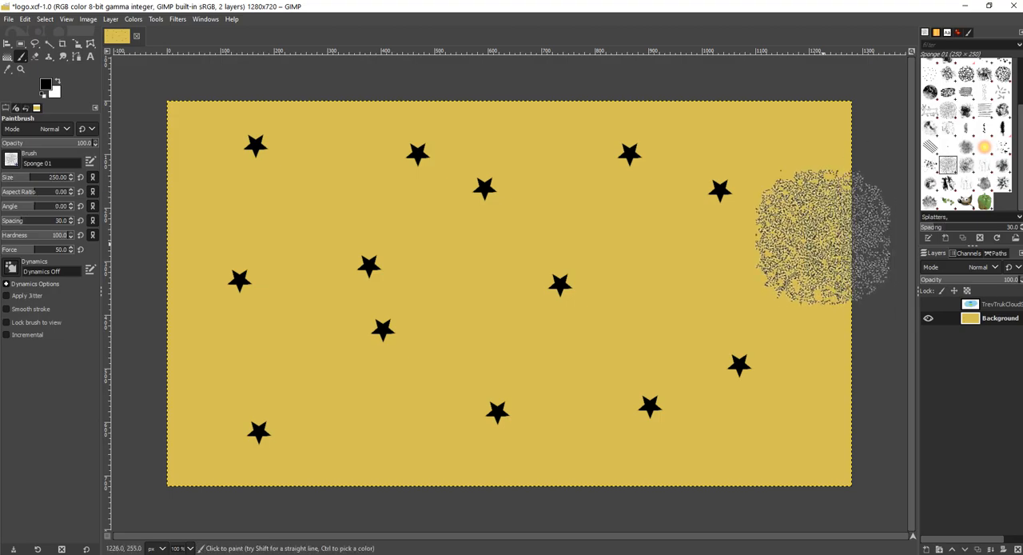
{"action": "left_click", "coordinate": [611, 177]}
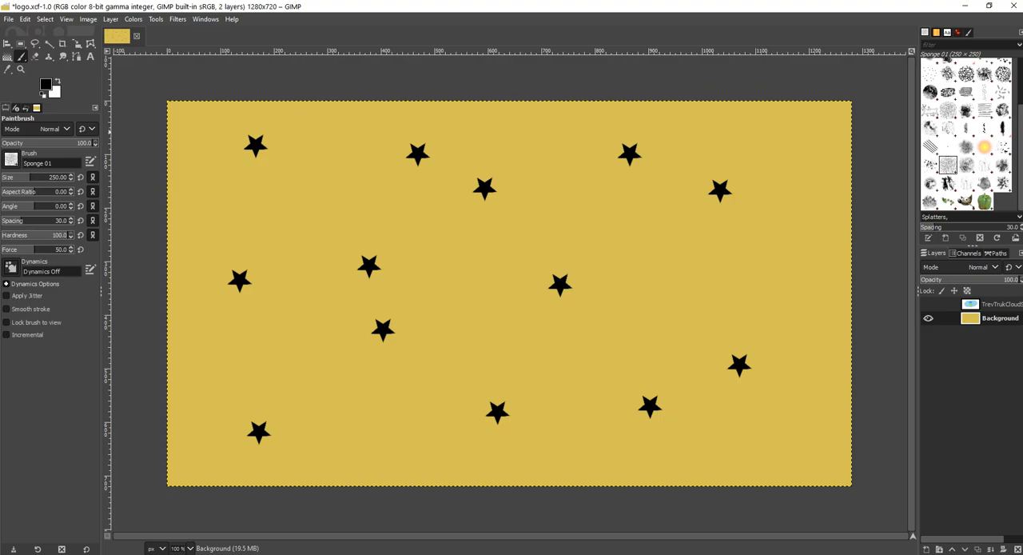
Step: Set the foreground colour to a dark green
{"action": "left_click", "coordinate": [46, 84]}
{"action": "left_click_drag", "start_coordinate": [100, 111], "coordinate": [100, 118]}
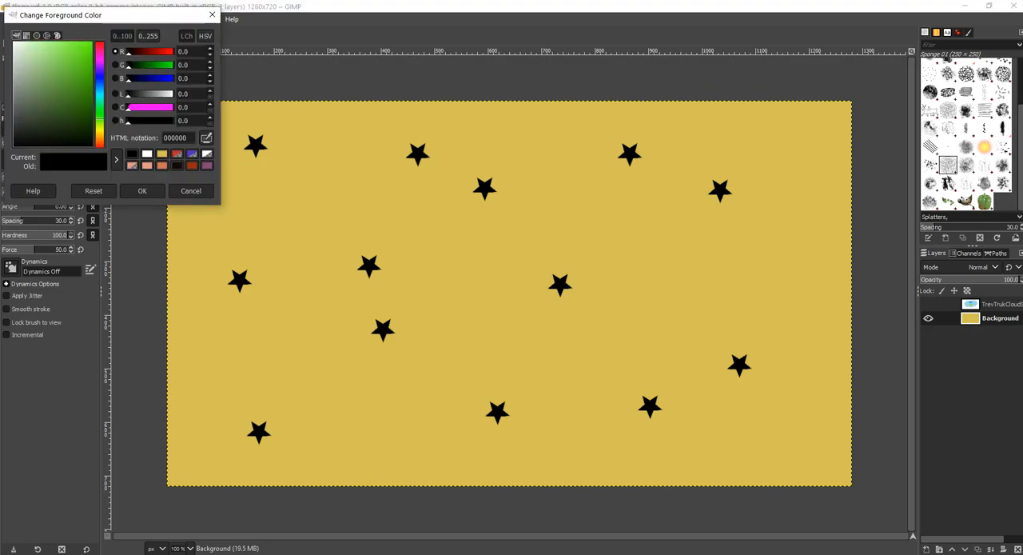
{"action": "left_click", "coordinate": [89, 81]}
{"action": "left_click", "coordinate": [142, 190]}
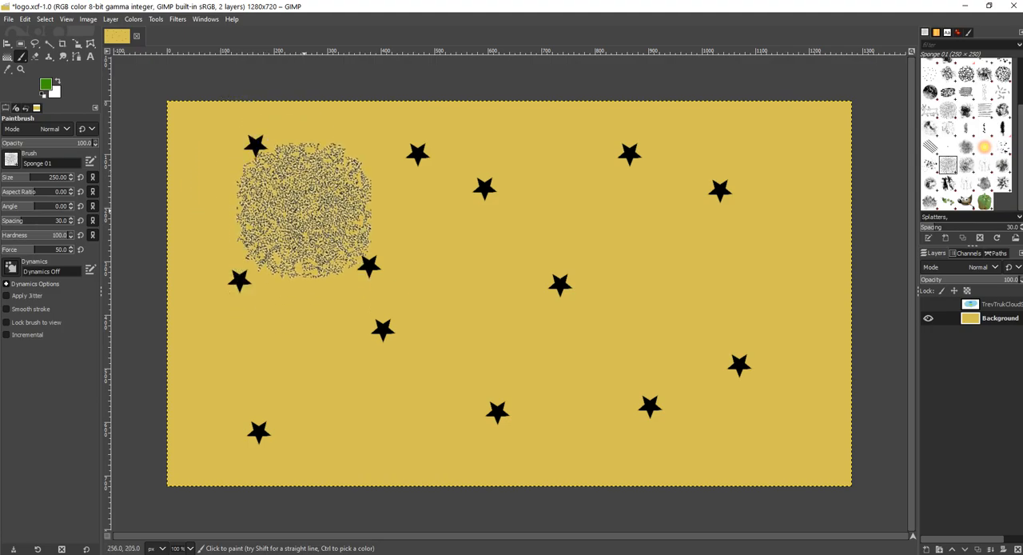
Step: Cover the entire yellow Background layer, including the black stars, with overlapping green Sponge 01 dabs
{"action": "left_click", "coordinate": [305, 211]}
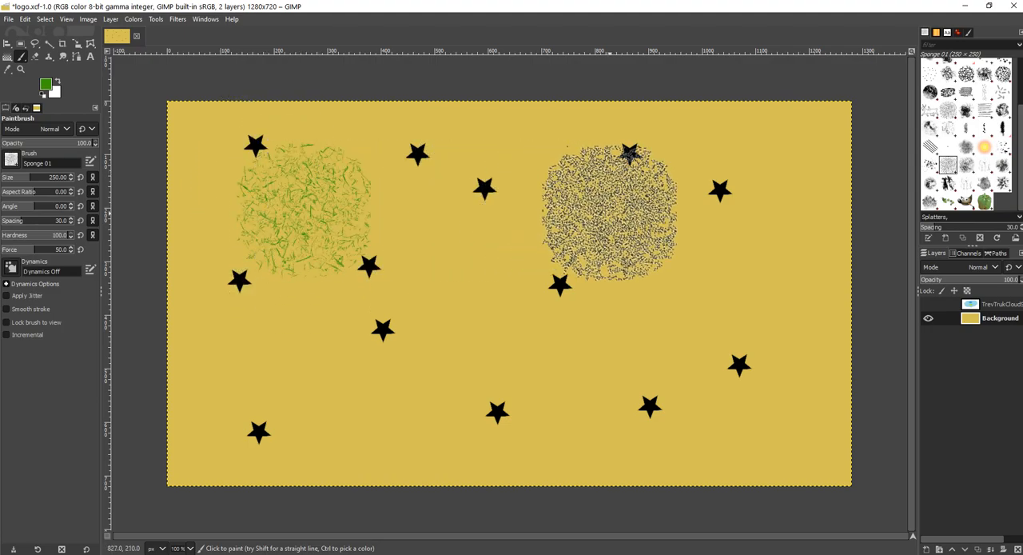
{"action": "left_click", "coordinate": [609, 212]}
{"action": "left_click", "coordinate": [441, 325]}
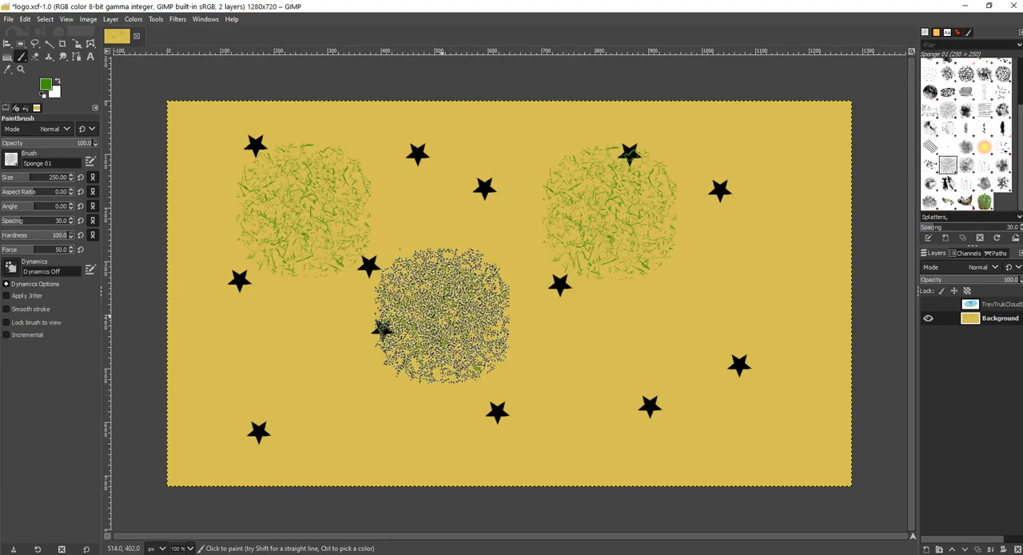
{"action": "left_click", "coordinate": [432, 234]}
{"action": "left_click", "coordinate": [318, 298]}
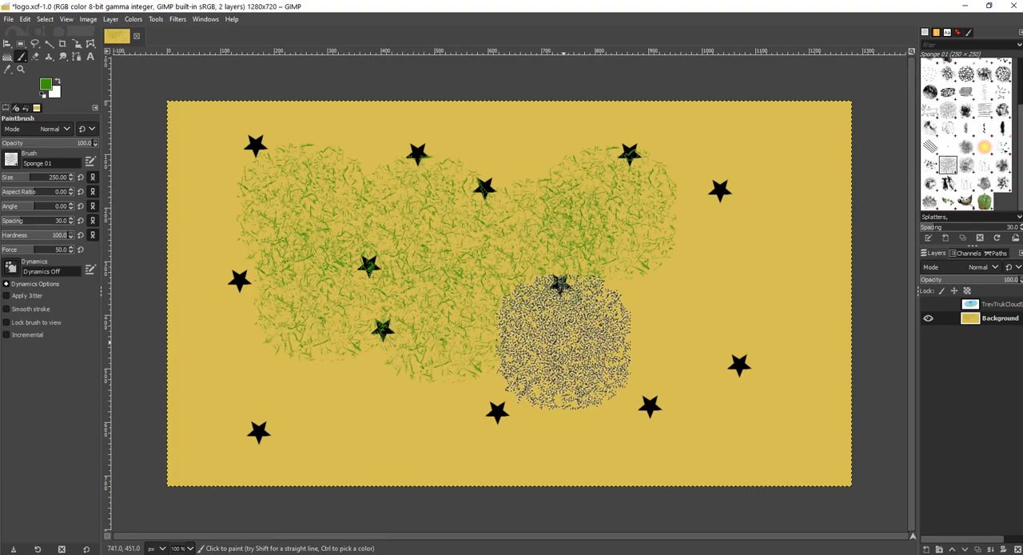
{"action": "left_click", "coordinate": [563, 342]}
{"action": "left_click", "coordinate": [652, 305]}
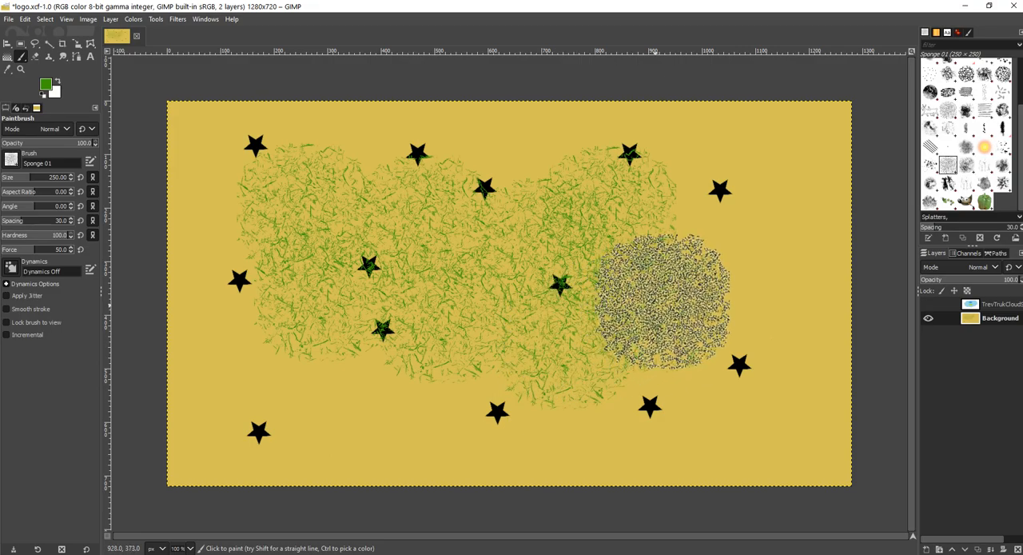
{"action": "left_click", "coordinate": [739, 200]}
{"action": "left_click", "coordinate": [536, 164]}
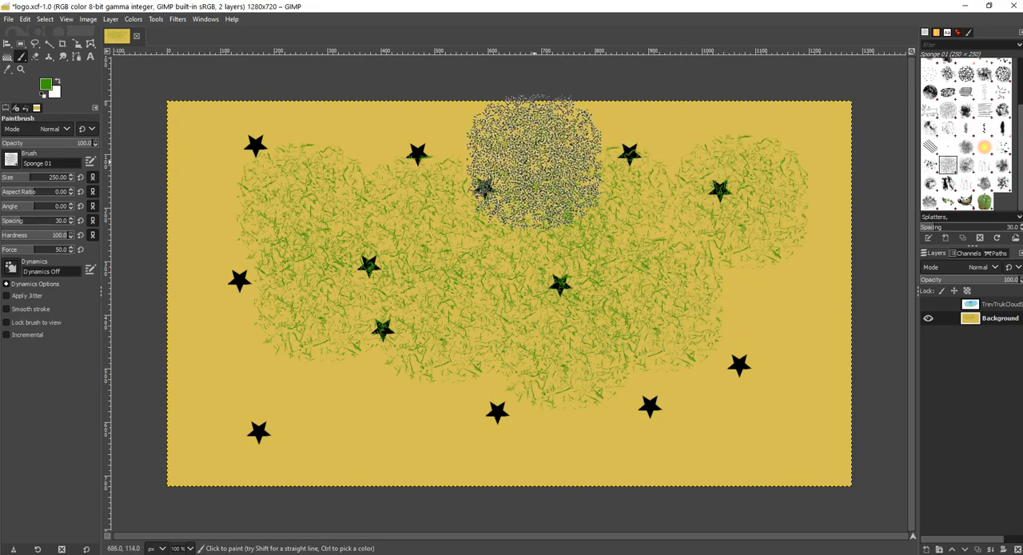
{"action": "left_click", "coordinate": [395, 148]}
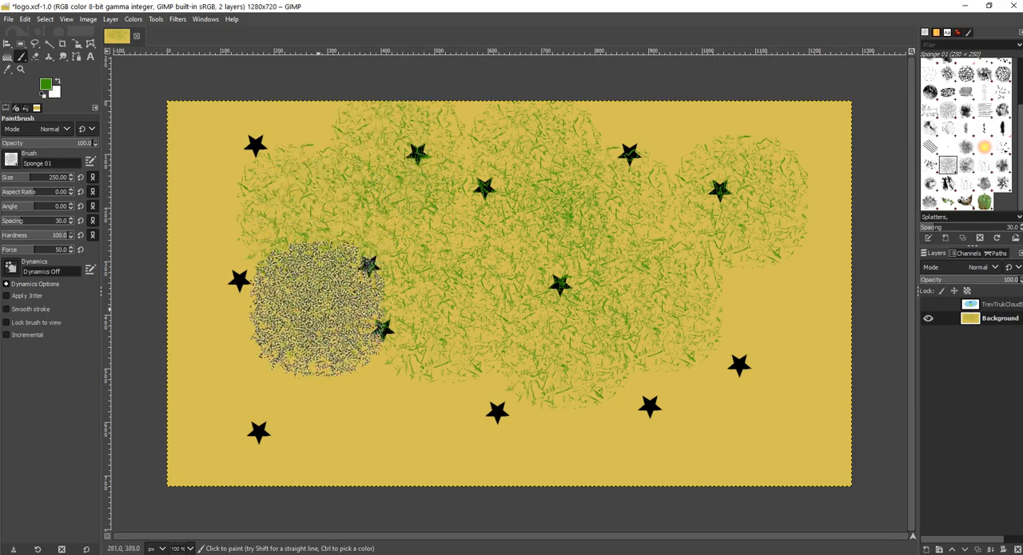
{"action": "left_click", "coordinate": [333, 359]}
{"action": "left_click", "coordinate": [382, 372]}
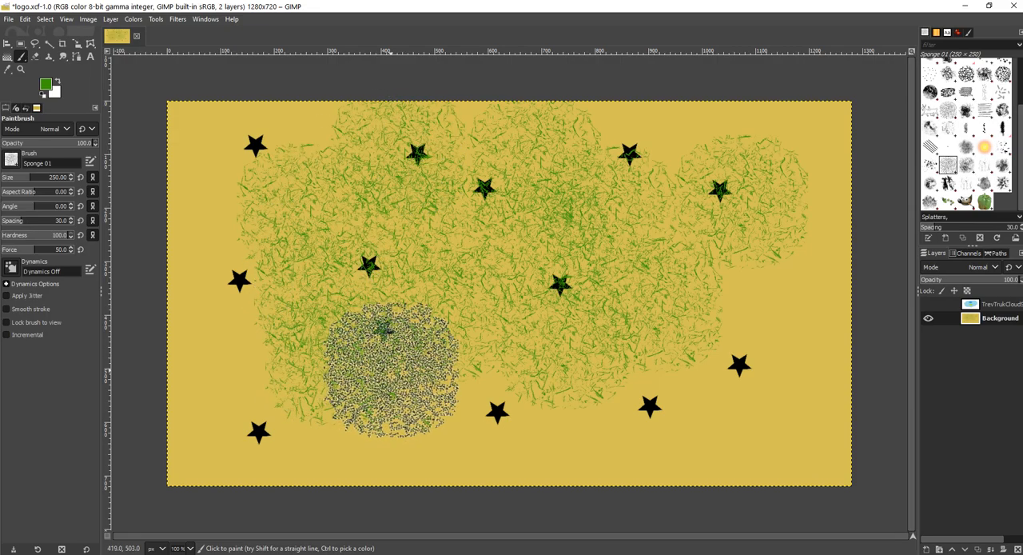
{"action": "left_click", "coordinate": [474, 398]}
{"action": "left_click", "coordinate": [575, 440]}
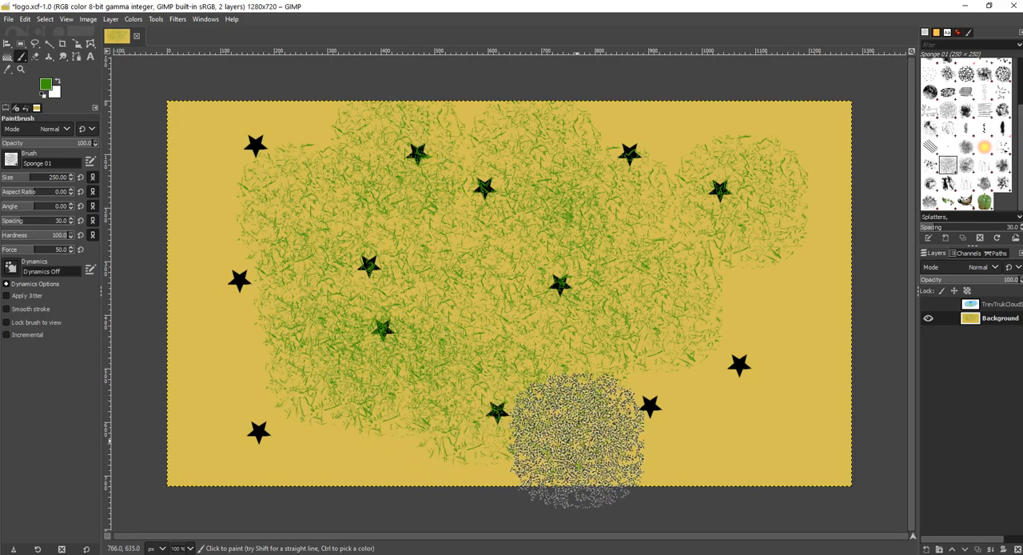
{"action": "left_click", "coordinate": [687, 419]}
{"action": "left_click", "coordinate": [751, 295]}
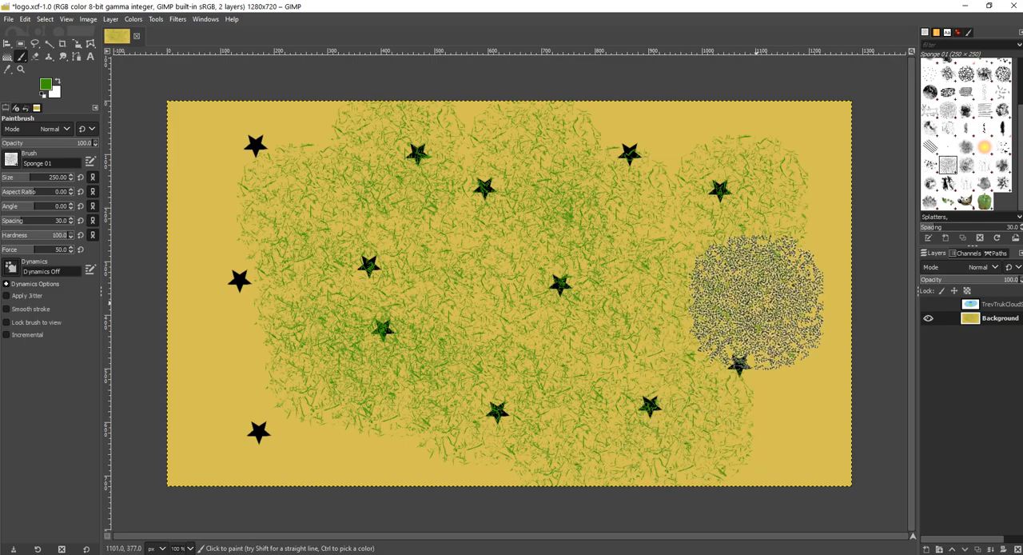
{"action": "left_click", "coordinate": [651, 154]}
{"action": "left_click", "coordinate": [270, 156]}
{"action": "left_click", "coordinate": [232, 274]}
{"action": "left_click", "coordinate": [231, 337]}
{"action": "left_click", "coordinate": [215, 152]}
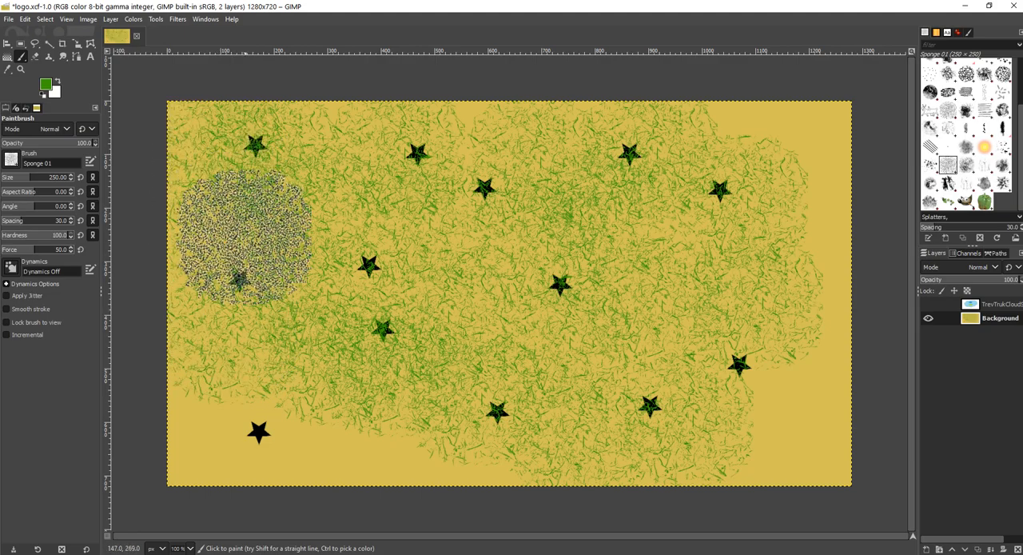
{"action": "left_click", "coordinate": [264, 410]}
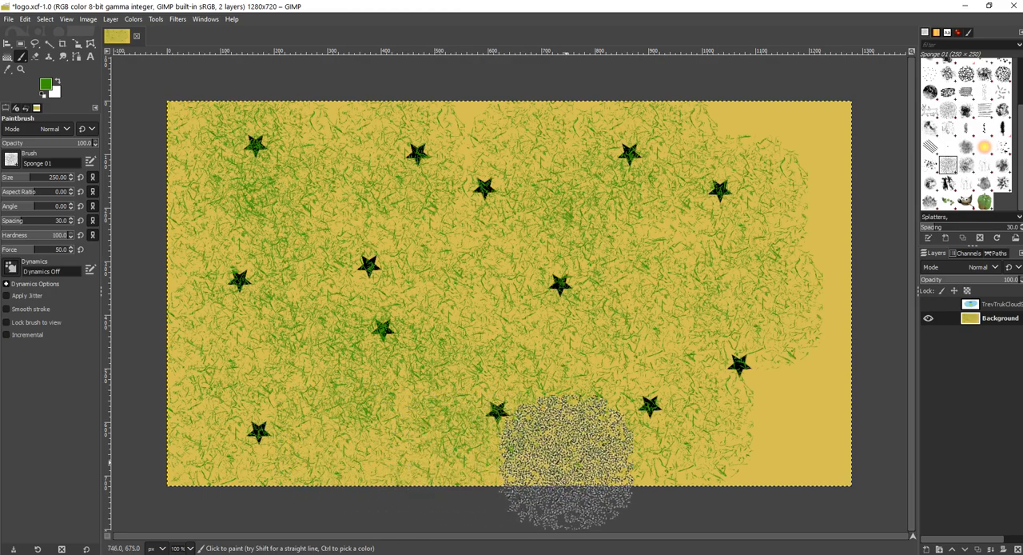
{"action": "left_click", "coordinate": [779, 451]}
{"action": "left_click", "coordinate": [818, 366]}
{"action": "left_click", "coordinate": [827, 270]}
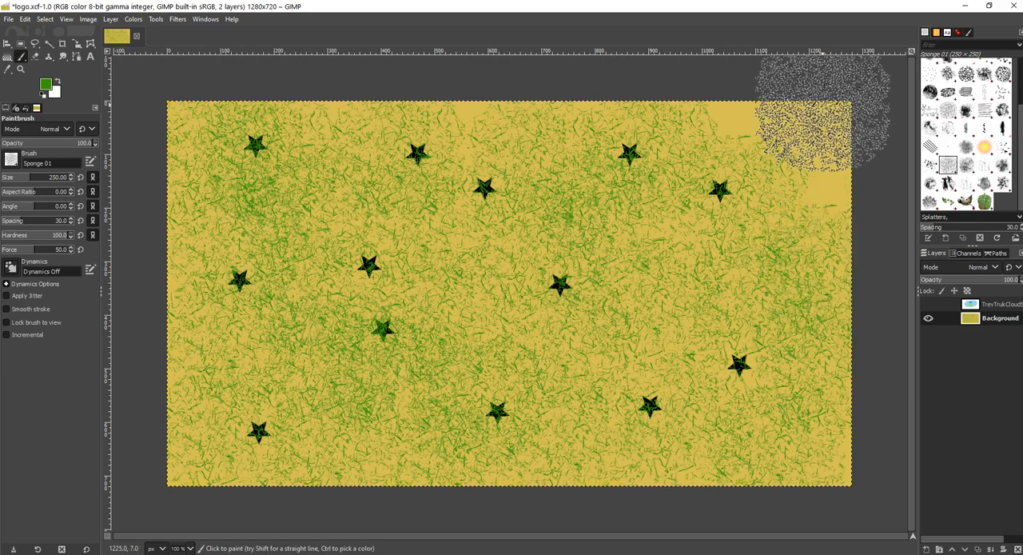
{"action": "left_click", "coordinate": [818, 145]}
{"action": "left_click", "coordinate": [754, 80]}
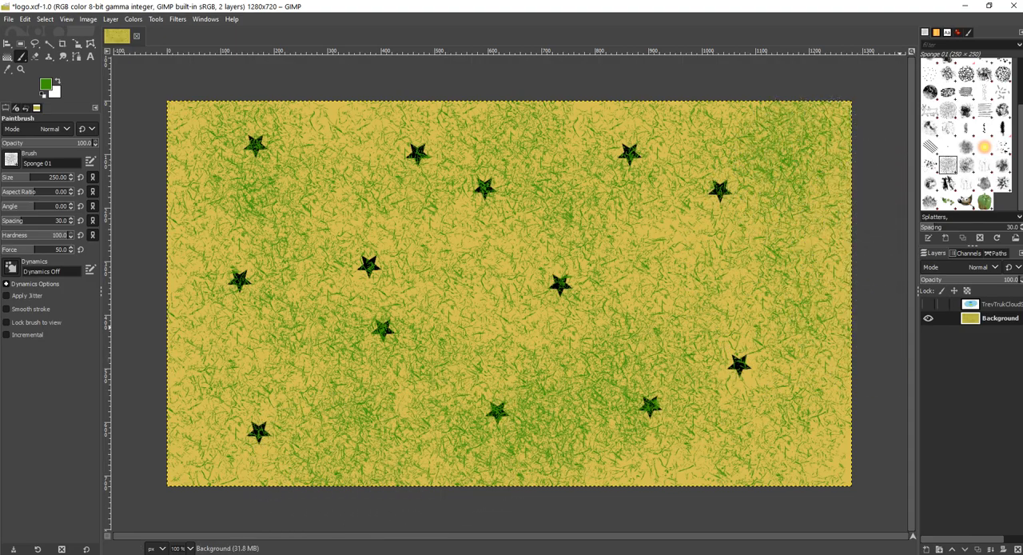
Step: Show the cloud layer and raise the Background layer above it in the layer stack
{"action": "left_click", "coordinate": [928, 304]}
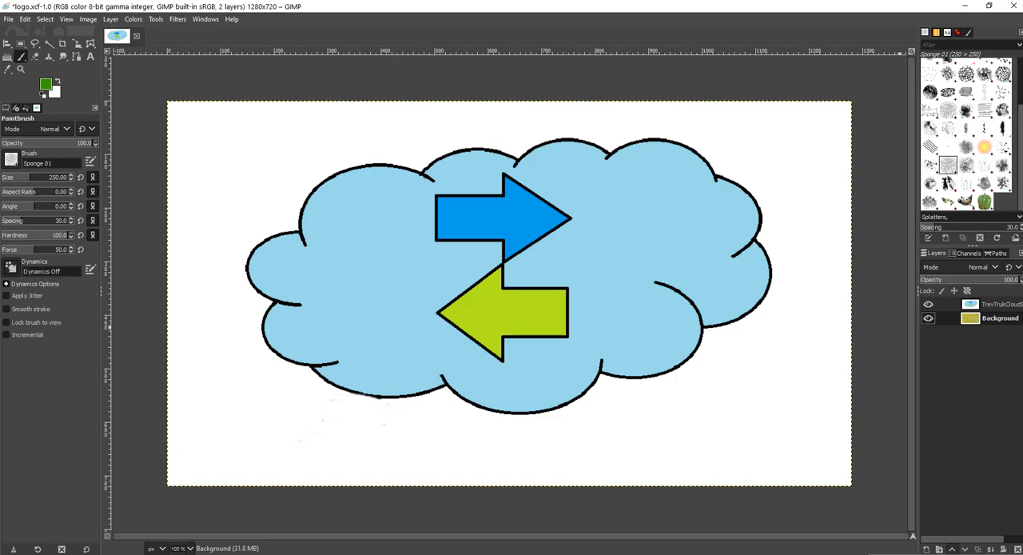
{"action": "left_click", "coordinate": [952, 549]}
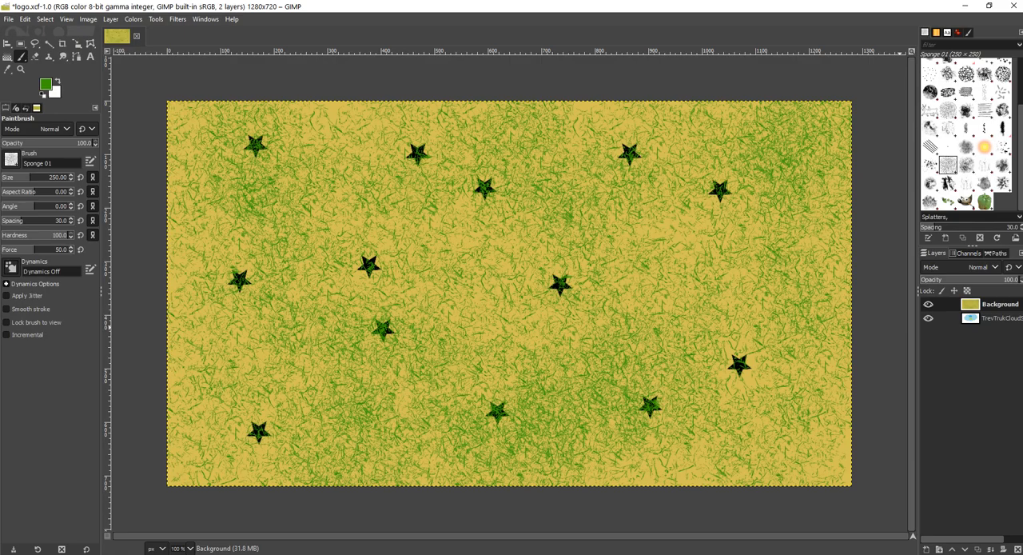
{"action": "left_click", "coordinate": [774, 330]}
Step: Make the TrevTrukCloudSvc.png layer active and raise it above the Background layer
{"action": "left_click", "coordinate": [991, 318]}
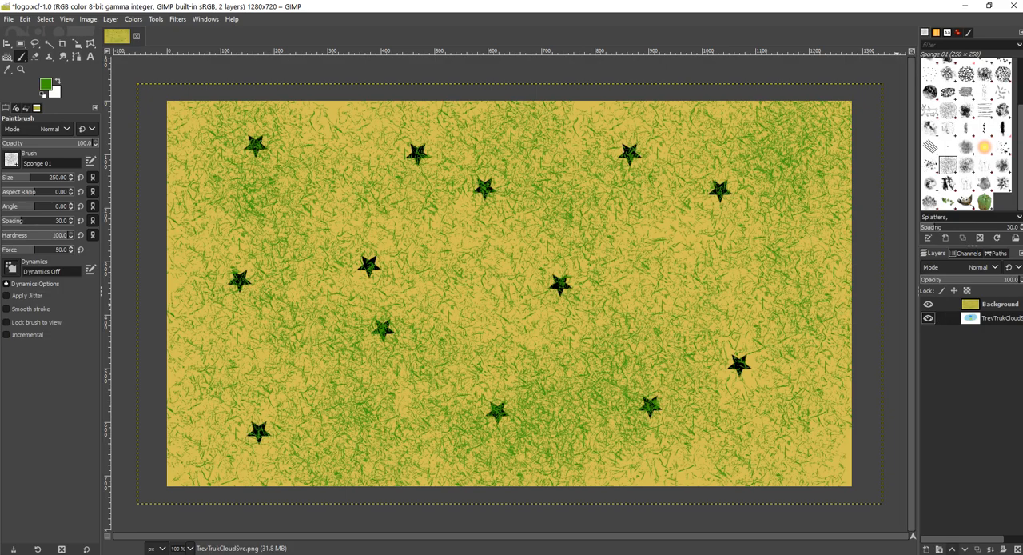
{"action": "left_click", "coordinate": [951, 549]}
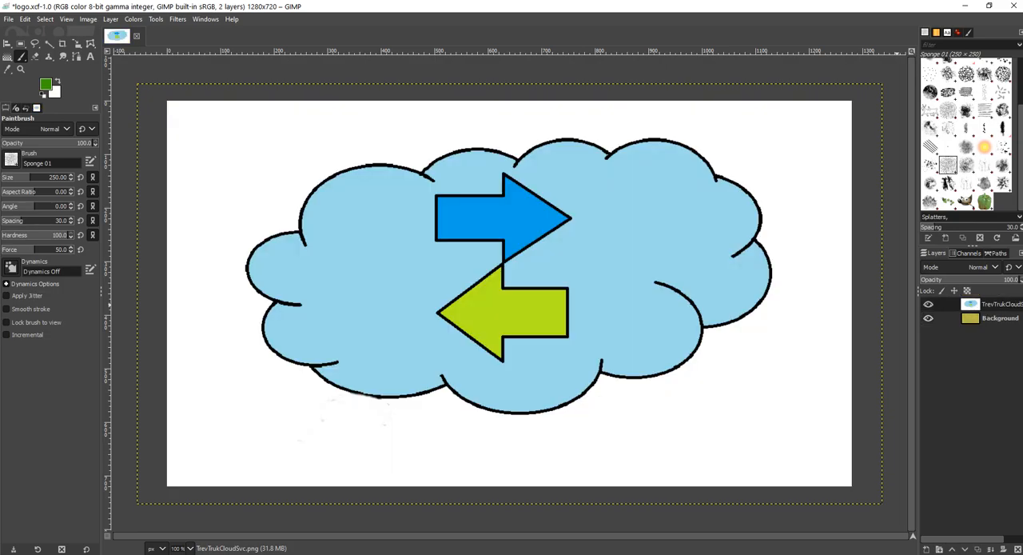
{"action": "left_click", "coordinate": [726, 314]}
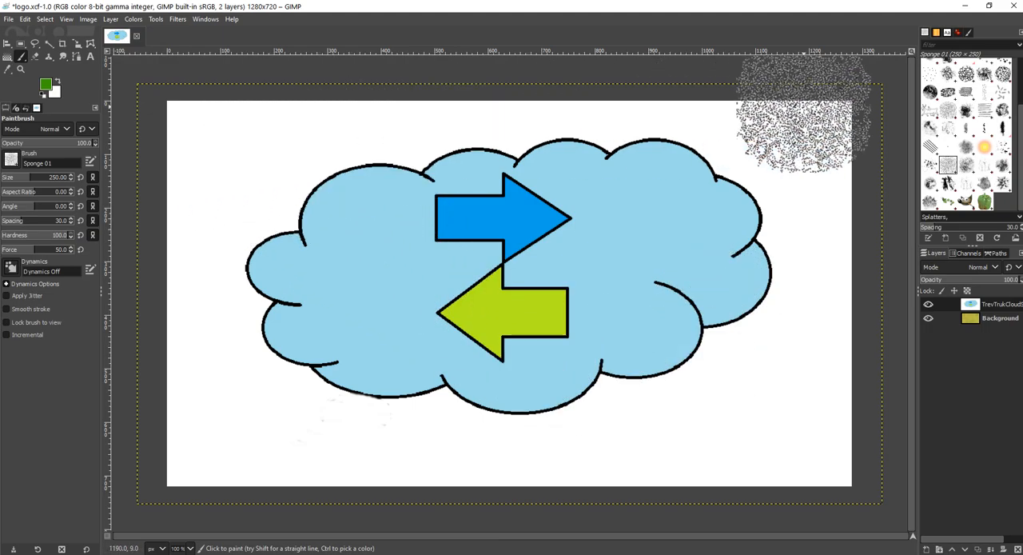
Step: Scatter about thirty spark dabs over the cloud, the arrows and the surrounding white area with the Sparks brush at size 60
{"action": "left_click", "coordinate": [984, 146]}
{"action": "left_click_drag", "start_coordinate": [668, 170], "coordinate": [660, 182]}
{"action": "left_click", "coordinate": [382, 213]}
{"action": "left_click", "coordinate": [279, 150]}
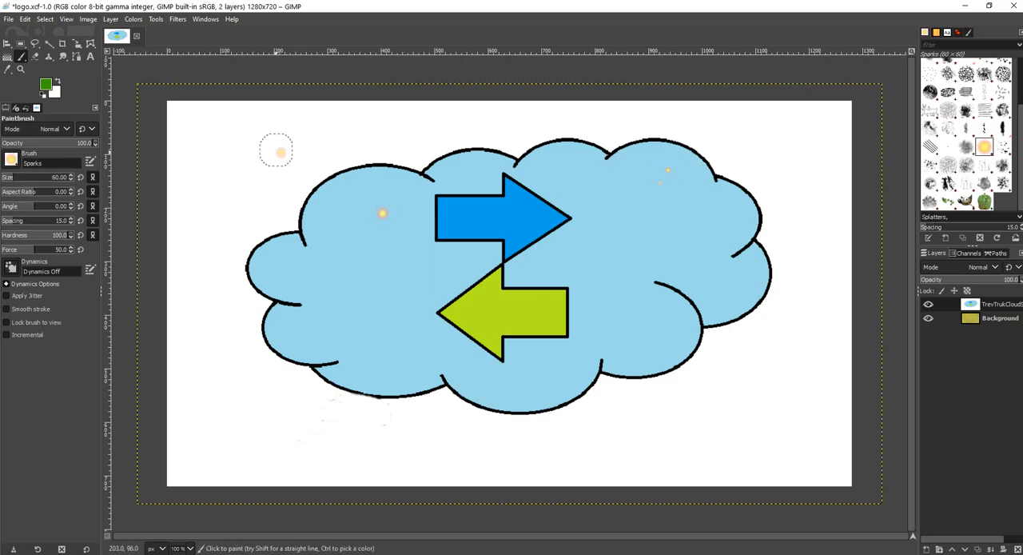
{"action": "left_click", "coordinate": [303, 439]}
{"action": "left_click", "coordinate": [245, 342]}
{"action": "left_click", "coordinate": [389, 282]}
{"action": "left_click", "coordinate": [505, 125]}
{"action": "left_click", "coordinate": [661, 345]}
{"action": "left_click", "coordinate": [673, 441]}
{"action": "left_click", "coordinate": [564, 428]}
{"action": "left_click", "coordinate": [543, 354]}
{"action": "left_click", "coordinate": [605, 230]}
{"action": "left_click", "coordinate": [554, 165]}
{"action": "left_click", "coordinate": [462, 206]}
{"action": "left_click", "coordinate": [497, 301]}
{"action": "left_click", "coordinate": [318, 326]}
{"action": "left_click", "coordinate": [283, 435]}
{"action": "left_click", "coordinate": [217, 270]}
{"action": "left_click", "coordinate": [231, 175]}
{"action": "left_click", "coordinate": [371, 151]}
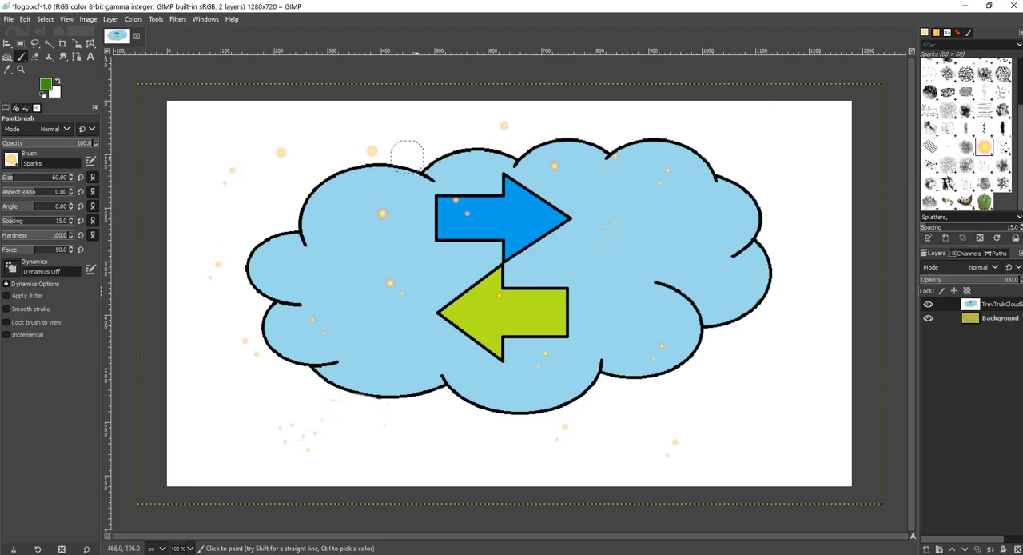
{"action": "left_click", "coordinate": [462, 263]}
{"action": "left_click", "coordinate": [779, 309]}
{"action": "left_click", "coordinate": [765, 395]}
{"action": "left_click", "coordinate": [640, 414]}
{"action": "left_click", "coordinate": [614, 221]}
{"action": "left_click", "coordinate": [576, 257]}
{"action": "left_click", "coordinate": [399, 262]}
{"action": "left_click", "coordinate": [382, 342]}
{"action": "left_click", "coordinate": [532, 366]}
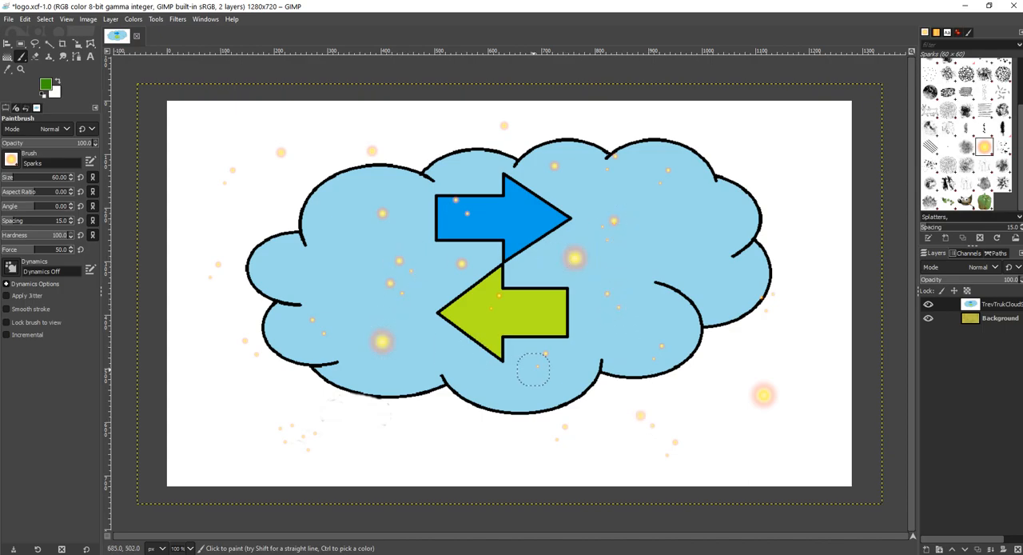
{"action": "left_click", "coordinate": [435, 435]}
{"action": "left_click", "coordinate": [335, 251]}
{"action": "left_click", "coordinate": [320, 152]}
{"action": "left_click", "coordinate": [241, 130]}
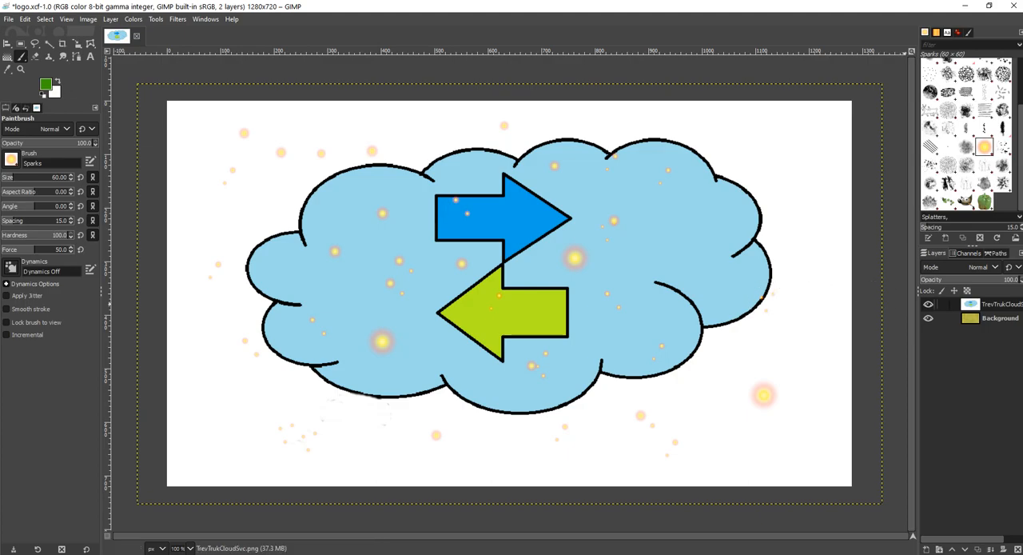
Step: Switch to the Chalk 03 brush and enlarge it to size 1082
{"action": "left_click", "coordinate": [930, 92]}
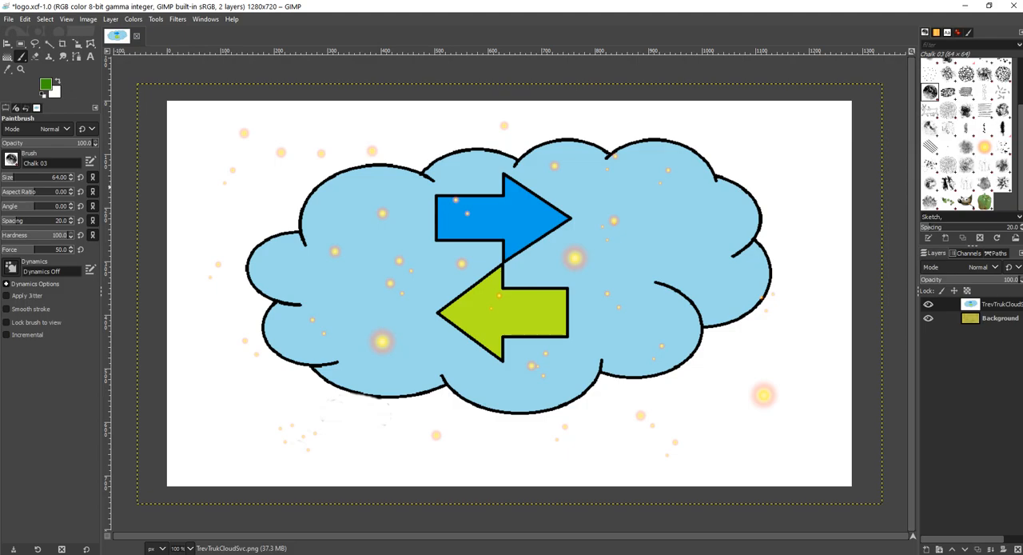
{"action": "left_click_drag", "start_coordinate": [14, 177], "coordinate": [69, 178]}
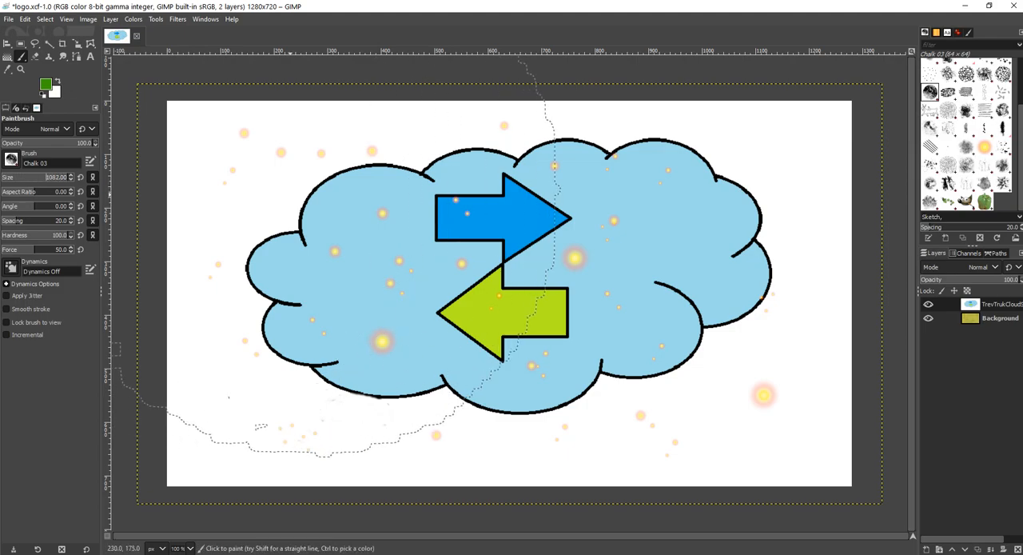
Step: Try a huge green Chalk 03 stroke across the cloud layer and undo it
{"action": "left_click", "coordinate": [478, 250]}
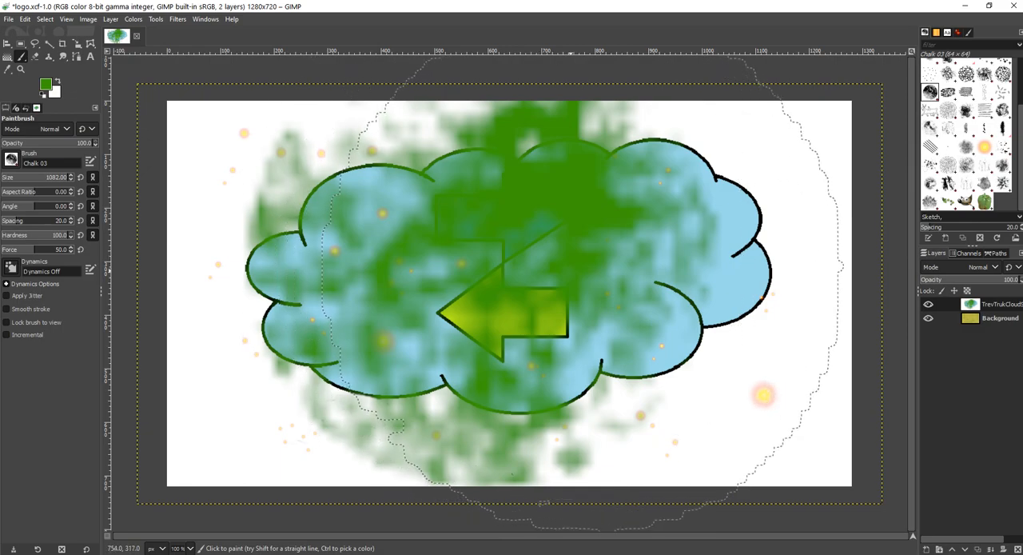
{"action": "key", "text": "ctrl+z"}
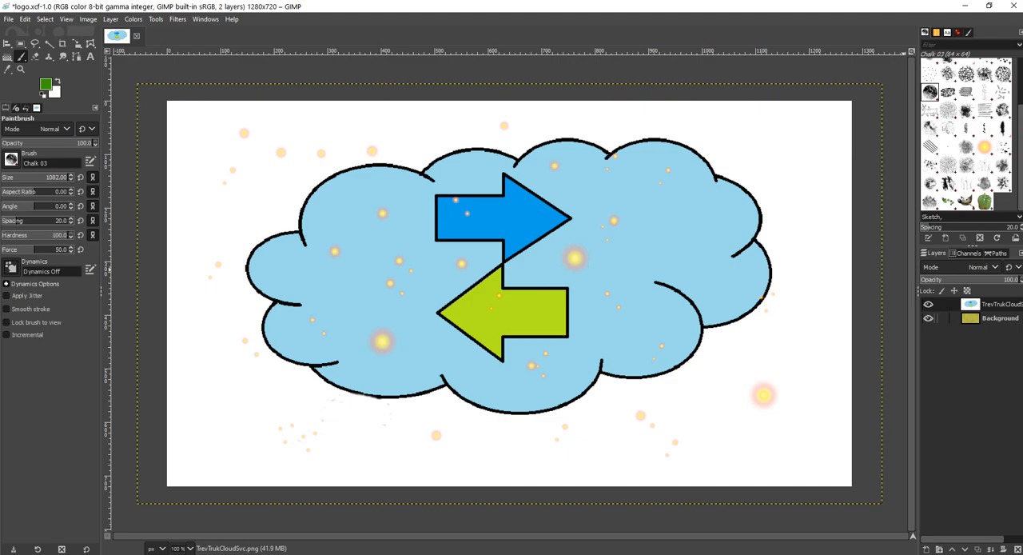
Step: Make the Background layer active and set the foreground color to the muted yellow d6c255
{"action": "left_click", "coordinate": [990, 318]}
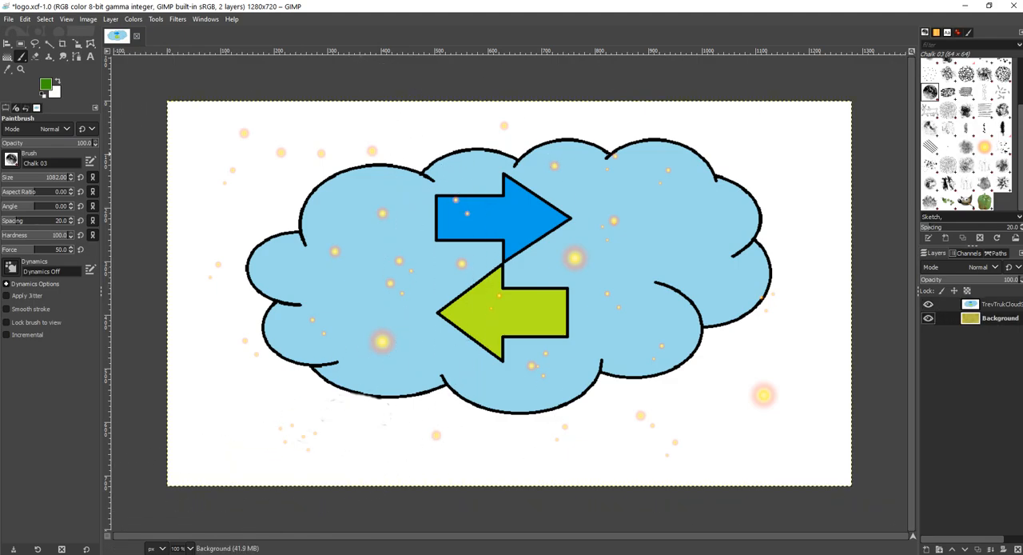
{"action": "left_click", "coordinate": [46, 84]}
{"action": "left_click_drag", "start_coordinate": [50, 60], "coordinate": [59, 51]}
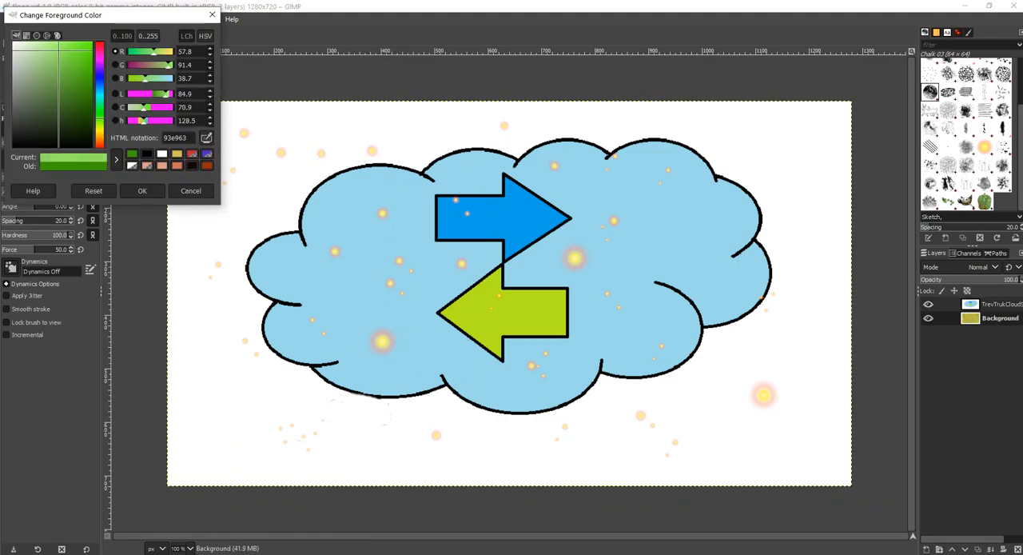
{"action": "left_click", "coordinate": [176, 152]}
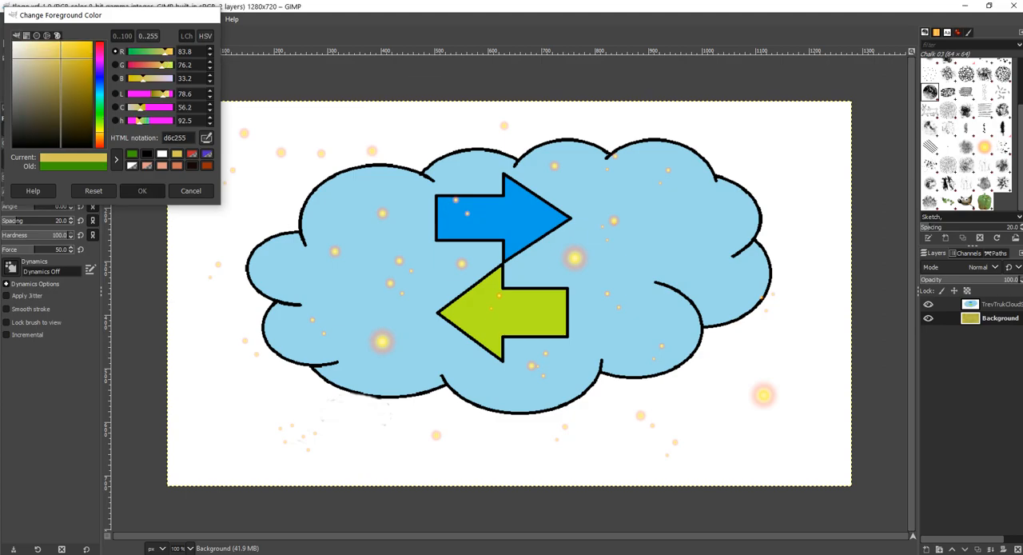
{"action": "left_click", "coordinate": [142, 190]}
{"action": "key", "text": "ctrl+shift+a"}
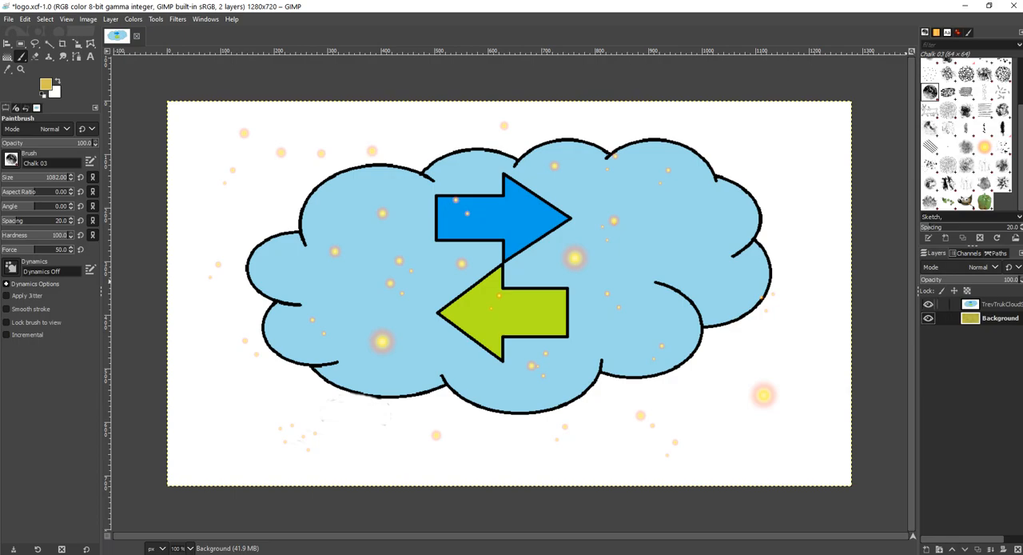
Step: Hide the cloud layer, paint over parts of the Background texture and stars with size 1082 Chalk 03 strokes, and show the cloud layer again
{"action": "left_click", "coordinate": [928, 304]}
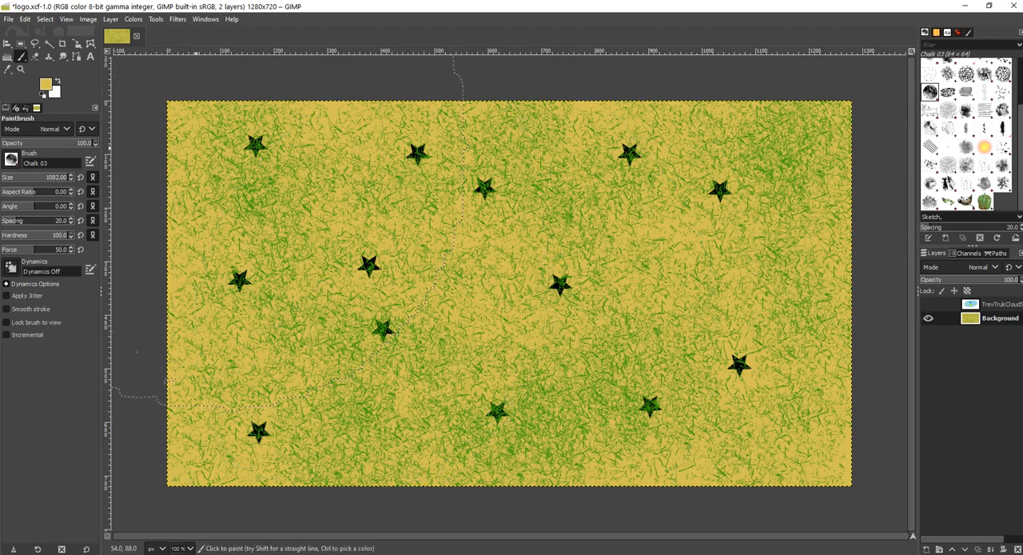
{"action": "left_click", "coordinate": [197, 148]}
{"action": "left_click", "coordinate": [675, 165]}
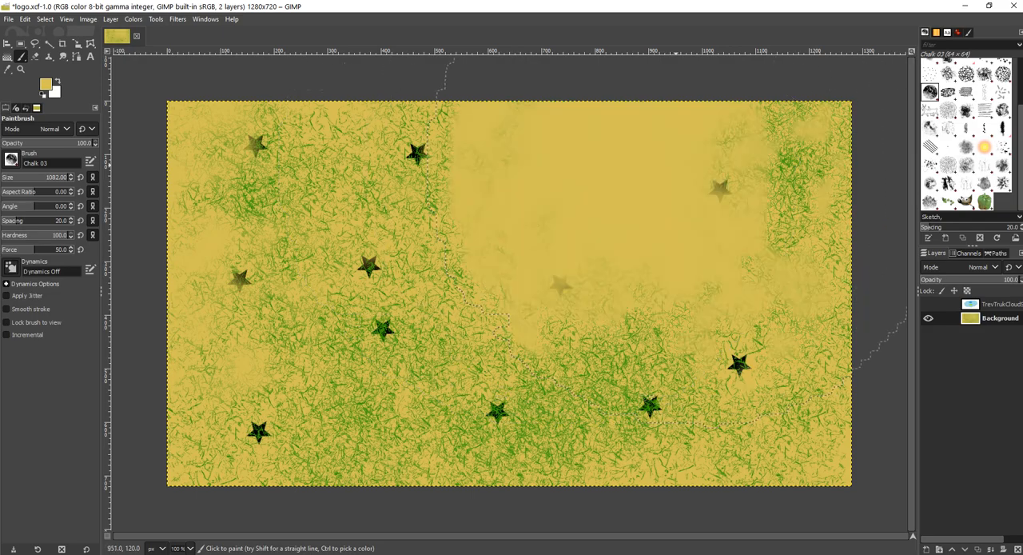
{"action": "left_click", "coordinate": [440, 396]}
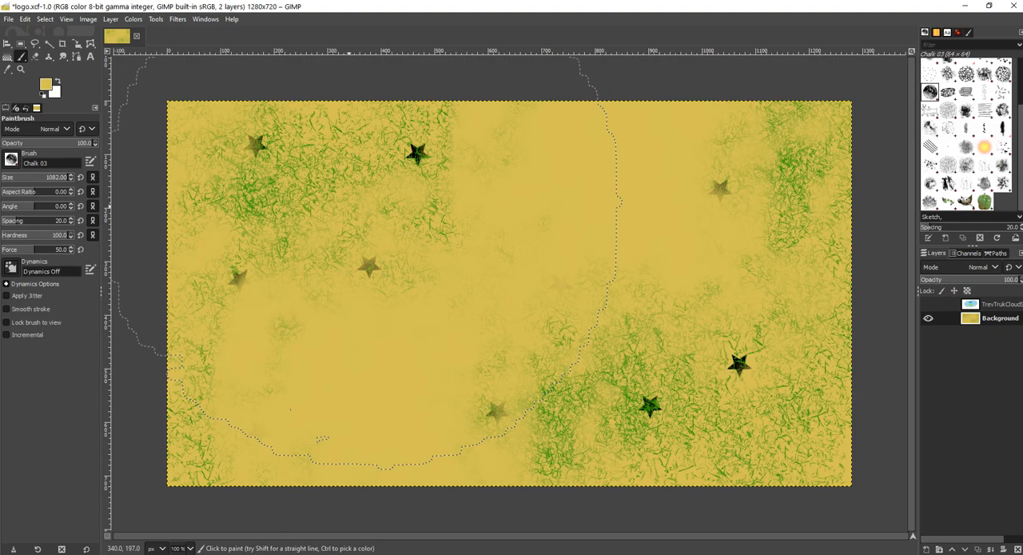
{"action": "key", "text": "ctrl+shift+a"}
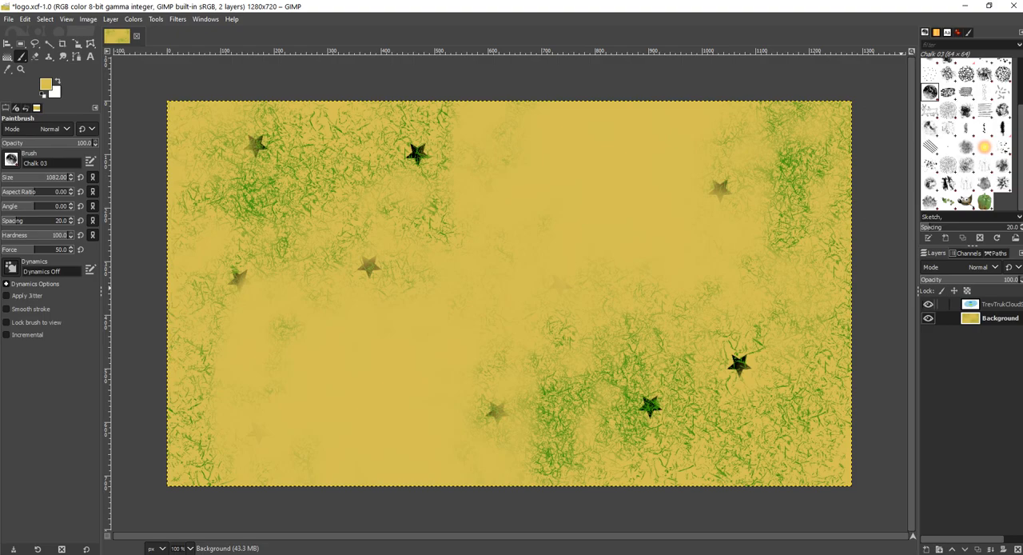
{"action": "left_click", "coordinate": [928, 304]}
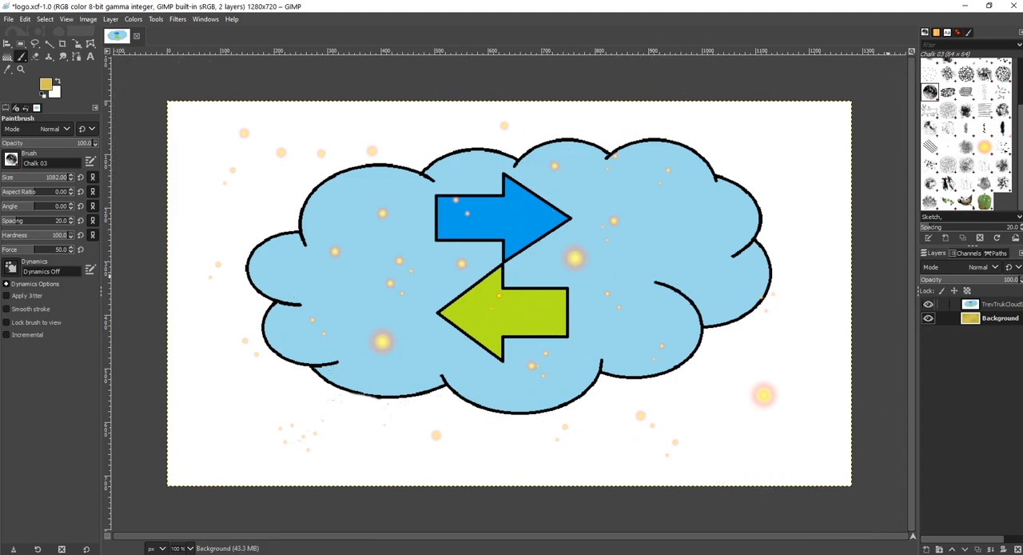
Step: Start the Supernova filter on the TrevTrukCloudSvc.png layer and place its center at X 0.611, Y 0.548 with radius 12
{"action": "left_click", "coordinate": [991, 304]}
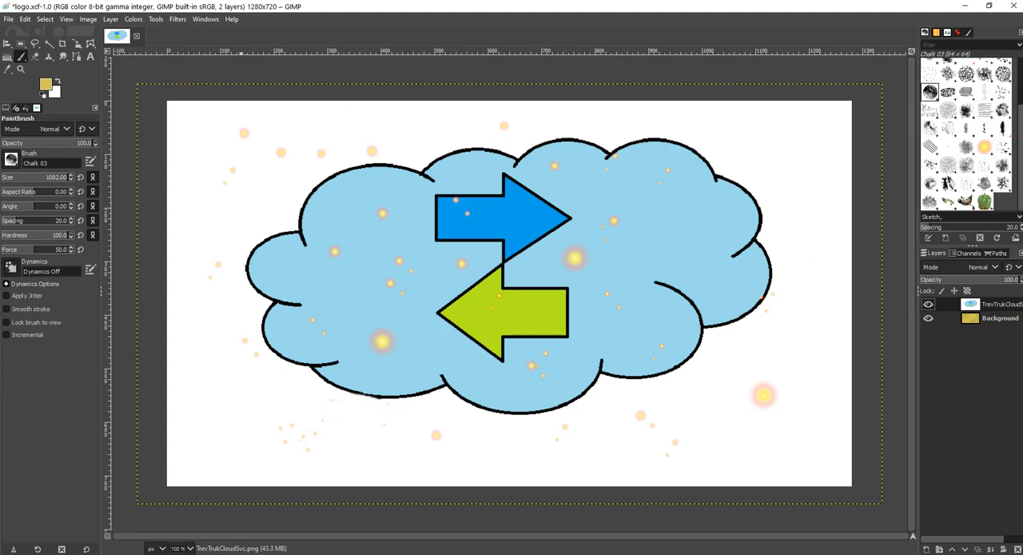
{"action": "left_click", "coordinate": [177, 19]}
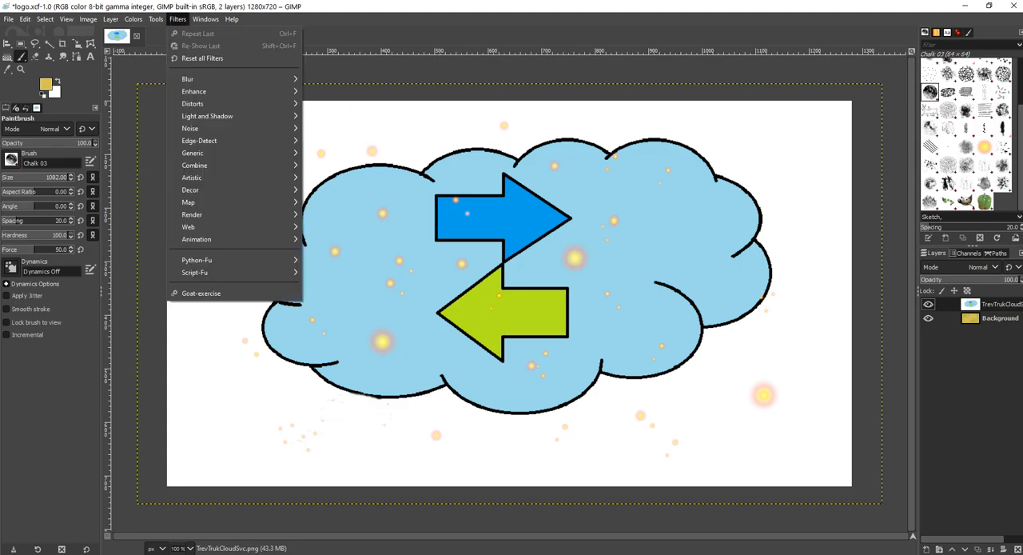
{"action": "mouse_move", "coordinate": [207, 115]}
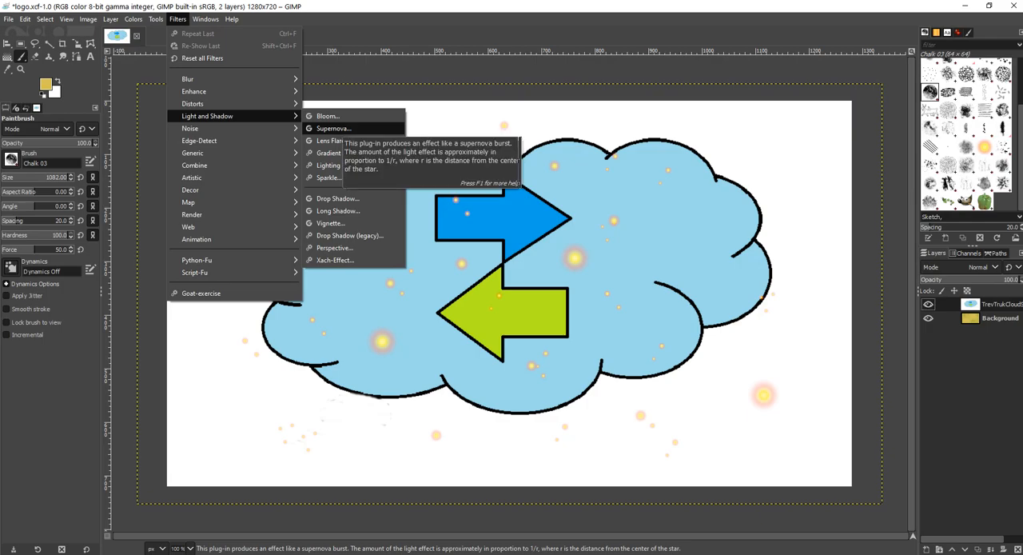
{"action": "left_click", "coordinate": [334, 128]}
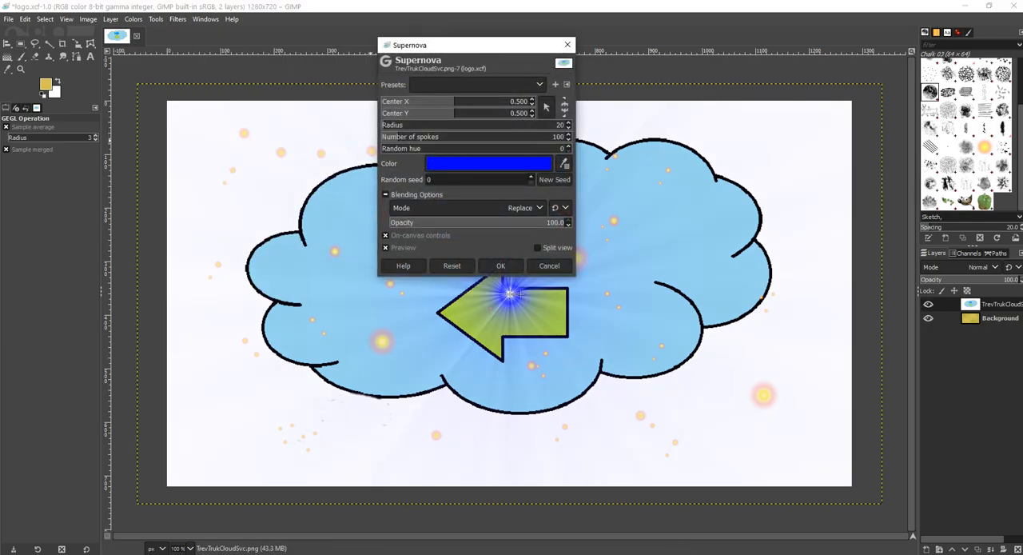
{"action": "left_click_drag", "start_coordinate": [458, 48], "coordinate": [152, 51]}
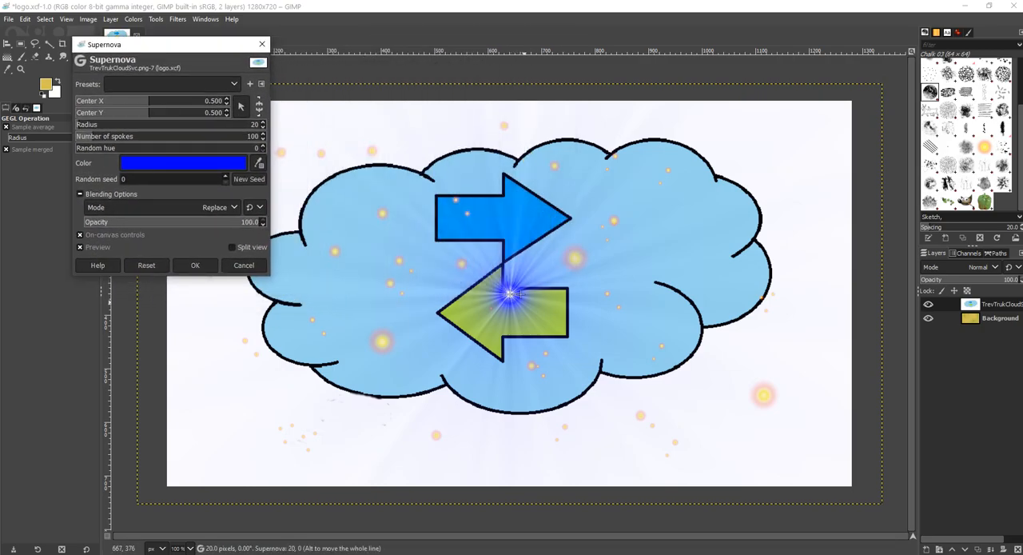
{"action": "left_click_drag", "start_coordinate": [509, 293], "coordinate": [593, 313]}
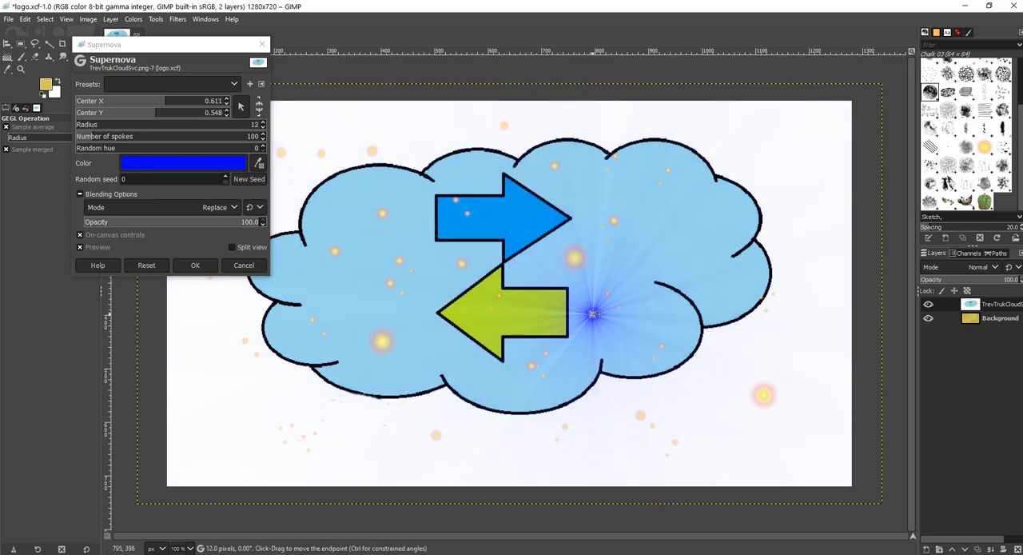
Step: Change the supernova color to d1e121, move its center to X 0.642, Y 0.759 with radius 32, and apply the filter
{"action": "left_click", "coordinate": [183, 162]}
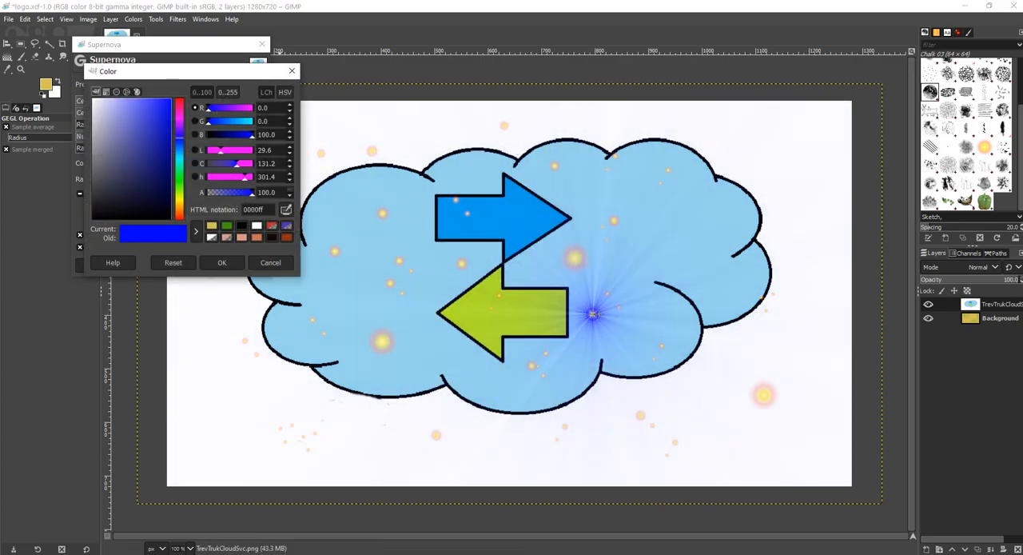
{"action": "left_click", "coordinate": [180, 197]}
{"action": "left_click_drag", "start_coordinate": [167, 125], "coordinate": [160, 112]}
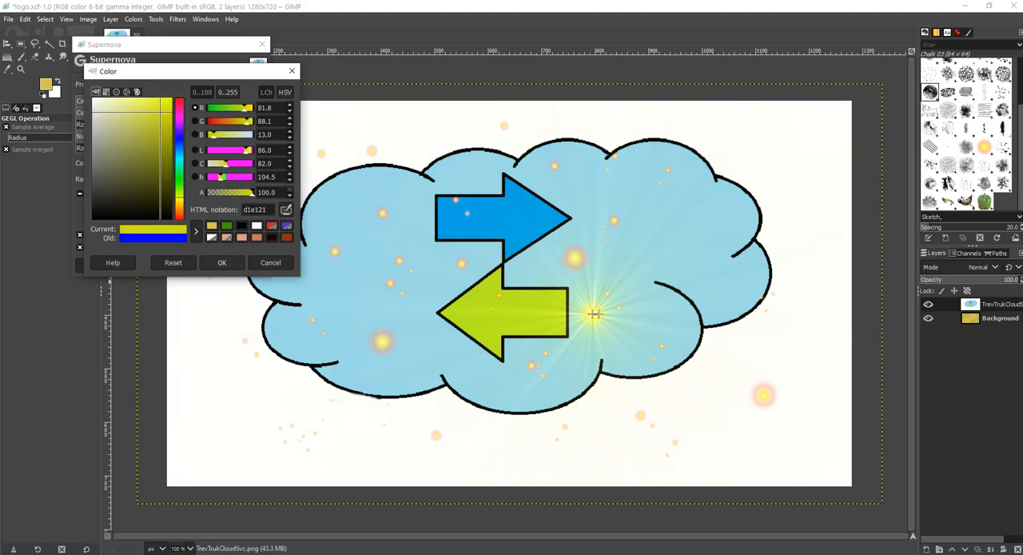
{"action": "left_click", "coordinate": [221, 263]}
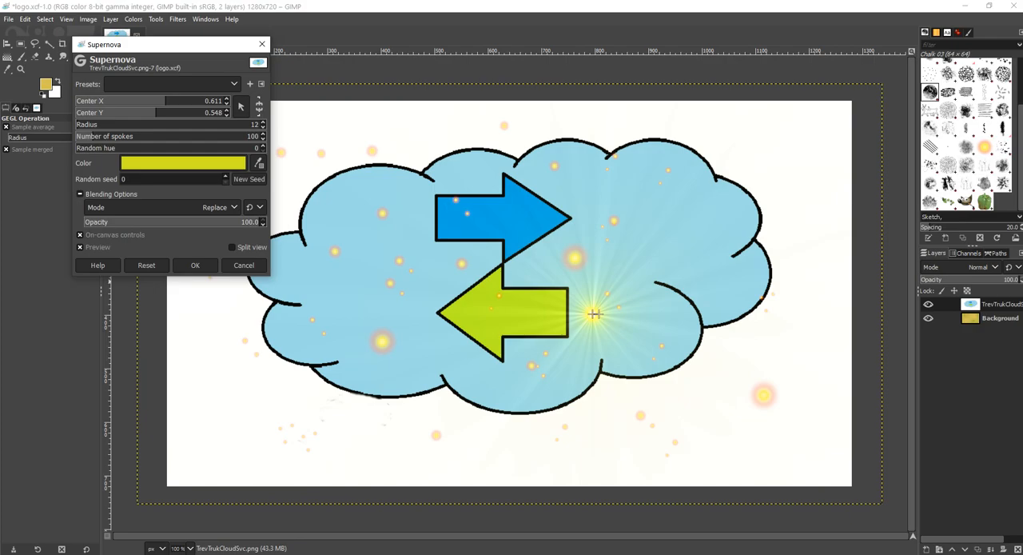
{"action": "left_click_drag", "start_coordinate": [594, 313], "coordinate": [616, 402]}
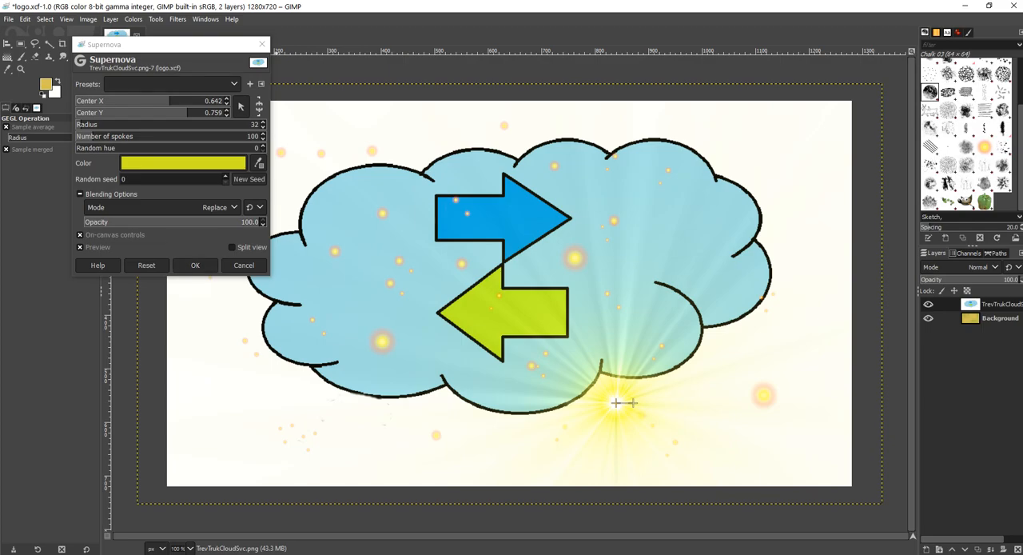
{"action": "left_click", "coordinate": [195, 264]}
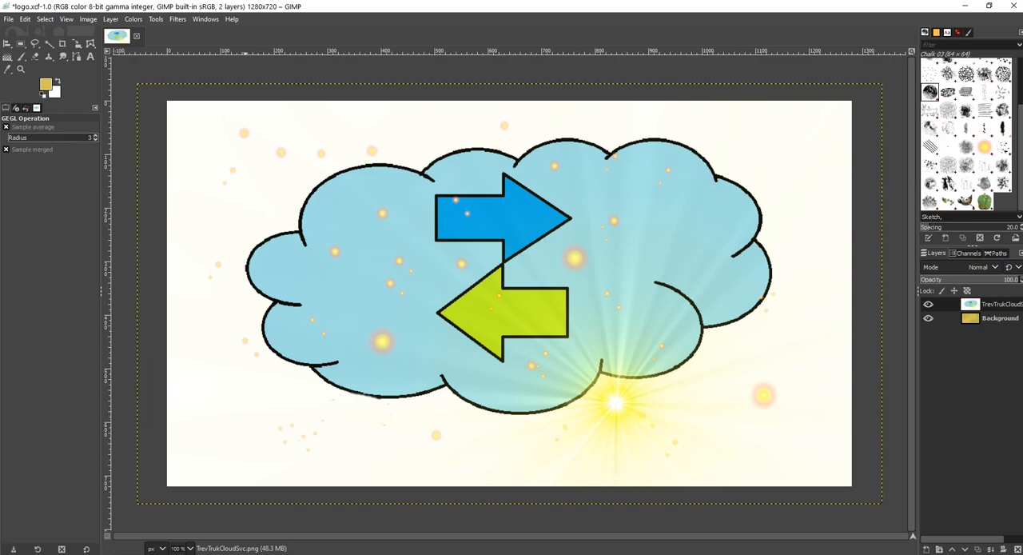
Step: Apply a Lens Flare to the cloud layer at X 0.500, Y 0.500, with blend mode Replace and opacity 100
{"action": "left_click", "coordinate": [178, 19]}
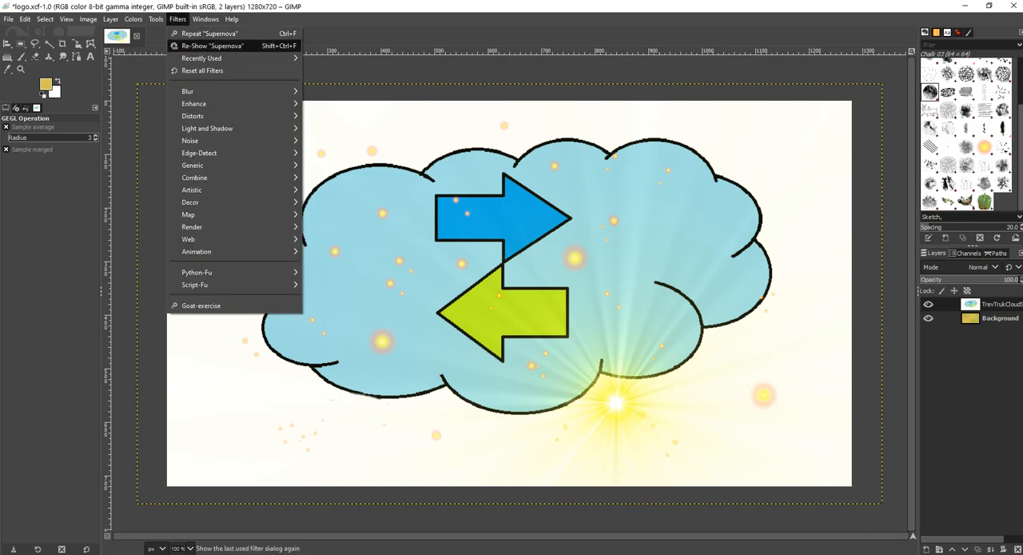
{"action": "mouse_move", "coordinate": [191, 91]}
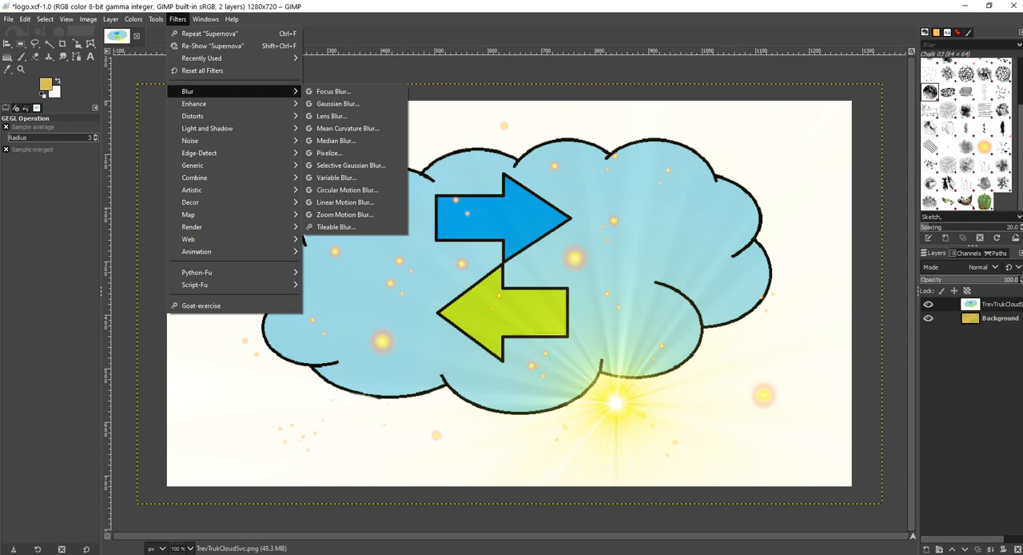
{"action": "mouse_move", "coordinate": [207, 128]}
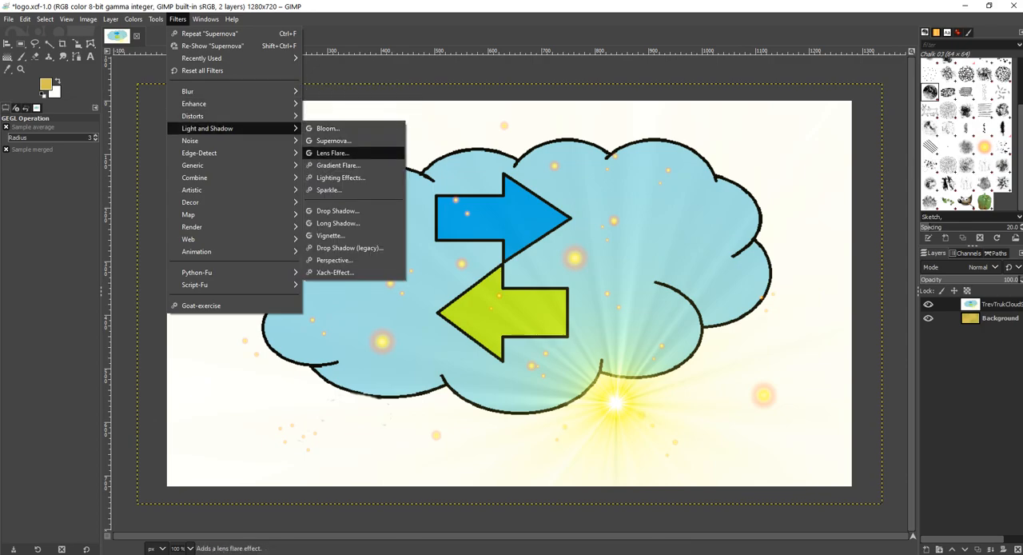
{"action": "left_click", "coordinate": [331, 153]}
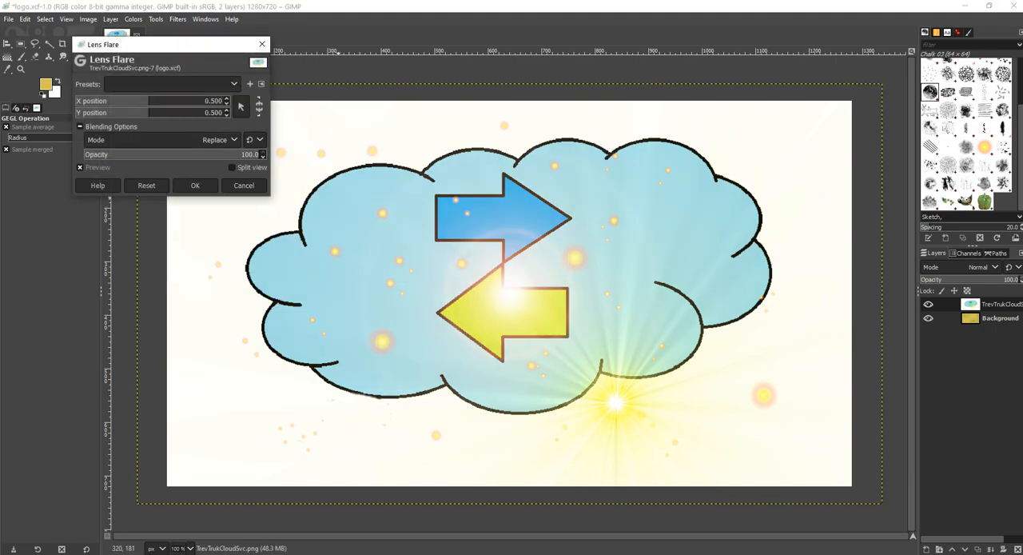
{"action": "left_click", "coordinate": [503, 285]}
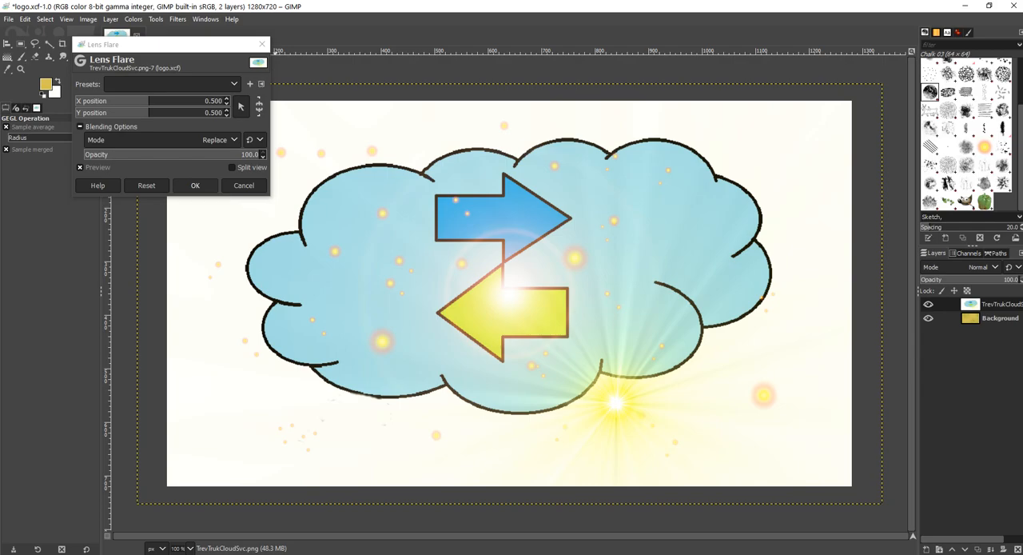
{"action": "left_click", "coordinate": [195, 185]}
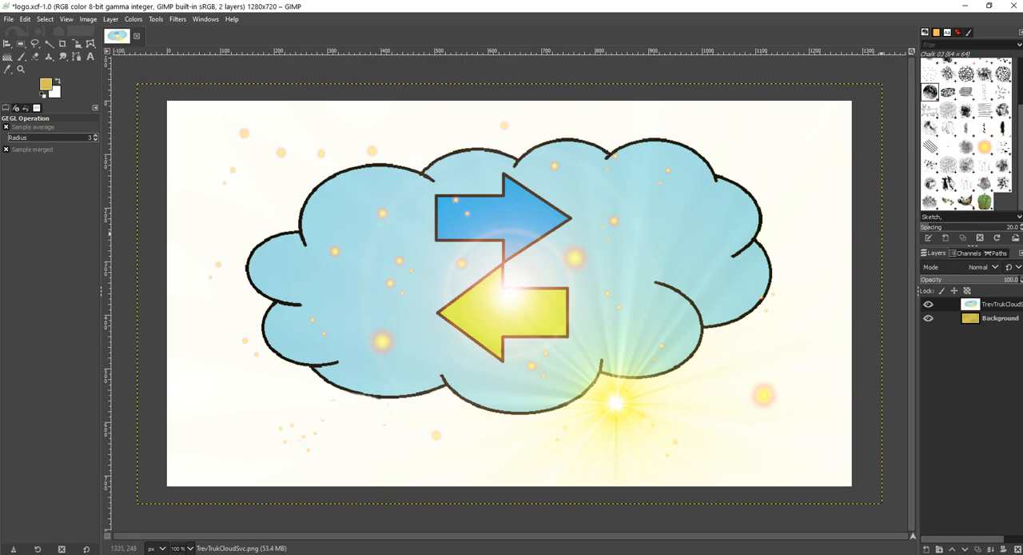
Step: Try the Dodge, Luma lighten only and Darken only blend modes on the cloud layer
{"action": "left_click", "coordinate": [983, 267]}
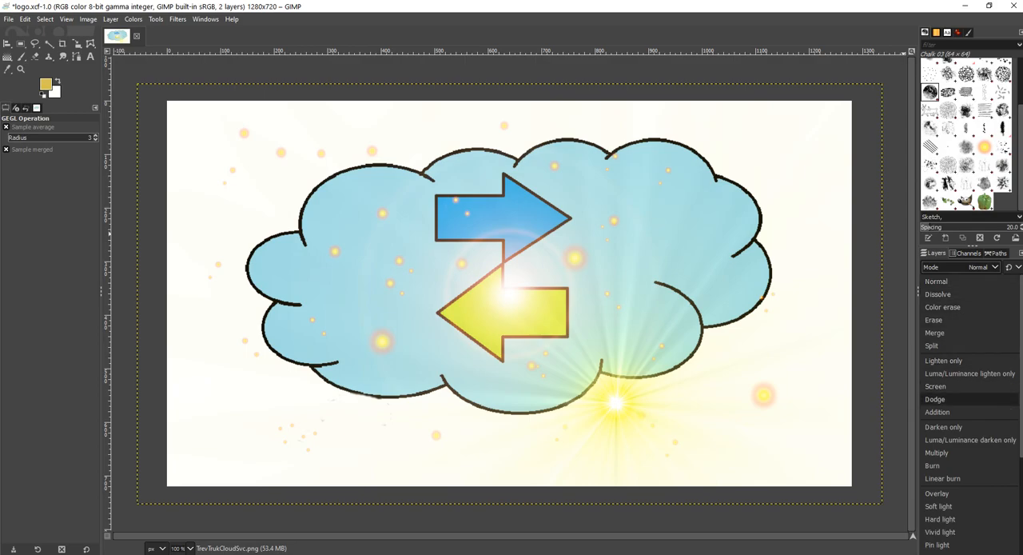
{"action": "left_click", "coordinate": [935, 398]}
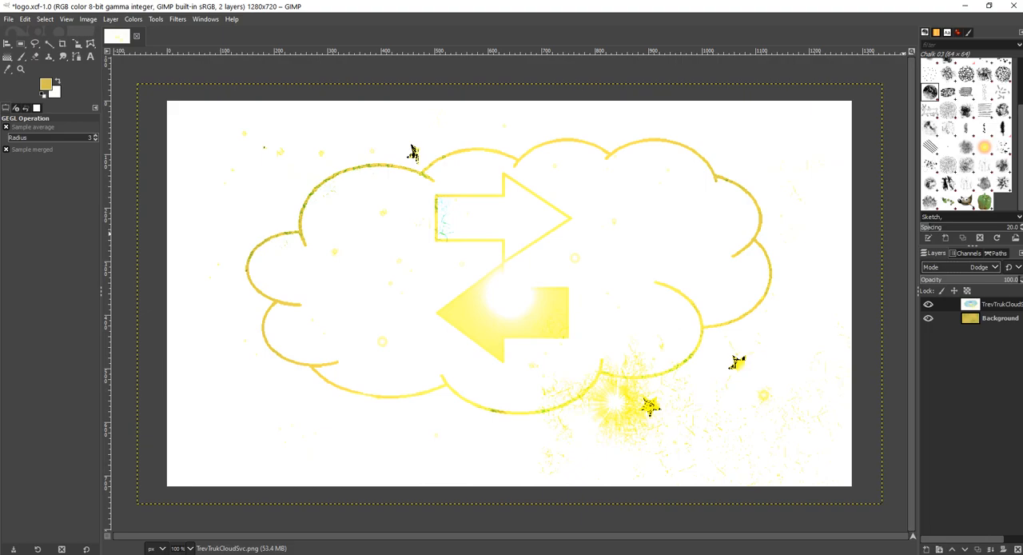
{"action": "left_click", "coordinate": [959, 266]}
{"action": "left_click", "coordinate": [968, 374]}
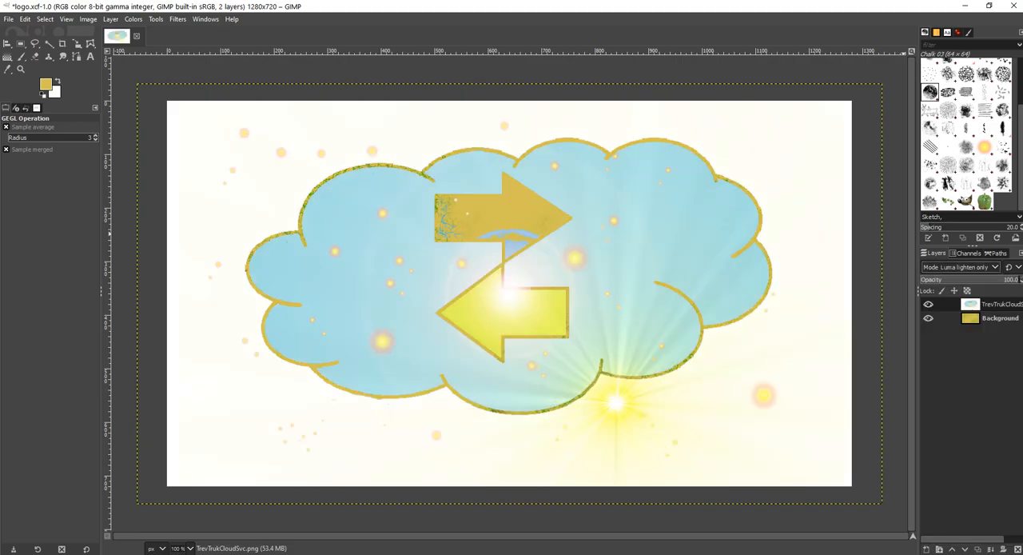
{"action": "left_click", "coordinate": [959, 266]}
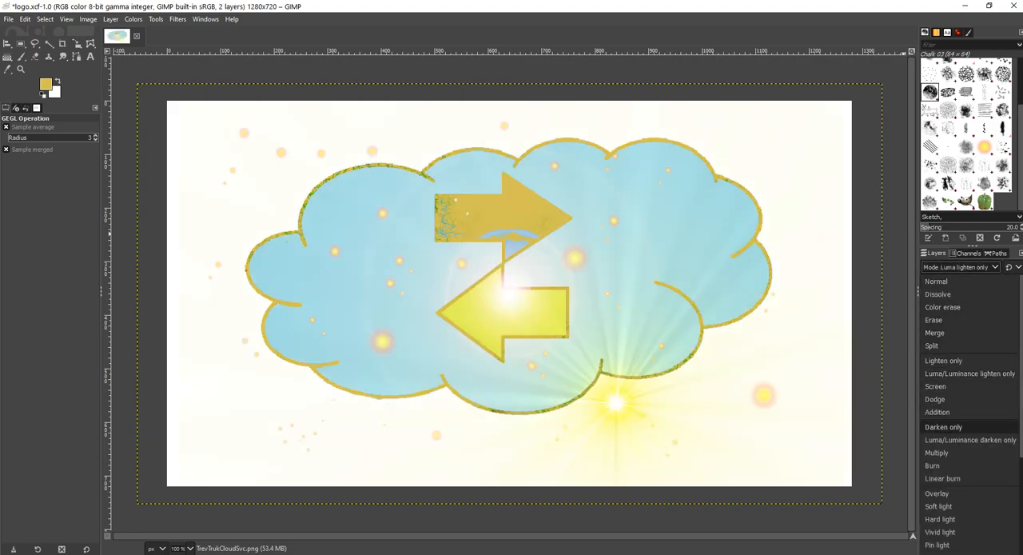
{"action": "left_click", "coordinate": [943, 426]}
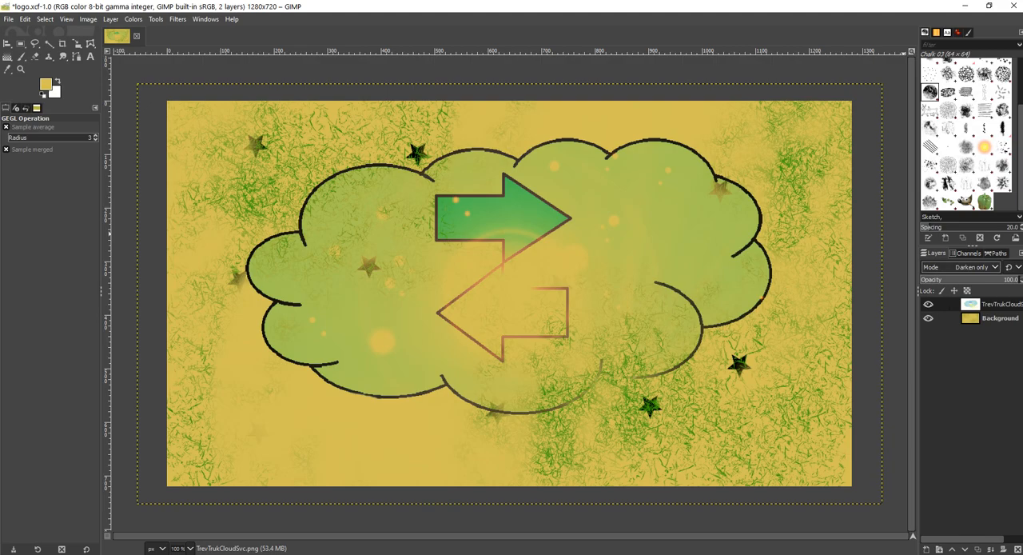
Step: Try the Addition, Burn and Vivid light blend modes on the cloud layer
{"action": "left_click", "coordinate": [971, 267]}
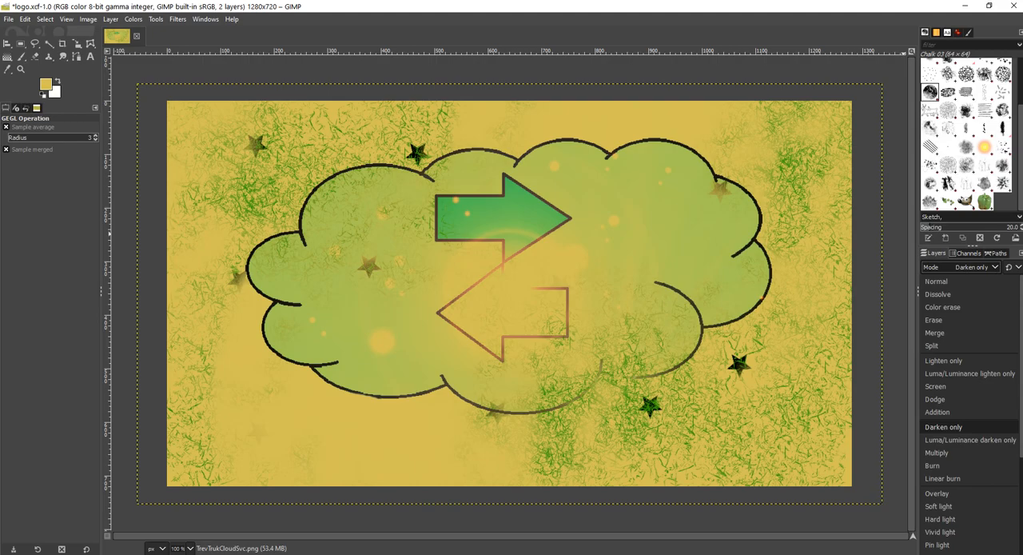
{"action": "left_click", "coordinate": [952, 413]}
{"action": "left_click", "coordinate": [971, 267]}
{"action": "scroll", "coordinate": [963, 416], "scroll_direction": "down", "scroll_amount": 3}
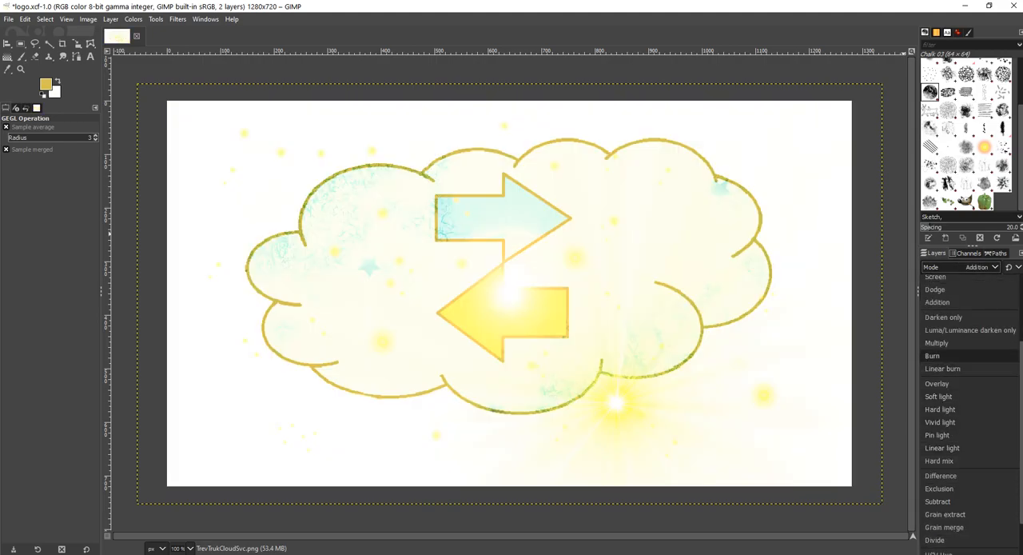
{"action": "left_click", "coordinate": [943, 356]}
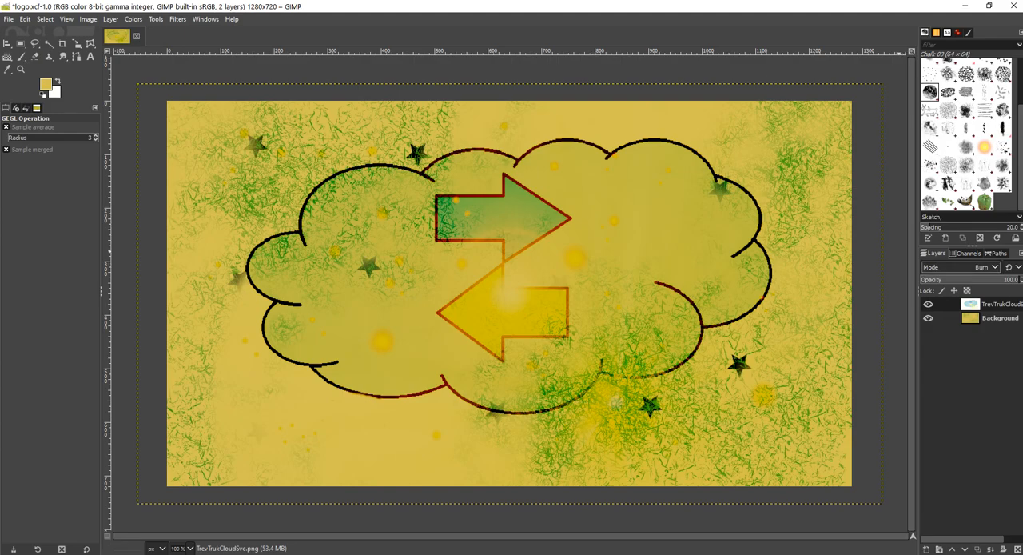
{"action": "left_click", "coordinate": [982, 267]}
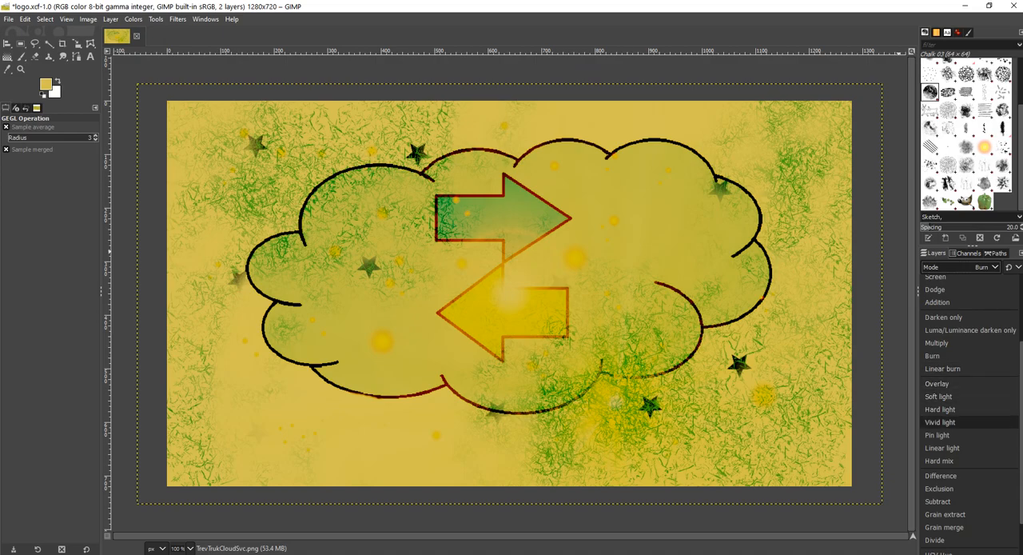
{"action": "left_click", "coordinate": [941, 422]}
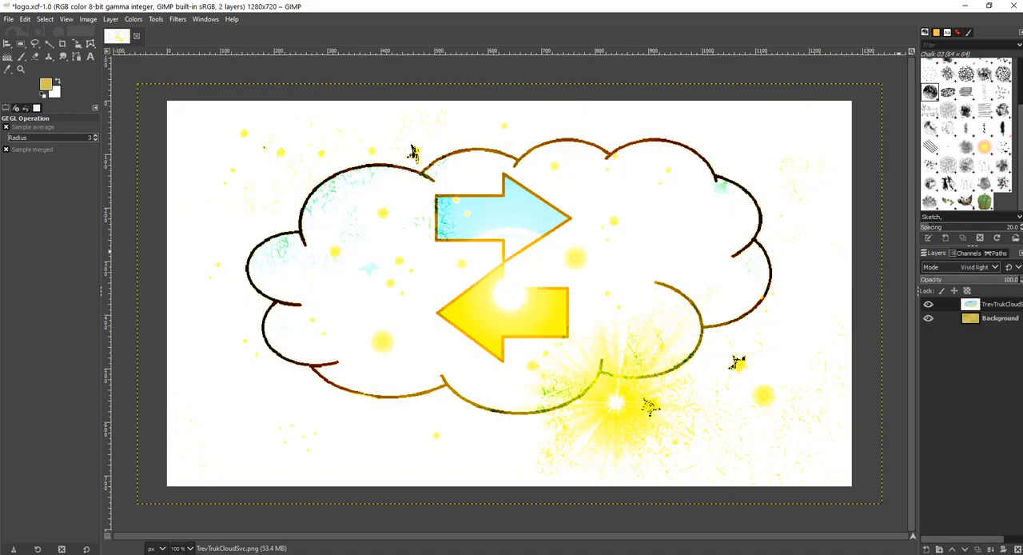
Step: Look through the remaining blend modes for the cloud layer and try Subtract
{"action": "left_click", "coordinate": [961, 267]}
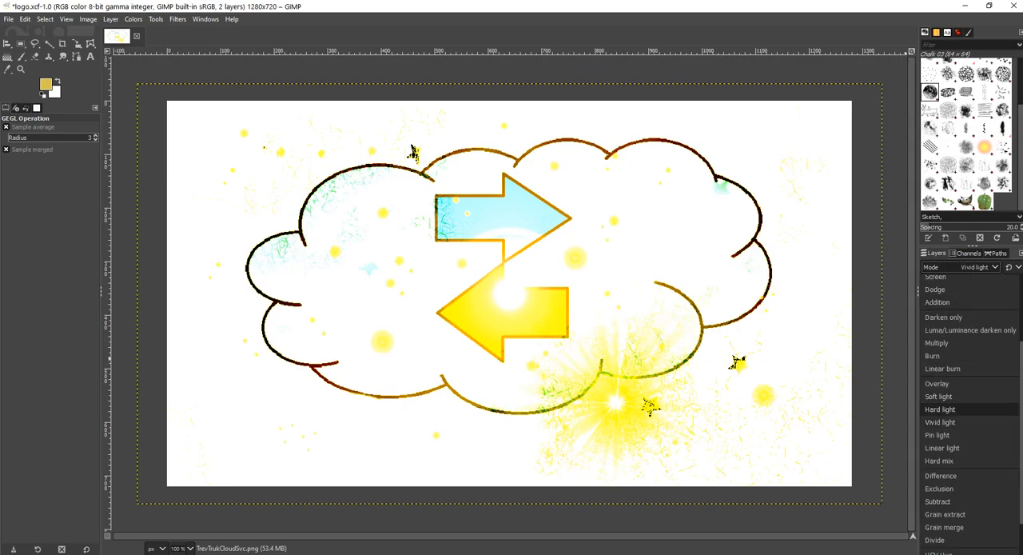
{"action": "key", "text": "Down"}
{"action": "key", "text": "Down"}
{"action": "key", "text": "Down"}
{"action": "key", "text": "Down"}
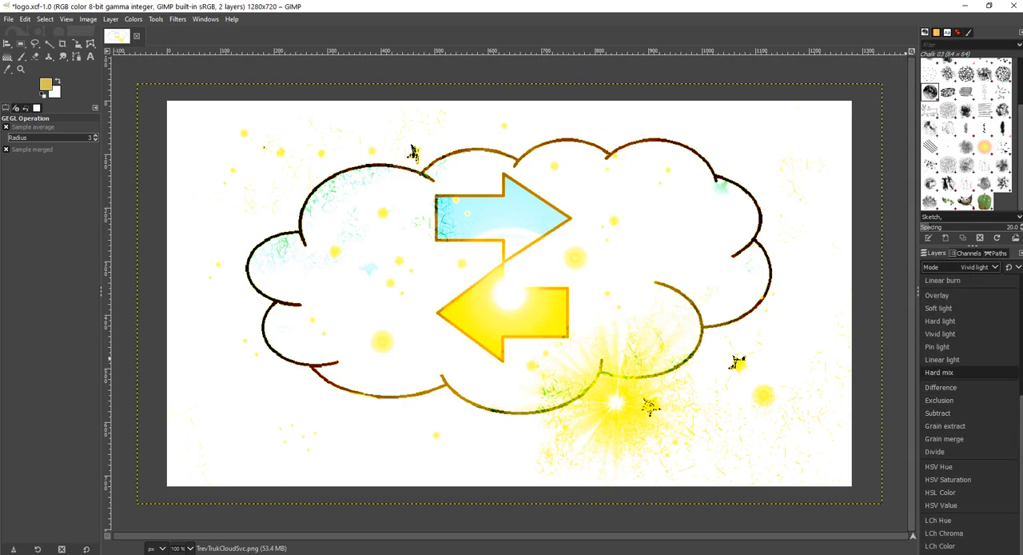
{"action": "key", "text": "Down"}
{"action": "key", "text": "Down"}
{"action": "key", "text": "Down"}
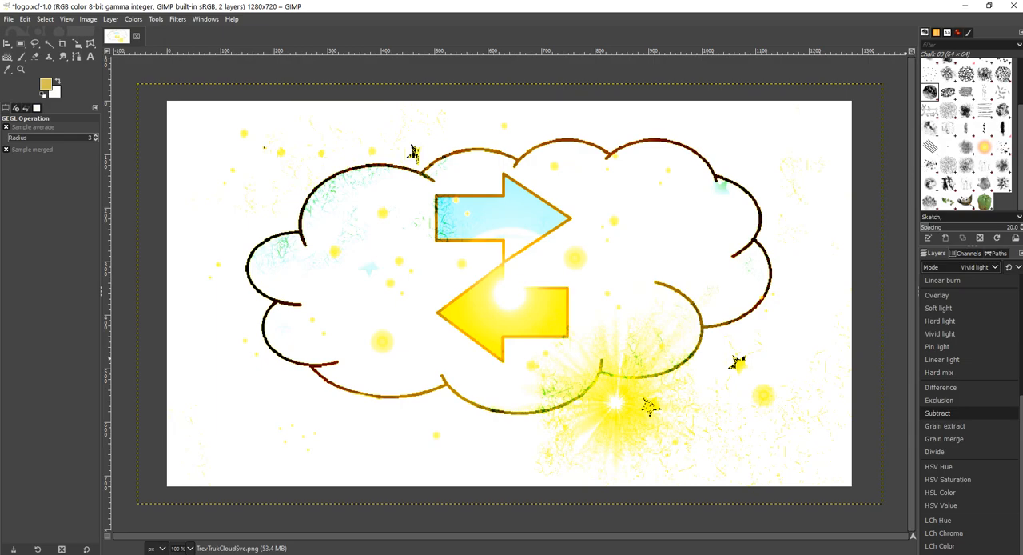
{"action": "key", "text": "Return"}
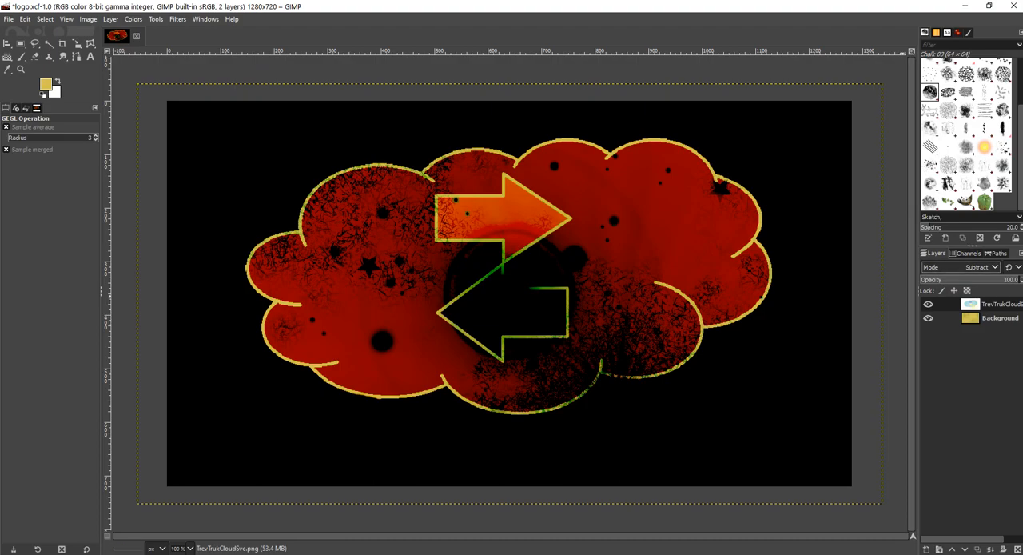
Step: Try the HSV Hue, HSV Saturation and HSL Color blend modes on the cloud layer
{"action": "left_click", "coordinate": [983, 267]}
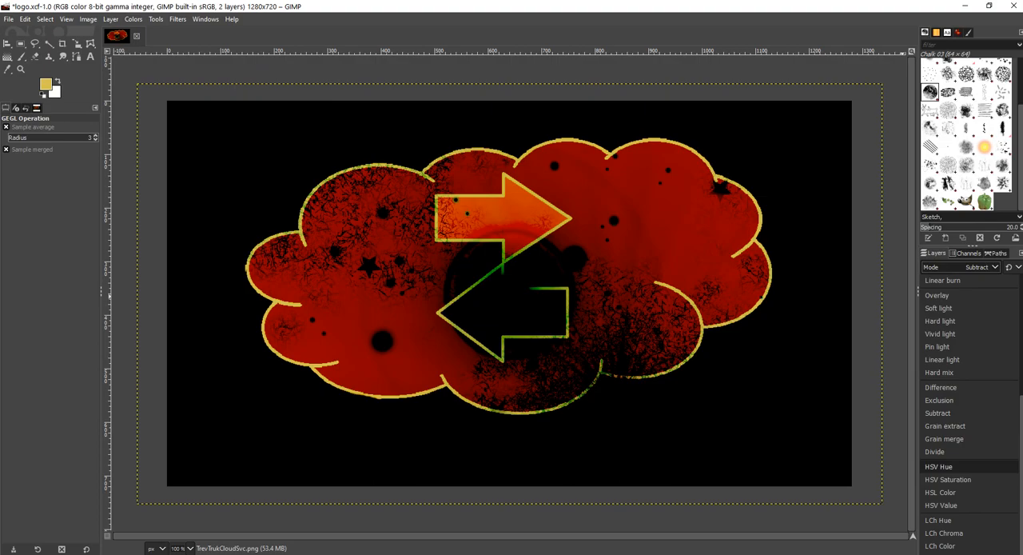
{"action": "left_click", "coordinate": [939, 465]}
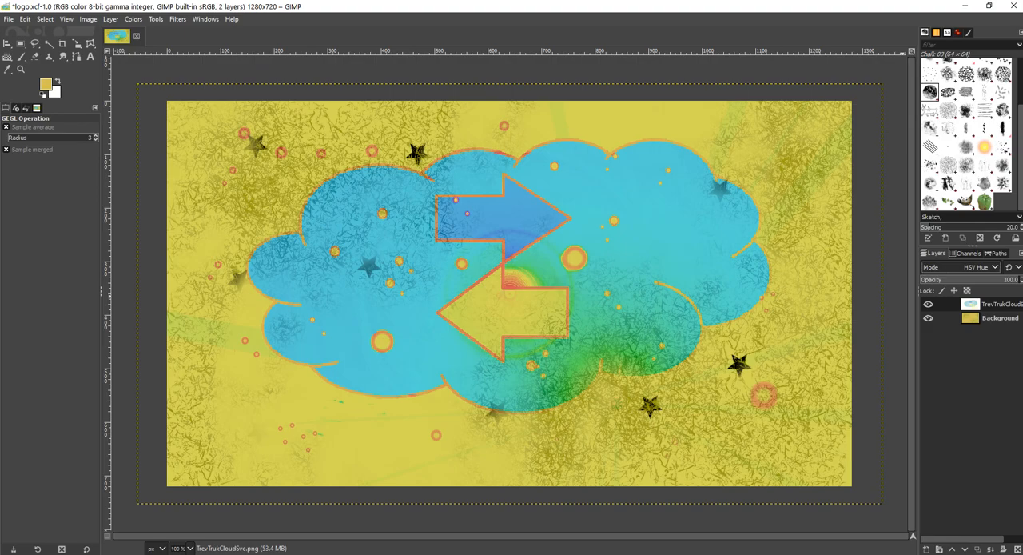
{"action": "left_click", "coordinate": [978, 266]}
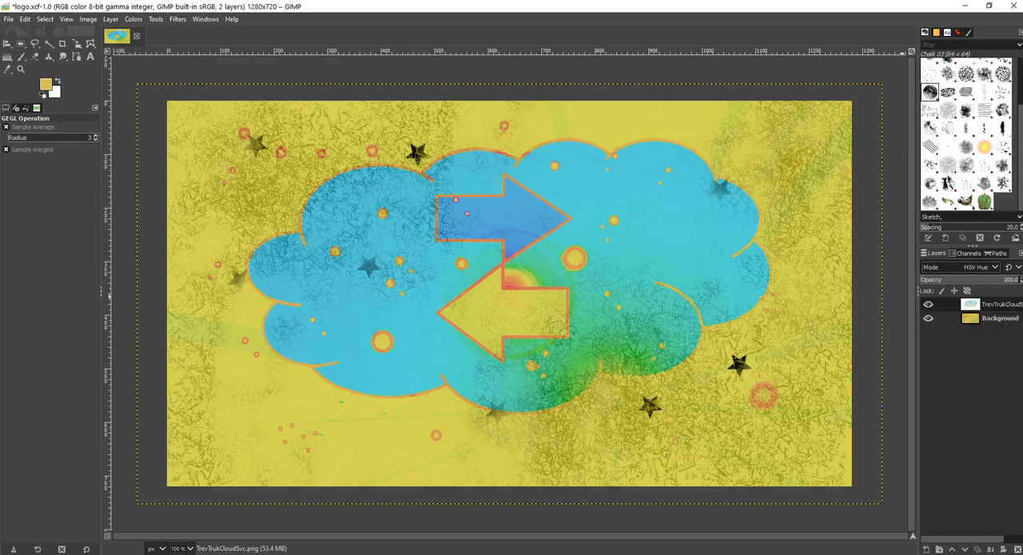
{"action": "left_click", "coordinate": [948, 478]}
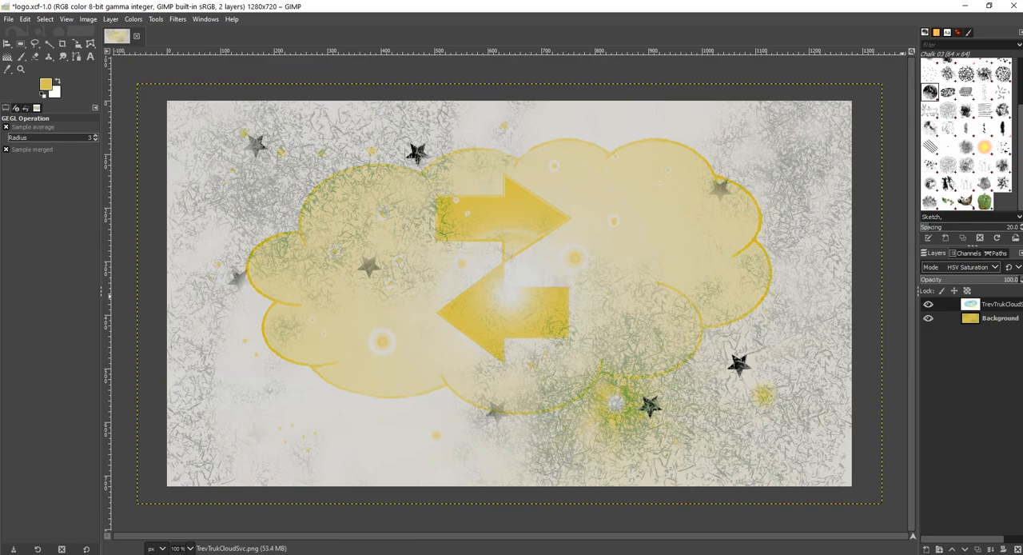
{"action": "left_click", "coordinate": [978, 266]}
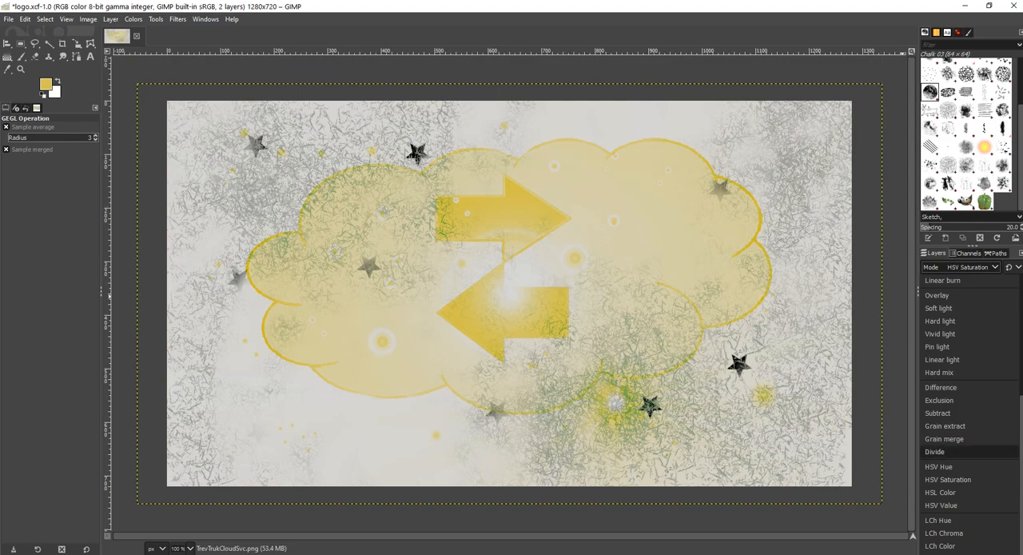
{"action": "left_click", "coordinate": [940, 492]}
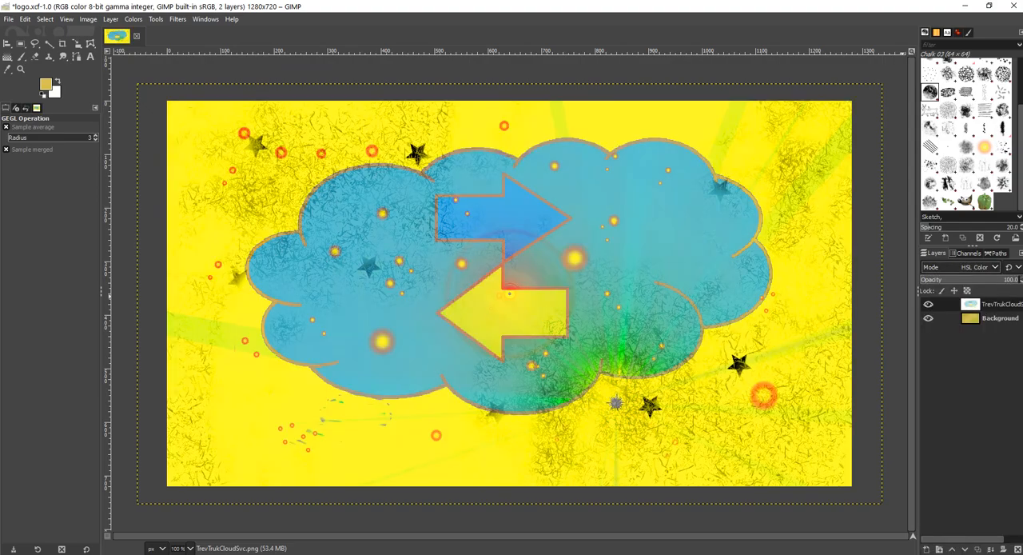
Step: Try the HSV Value, LCh Hue, LCh Chroma and LCh Lightness blend modes on the cloud layer
{"action": "left_click", "coordinate": [978, 267]}
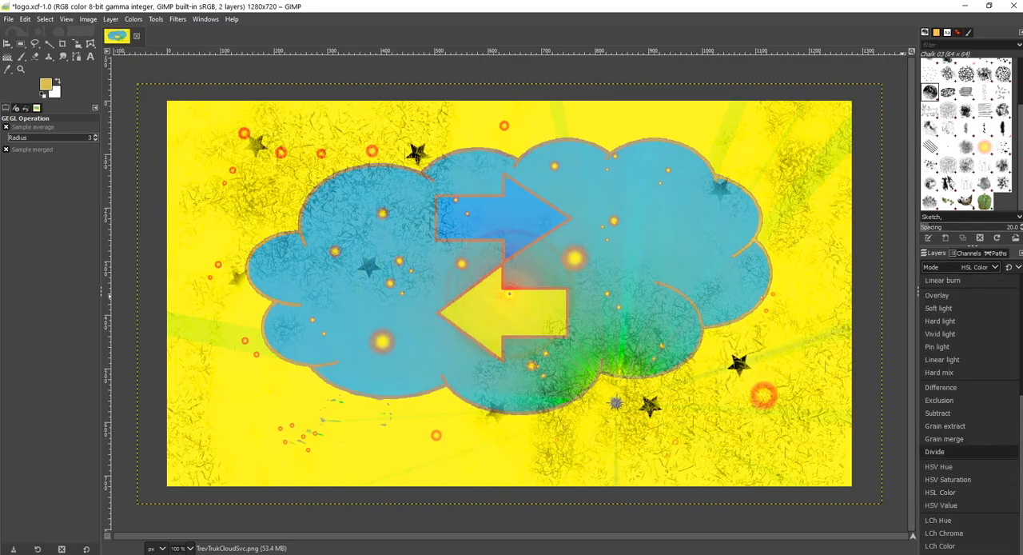
{"action": "left_click", "coordinate": [941, 505]}
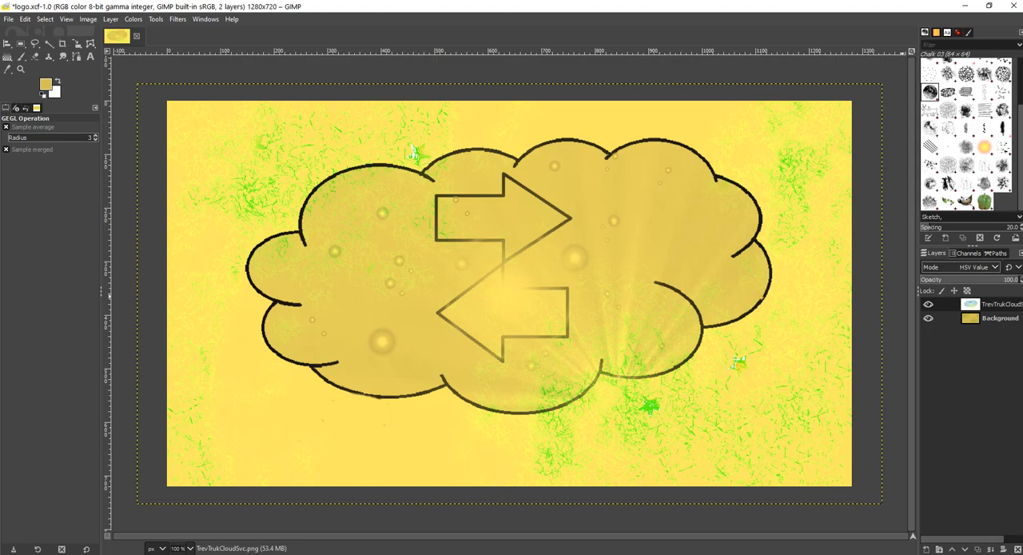
{"action": "left_click", "coordinate": [979, 267]}
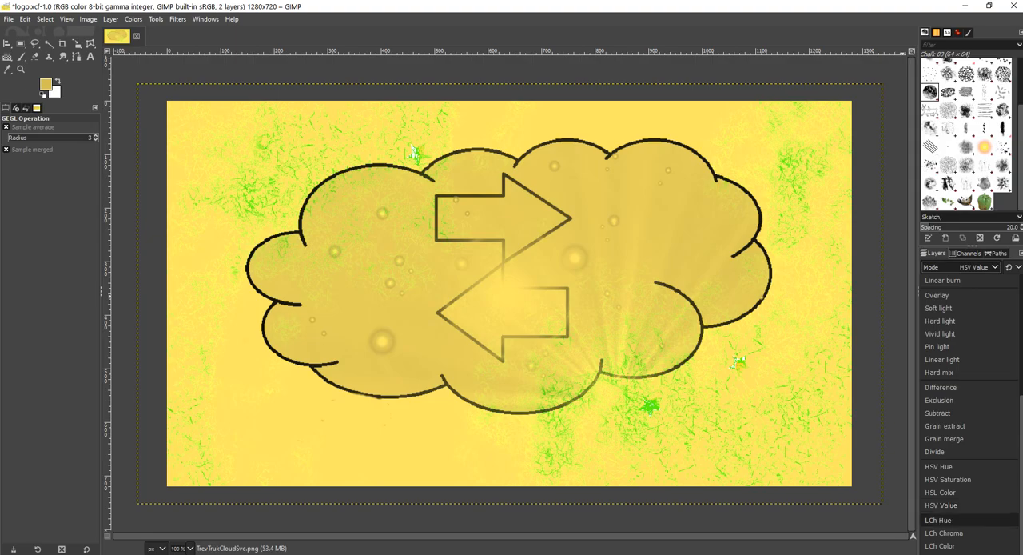
{"action": "left_click", "coordinate": [938, 519]}
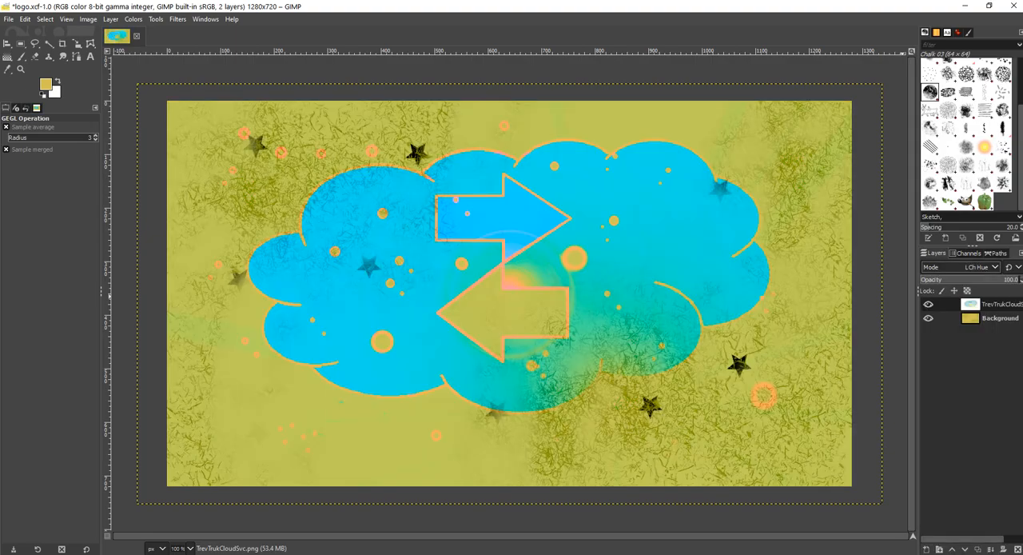
{"action": "left_click", "coordinate": [971, 267]}
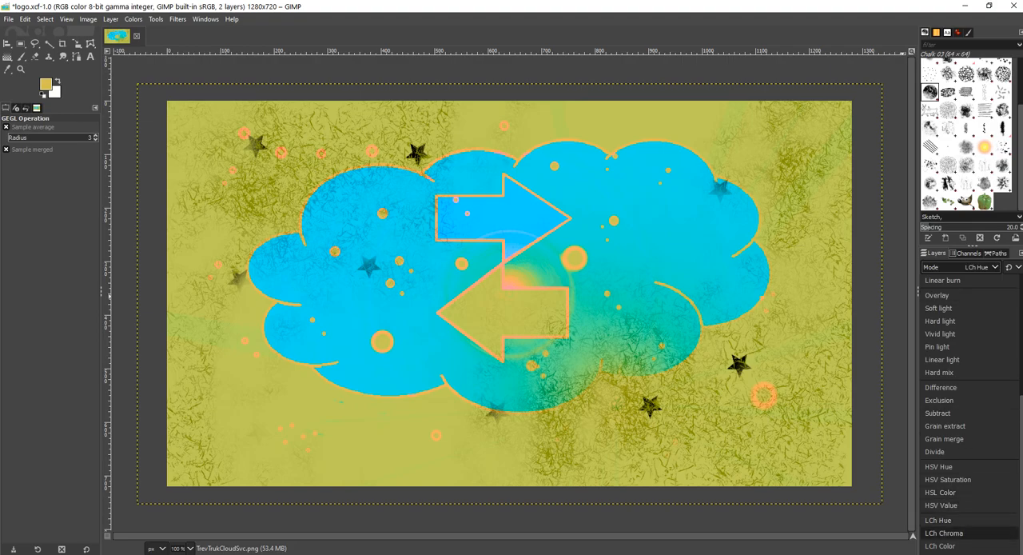
{"action": "left_click", "coordinate": [943, 533]}
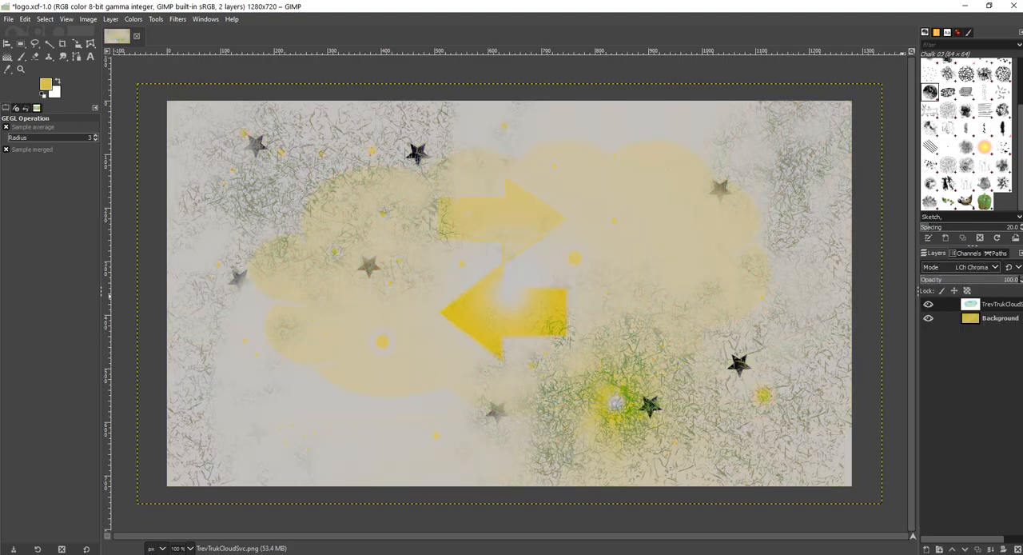
{"action": "left_click", "coordinate": [971, 267]}
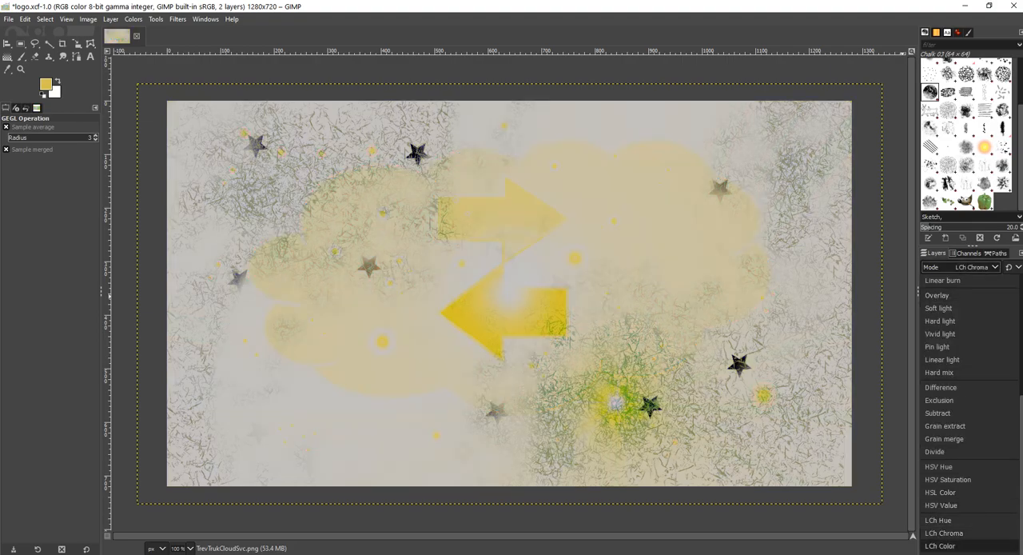
{"action": "left_click", "coordinate": [947, 553]}
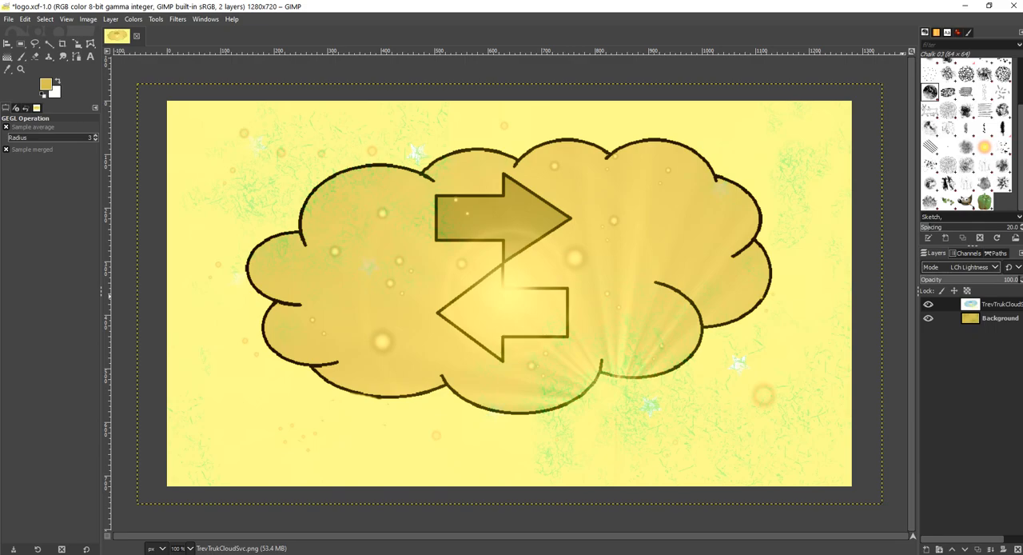
Step: Set the cloud layer's blend mode to HSV Hue
{"action": "left_click", "coordinate": [971, 267]}
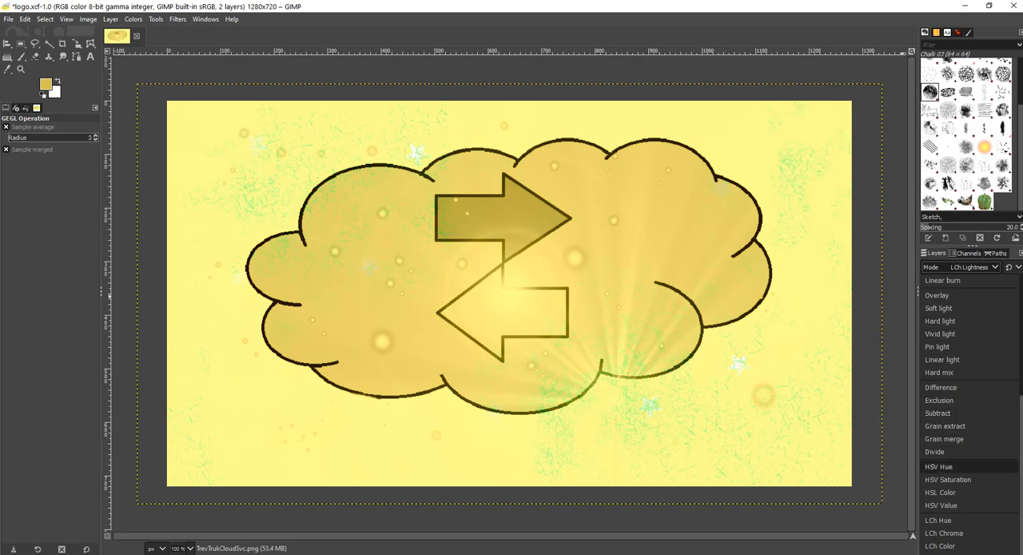
{"action": "left_click", "coordinate": [938, 466]}
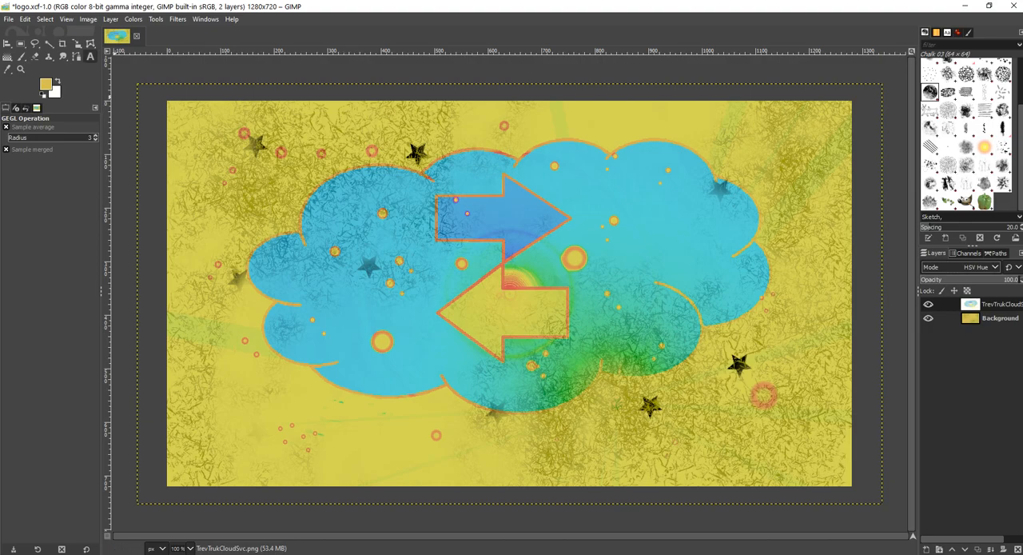
Step: Draw a text box over the upper-left part of the cloud and set its font to Orbitron
{"action": "left_click", "coordinate": [91, 57]}
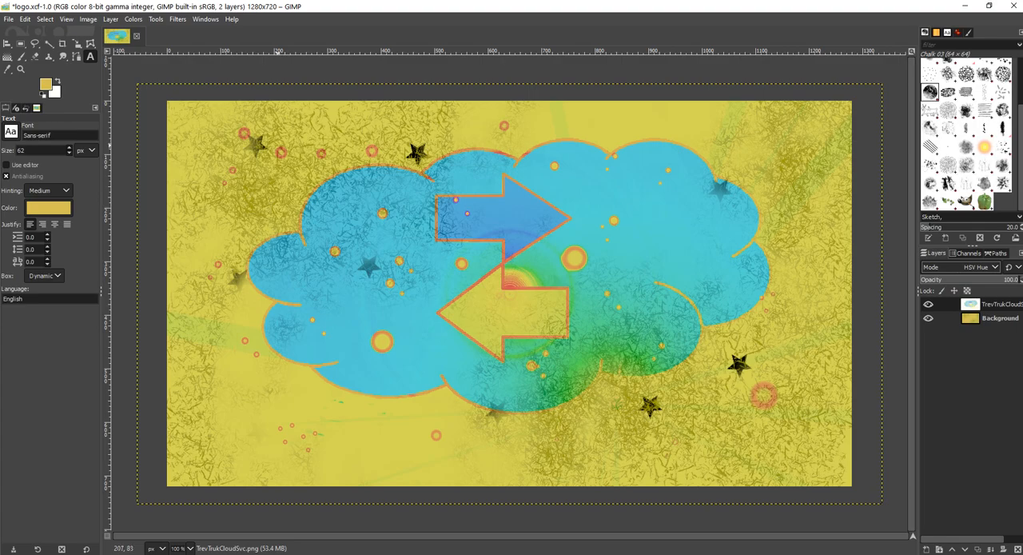
{"action": "left_click_drag", "start_coordinate": [240, 125], "coordinate": [553, 263]}
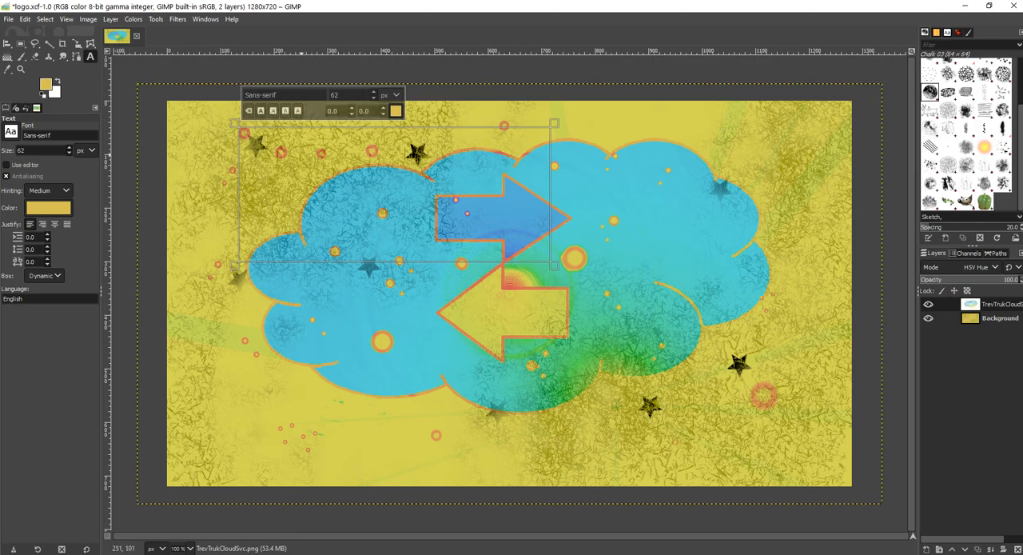
{"action": "triple_click", "coordinate": [288, 96]}
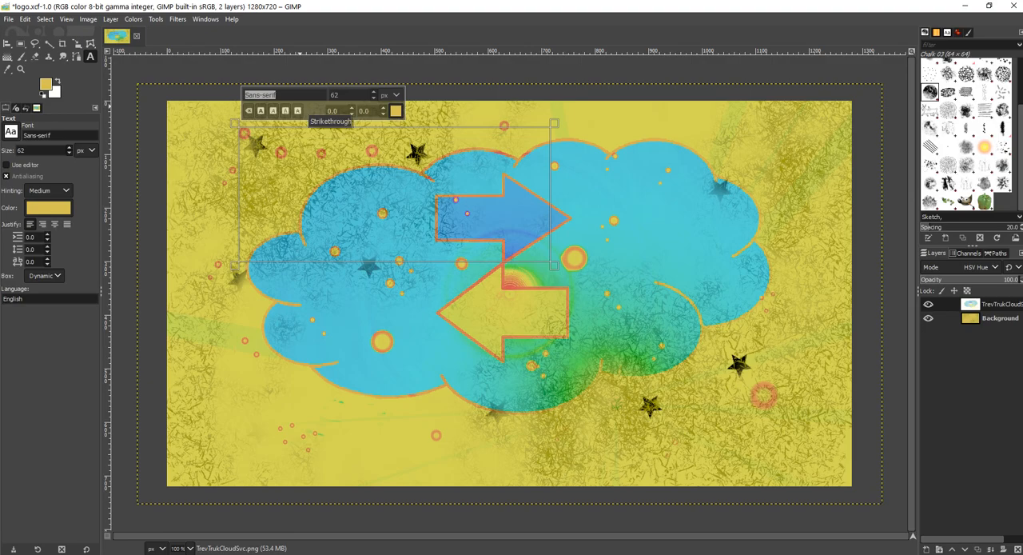
{"action": "type", "text": "Orbitron"}
{"action": "key", "text": "Down"}
{"action": "key", "text": "Return"}
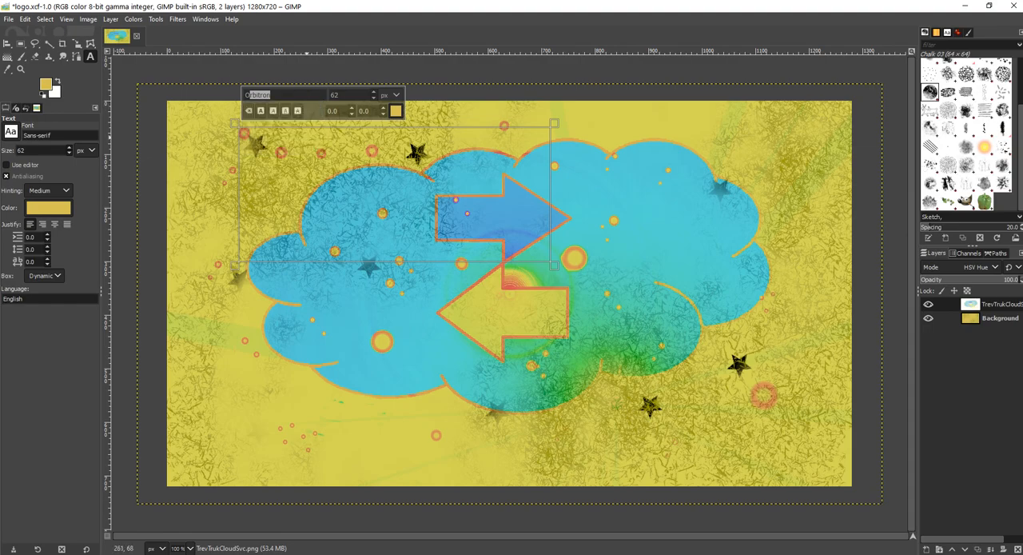
Step: Enter "Trevor Truck" as the first line of the text box and "Cloud Storage Services" below it
{"action": "left_click", "coordinate": [316, 162]}
{"action": "type", "text": "T"}
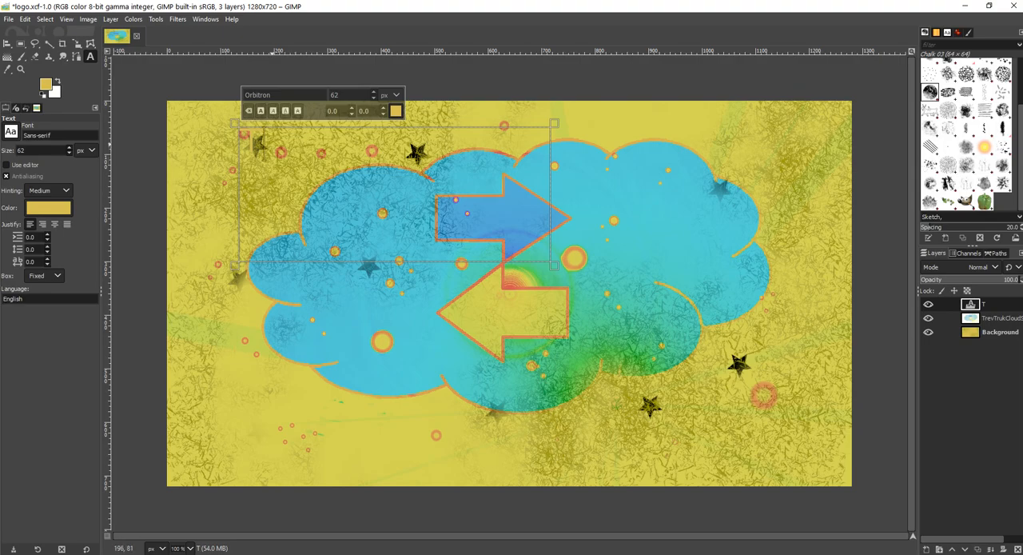
{"action": "type", "text": "revor Truck"}
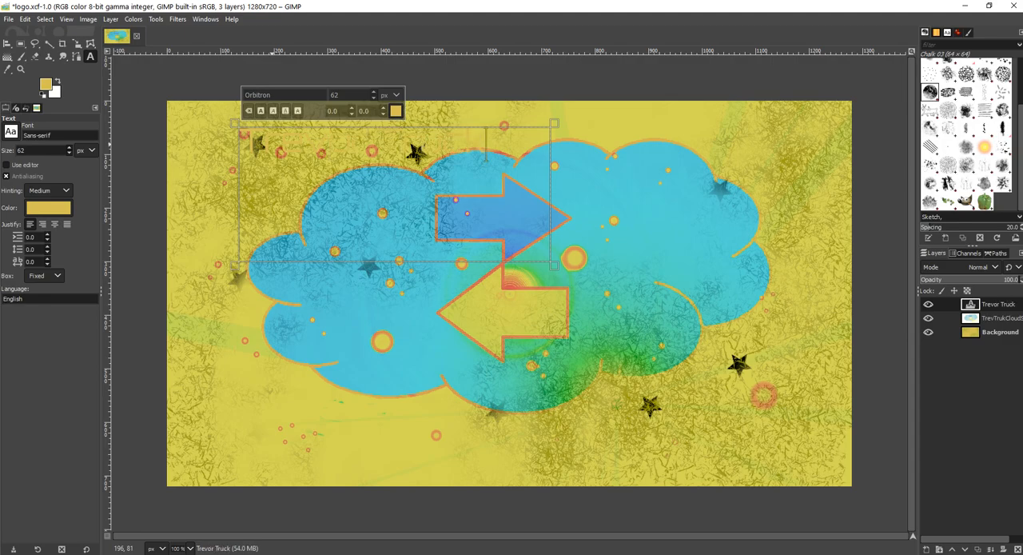
{"action": "key", "text": "Return"}
{"action": "type", "text": "Cloud"}
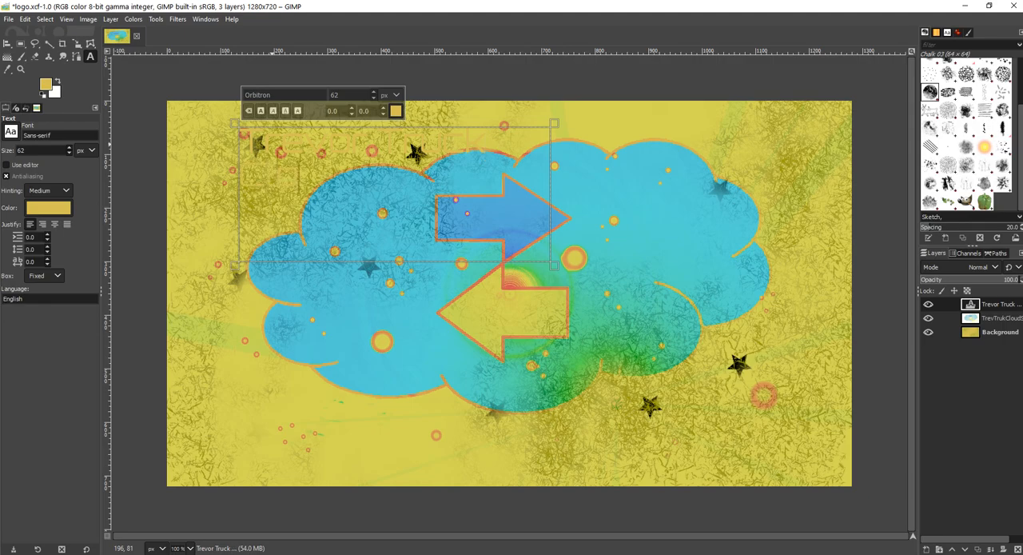
{"action": "type", "text": " Storag"}
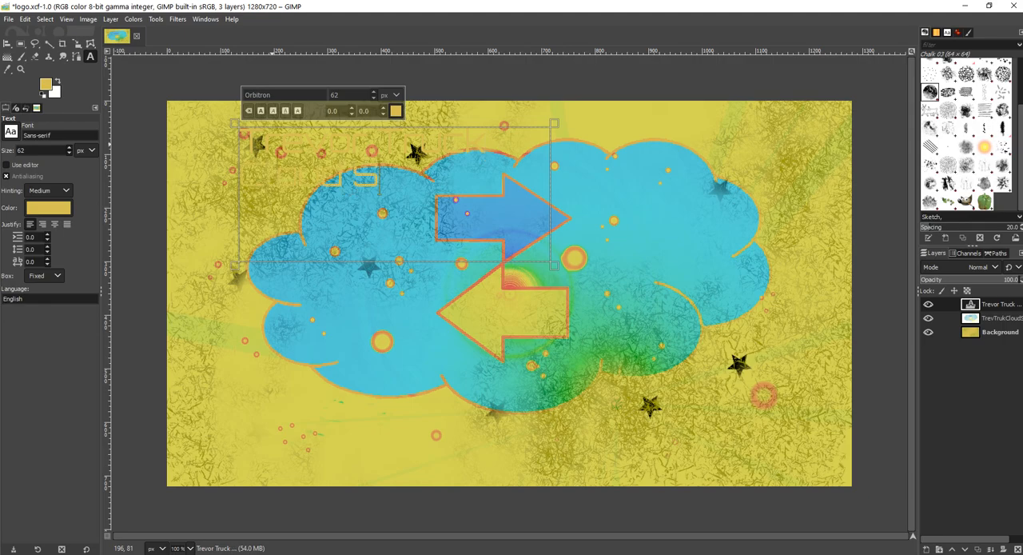
{"action": "type", "text": "e "}
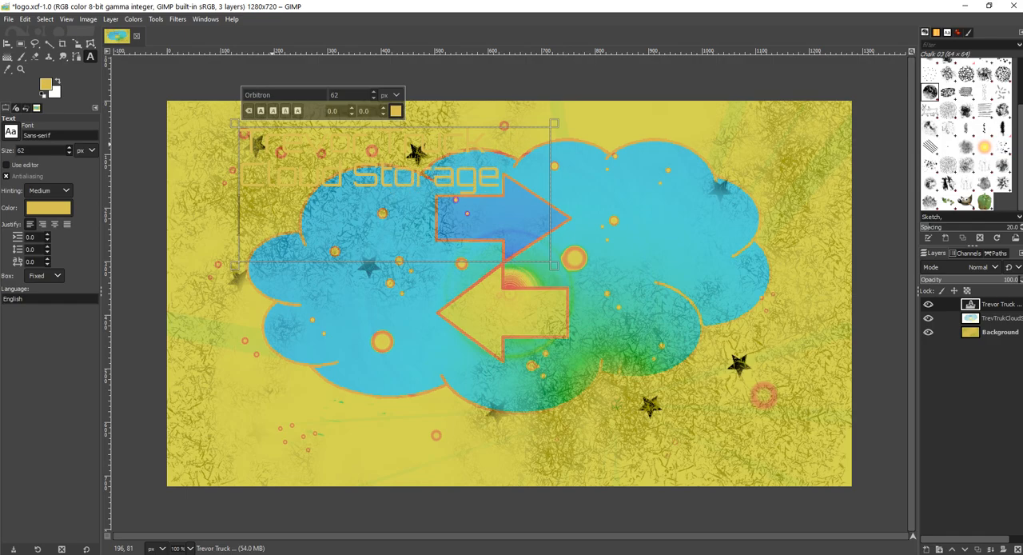
{"action": "type", "text": "Servic"}
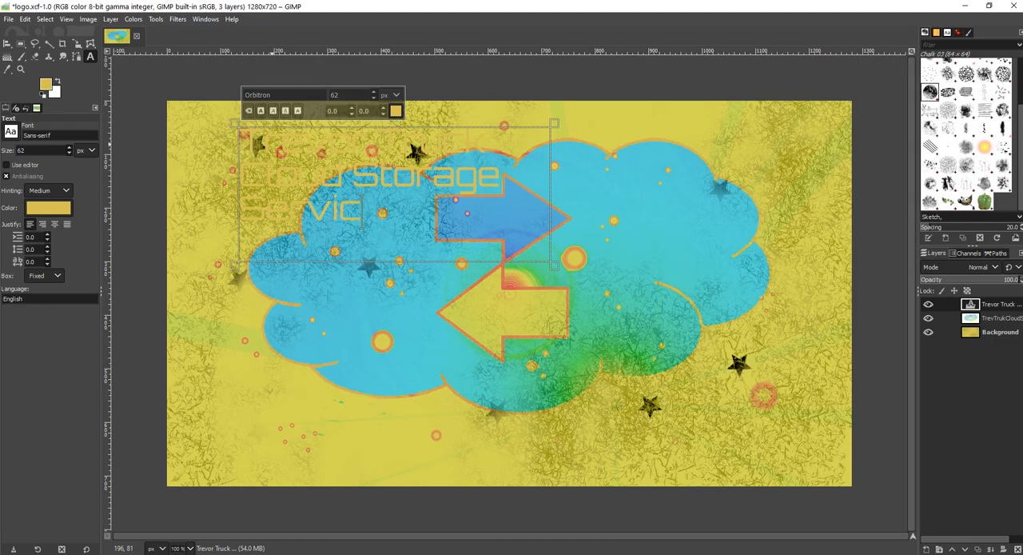
{"action": "type", "text": "es,"}
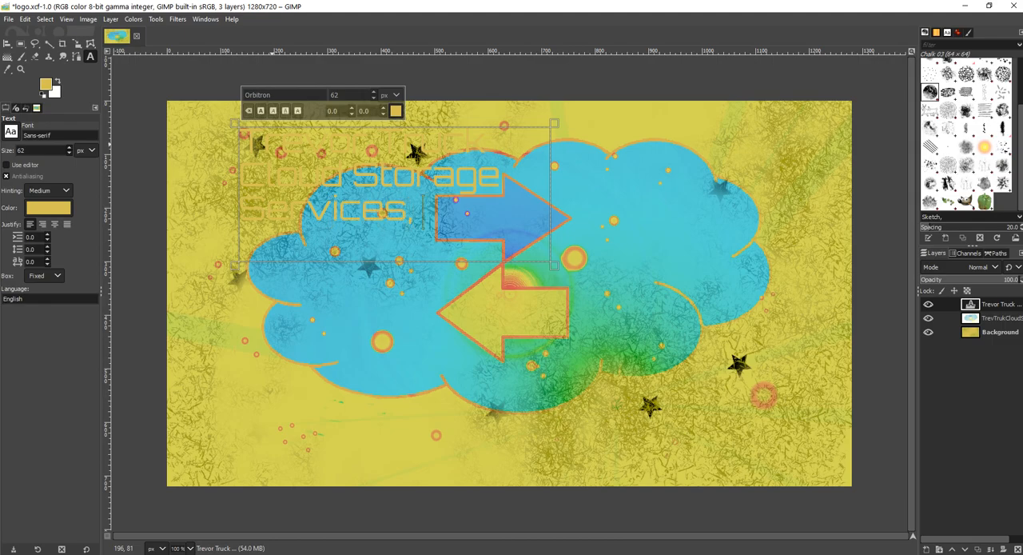
{"action": "type", "text": " LLC"}
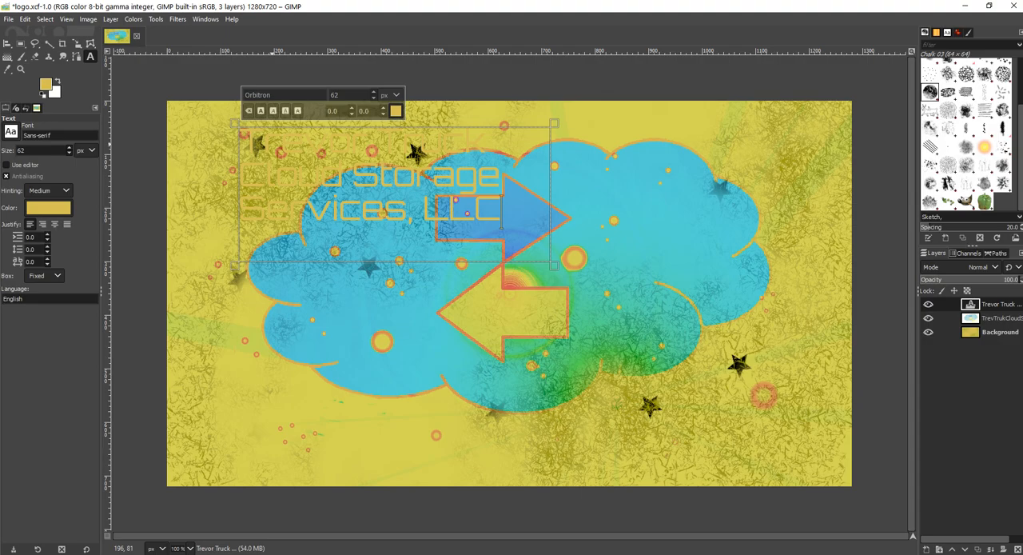
Step: Select all three lines of the text and change their colour to black (000000)
{"action": "left_click_drag", "start_coordinate": [501, 212], "coordinate": [243, 147]}
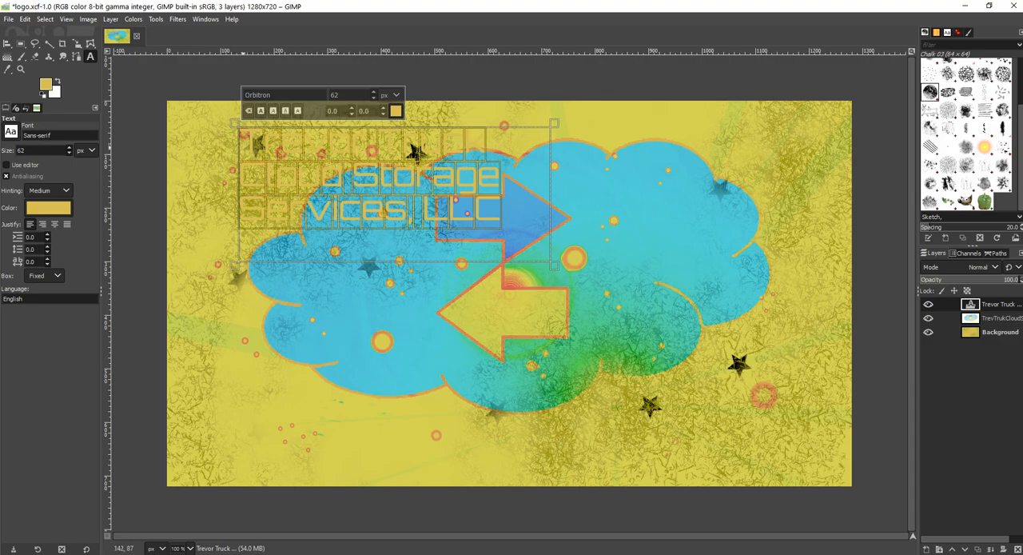
{"action": "left_click", "coordinate": [394, 110]}
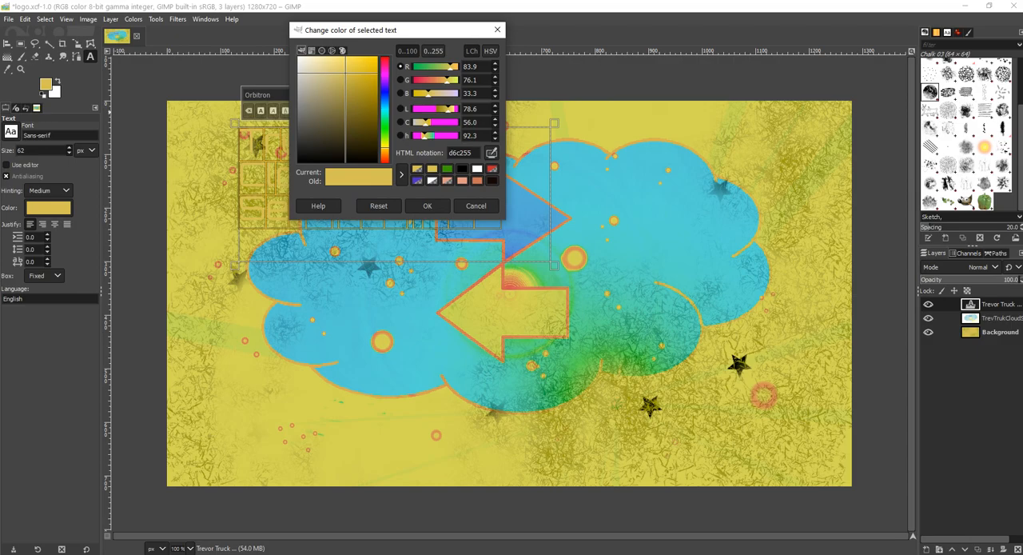
{"action": "left_click_drag", "start_coordinate": [366, 103], "coordinate": [317, 163]}
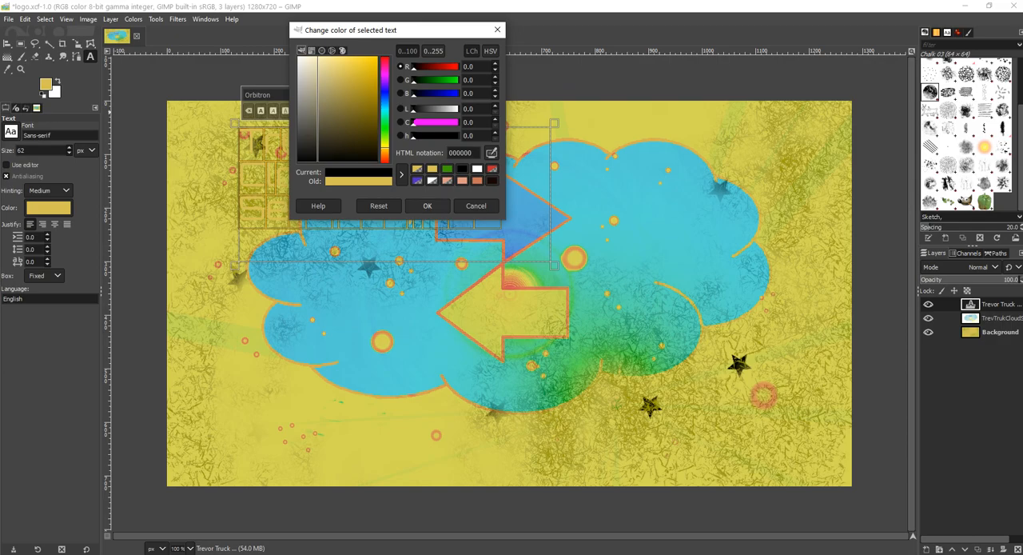
{"action": "left_click", "coordinate": [426, 206]}
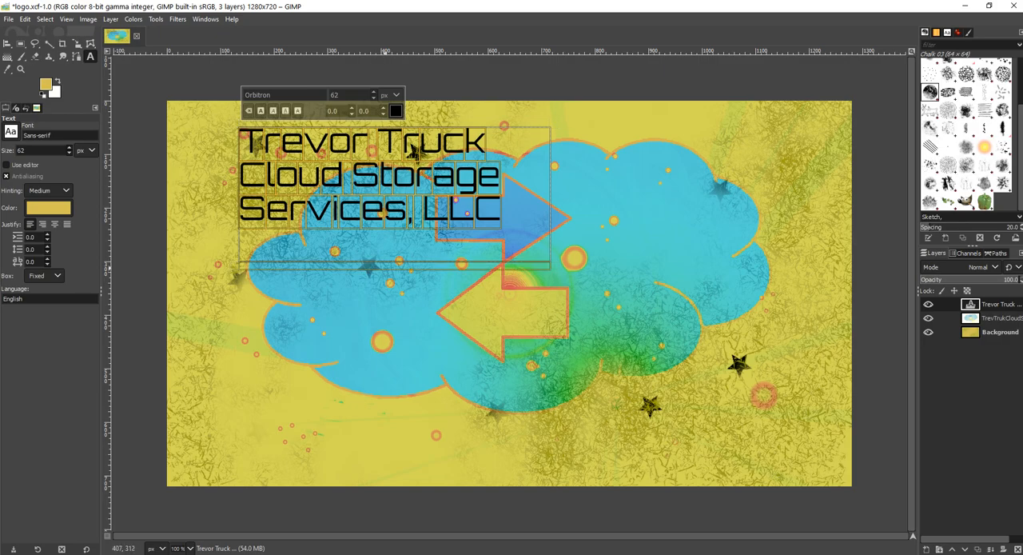
Step: Set the size of the whole text to 106 px and make its text box dynamic so all three lines fit
{"action": "key", "text": "ctrl+z"}
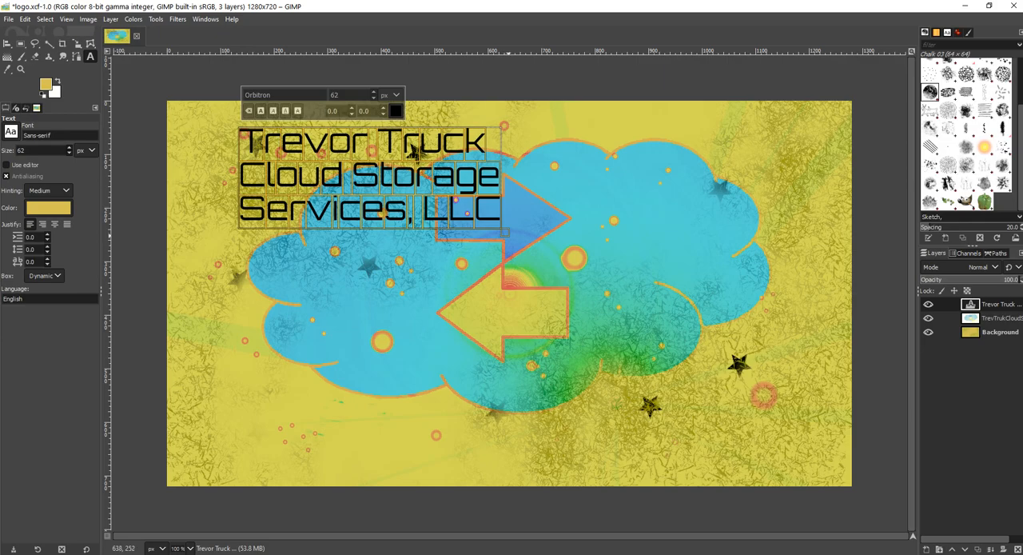
{"action": "left_click_drag", "start_coordinate": [507, 235], "coordinate": [234, 152]}
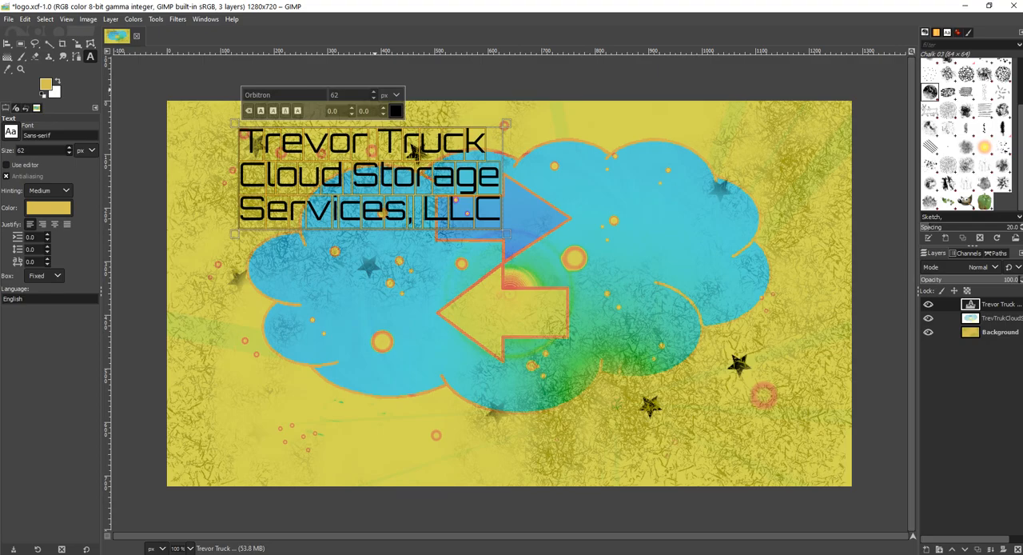
{"action": "scroll", "coordinate": [331, 94], "scroll_direction": "up", "scroll_amount": 20}
{"action": "scroll", "coordinate": [331, 94], "scroll_direction": "up", "scroll_amount": 5}
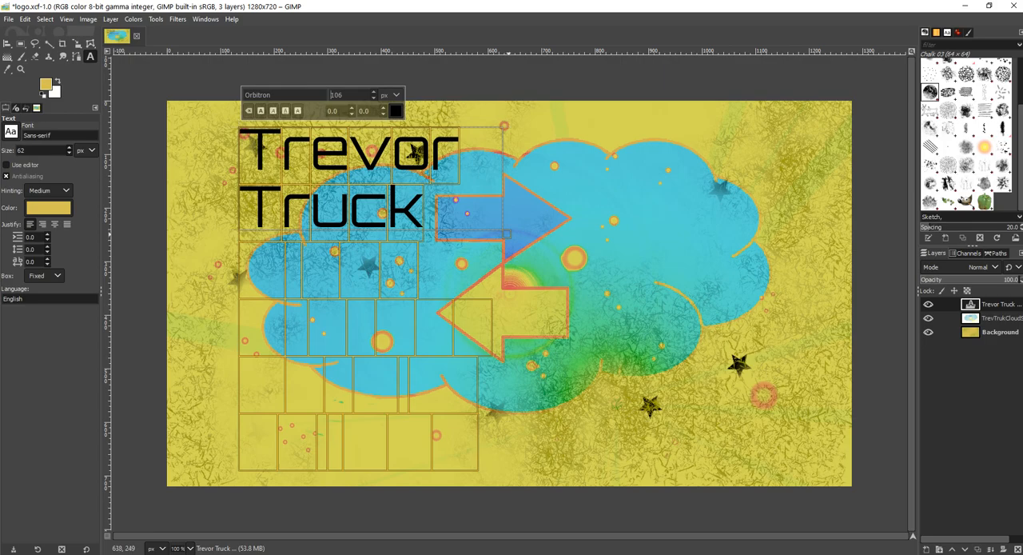
{"action": "double_click", "coordinate": [479, 236]}
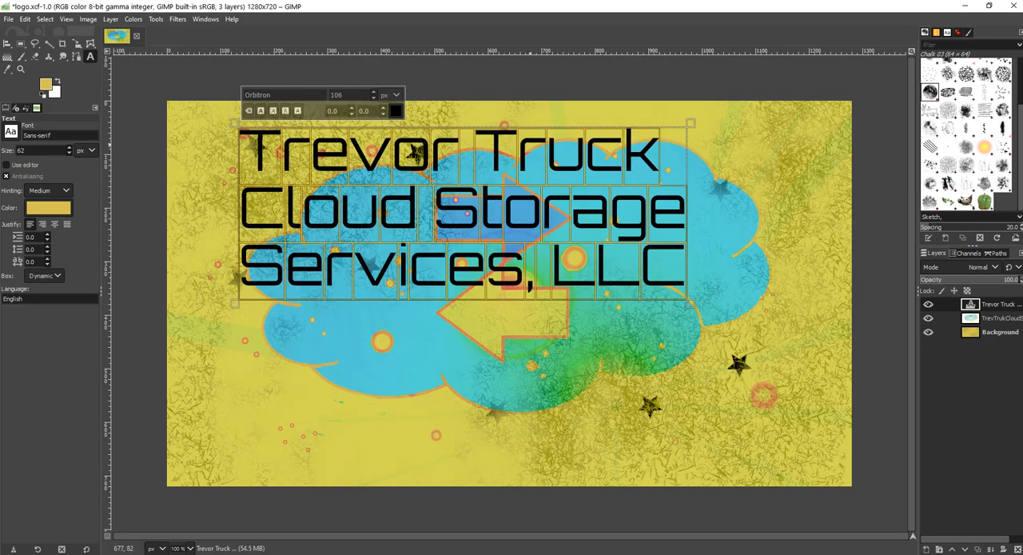
Step: Centre the text layer horizontally on the image with the Alignment tool
{"action": "left_click", "coordinate": [7, 44]}
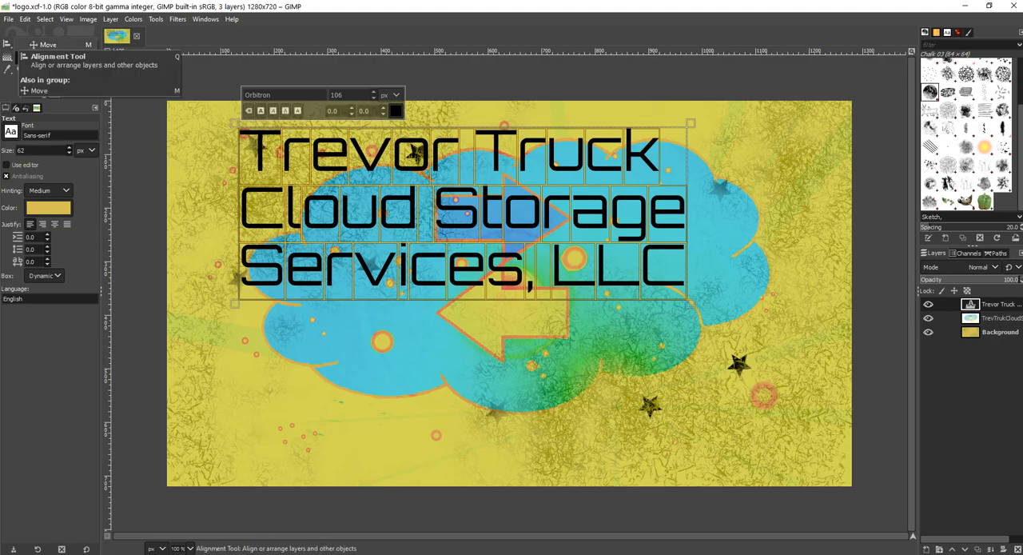
{"action": "left_click", "coordinate": [54, 58]}
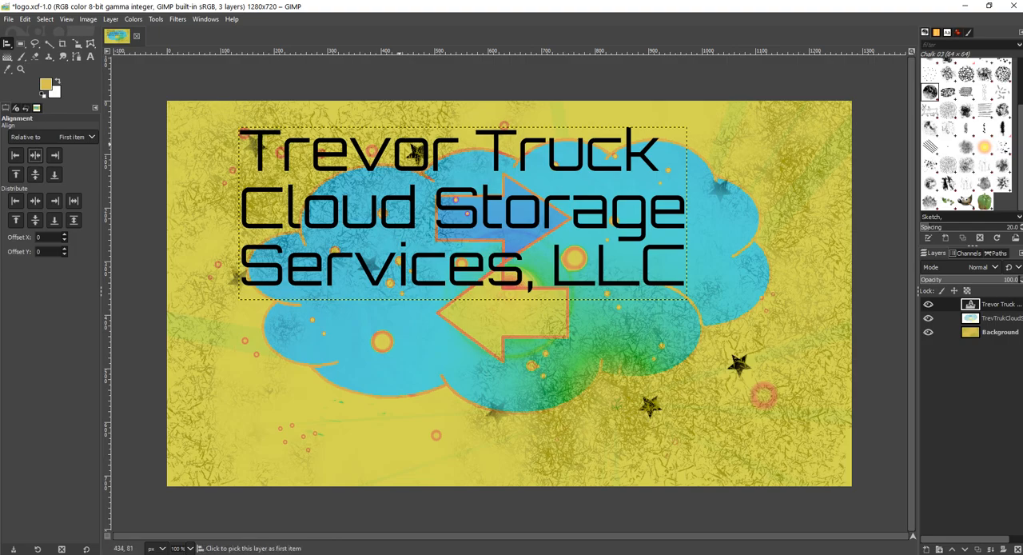
{"action": "left_click", "coordinate": [414, 141]}
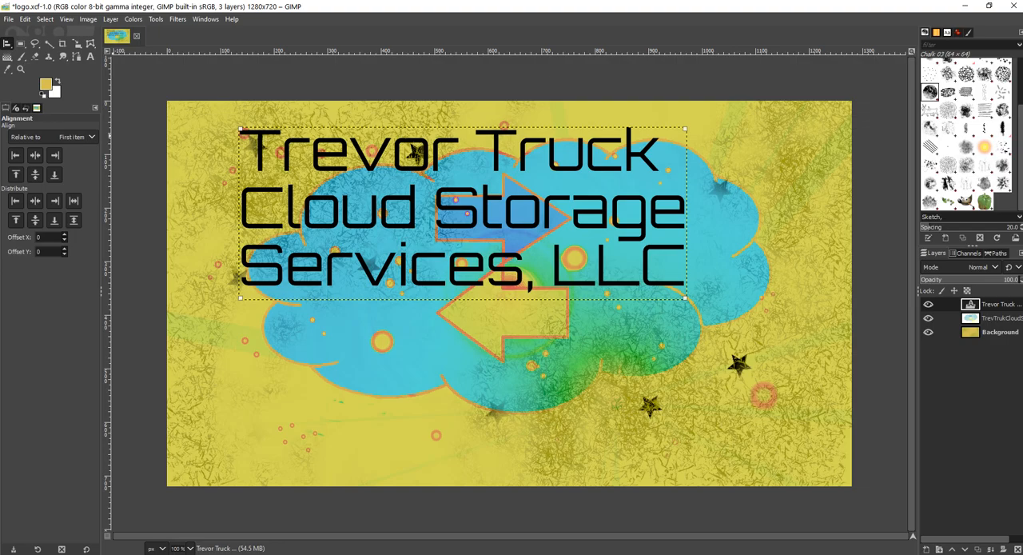
{"action": "left_click", "coordinate": [36, 155]}
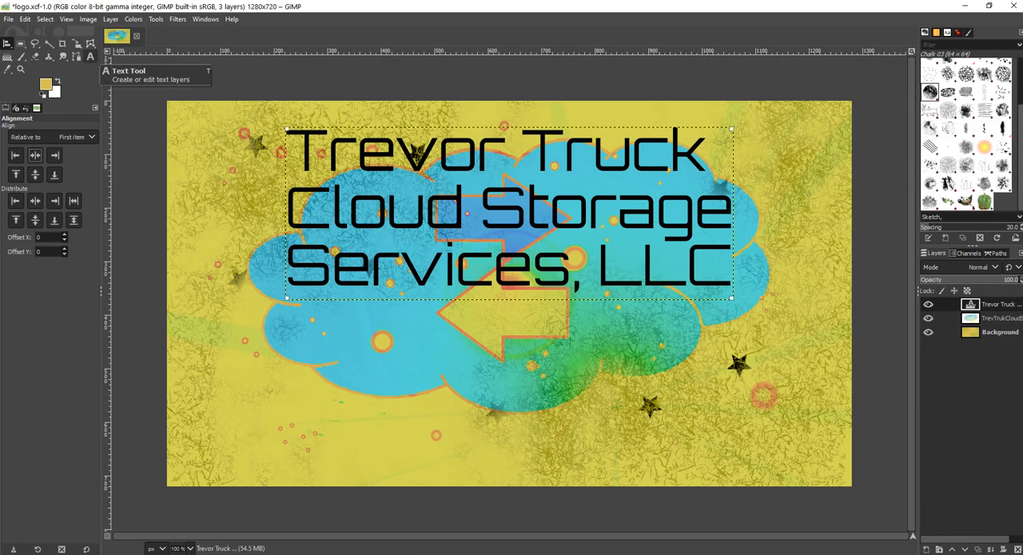
Step: Set the size of all the text to 142 px and change its colour to red
{"action": "left_click", "coordinate": [91, 57]}
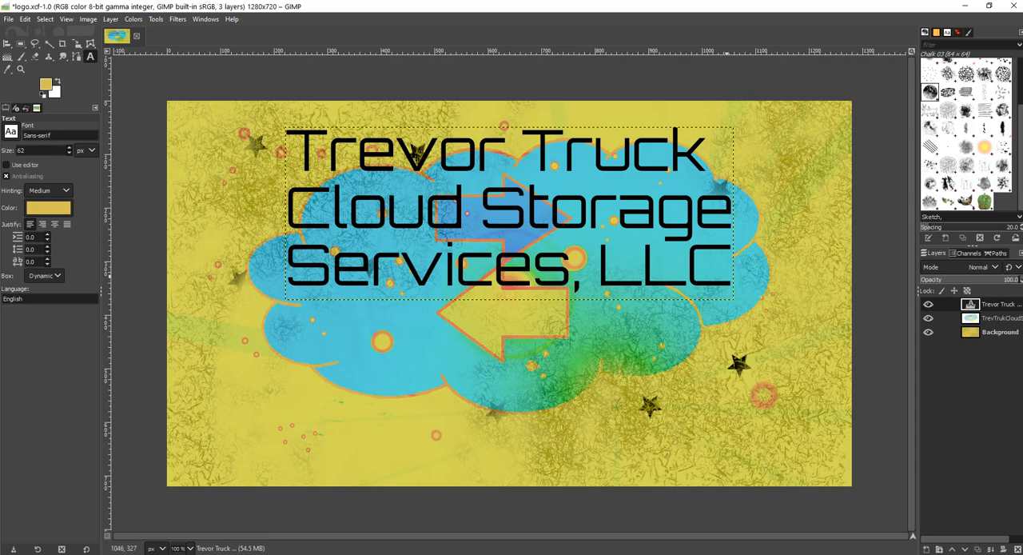
{"action": "left_click", "coordinate": [734, 267]}
{"action": "left_click_drag", "start_coordinate": [735, 267], "coordinate": [284, 151]}
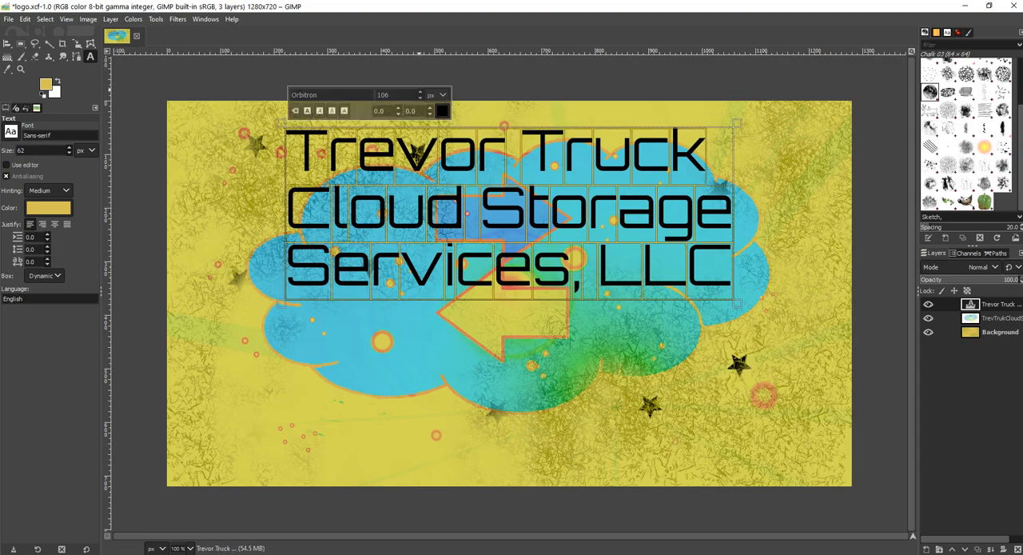
{"action": "left_click", "coordinate": [420, 91]}
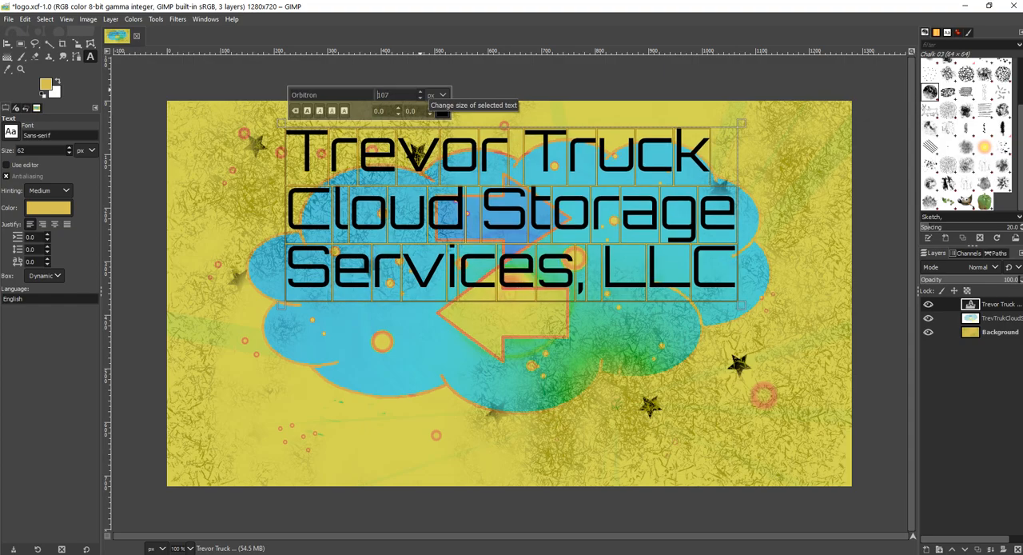
{"action": "left_click", "coordinate": [420, 92]}
{"action": "left_click", "coordinate": [421, 92]}
{"action": "left_click", "coordinate": [421, 92]}
{"action": "left_click", "coordinate": [420, 92]}
{"action": "left_click", "coordinate": [421, 91]}
{"action": "left_click", "coordinate": [420, 92]}
{"action": "left_click", "coordinate": [421, 92]}
{"action": "left_click", "coordinate": [421, 92]}
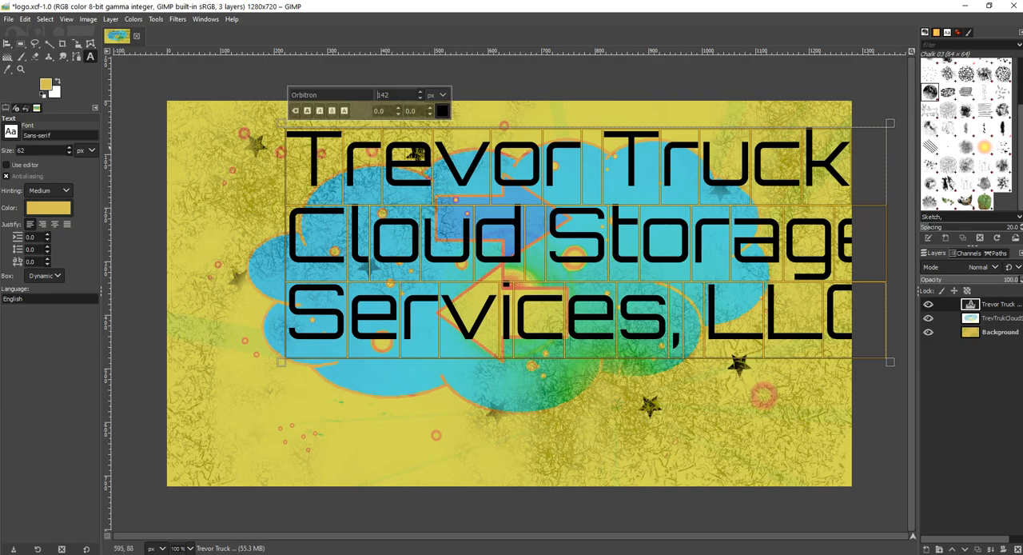
{"action": "left_click", "coordinate": [442, 111]}
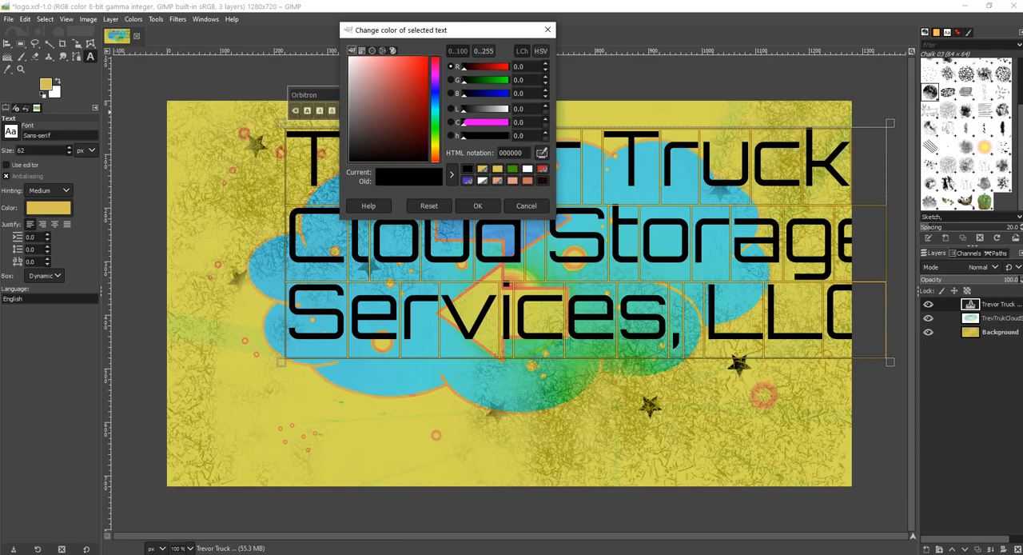
{"action": "left_click", "coordinate": [477, 205]}
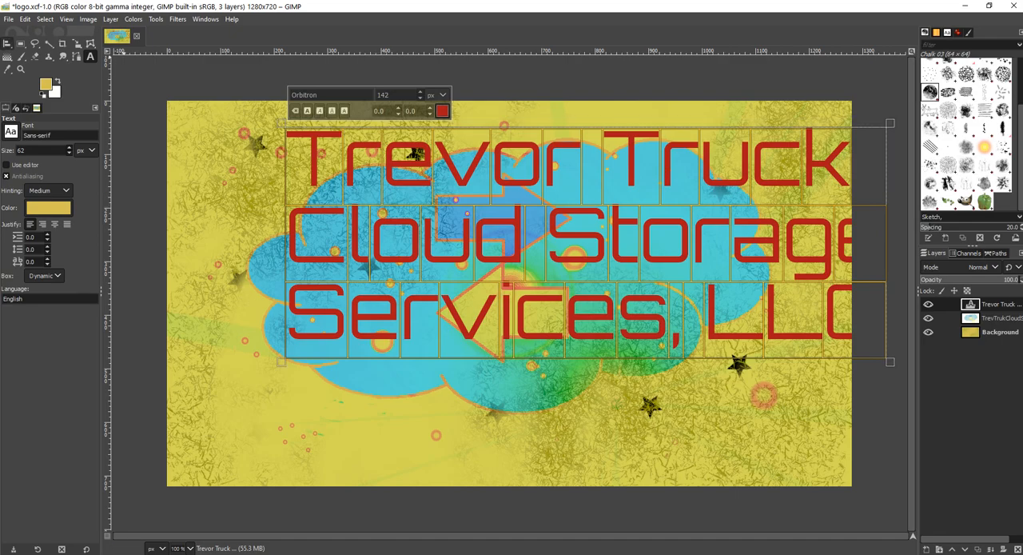
Step: Align the enlarged red text layer to the horizontal centre of the image
{"action": "left_click", "coordinate": [7, 43]}
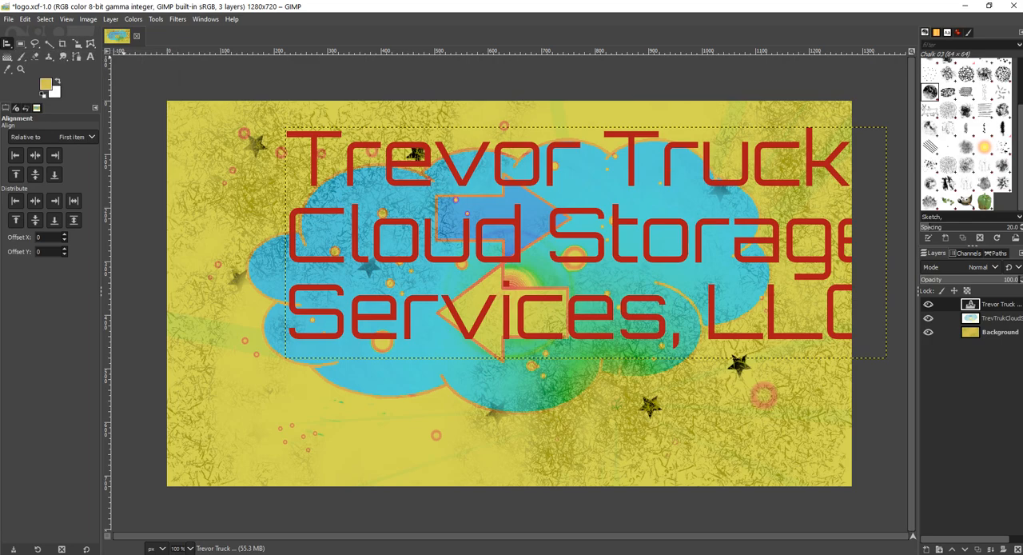
{"action": "left_click", "coordinate": [314, 160]}
{"action": "left_click", "coordinate": [35, 155]}
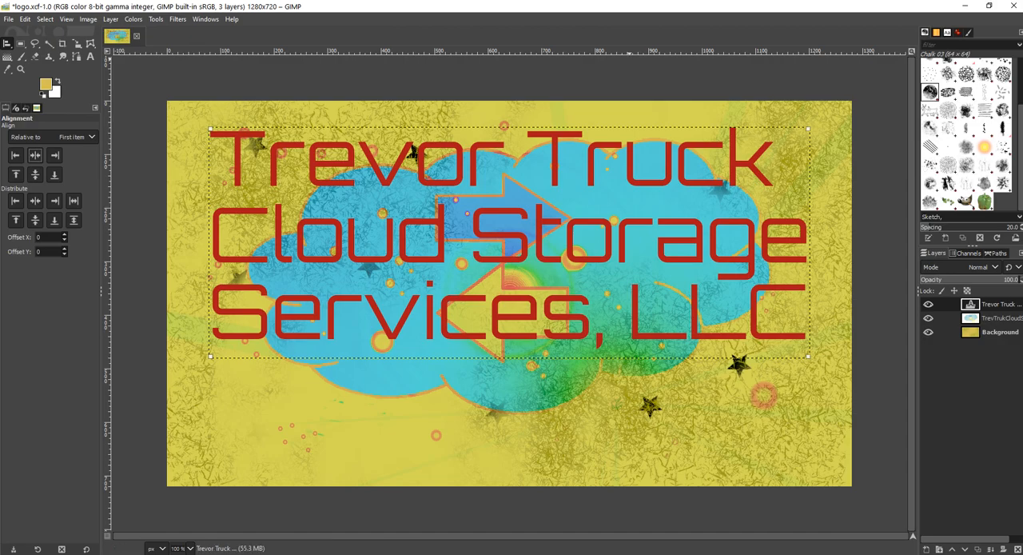
Step: Choose the Paintbrush with the z Pepper brush, make the Background layer active, and hide the cloud and text layers
{"action": "left_click", "coordinate": [21, 57]}
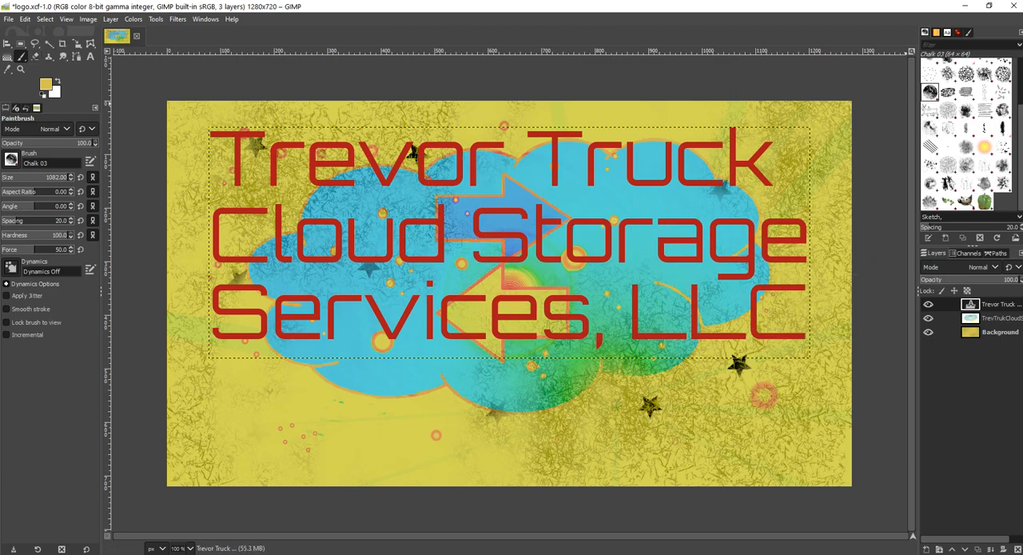
{"action": "left_click", "coordinate": [985, 201]}
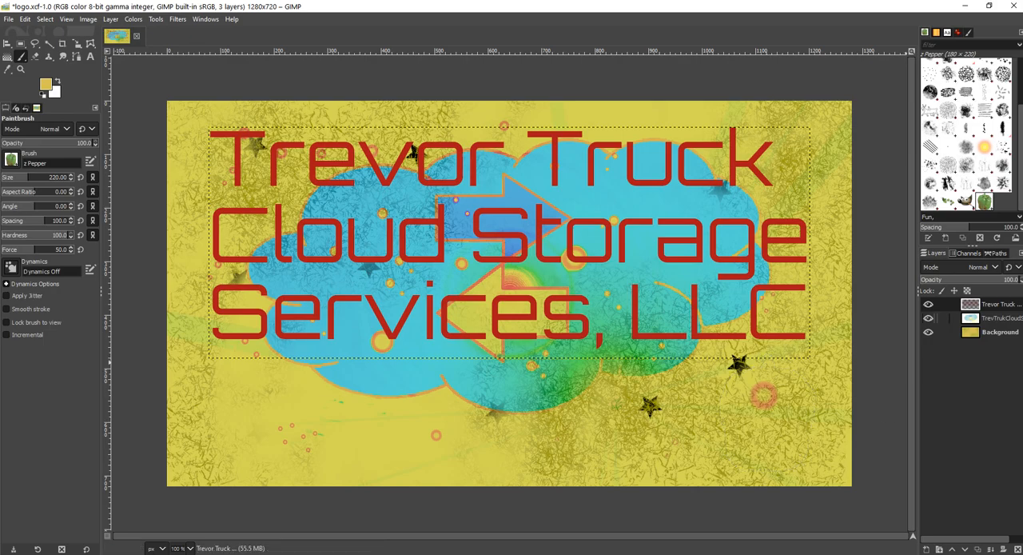
{"action": "left_click", "coordinate": [991, 332]}
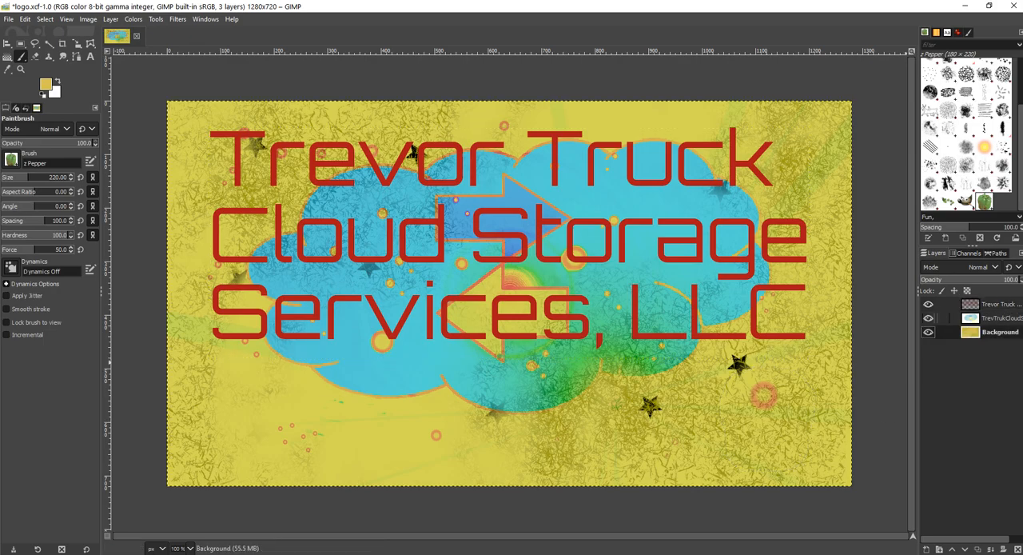
{"action": "left_click", "coordinate": [928, 317]}
{"action": "left_click", "coordinate": [928, 304]}
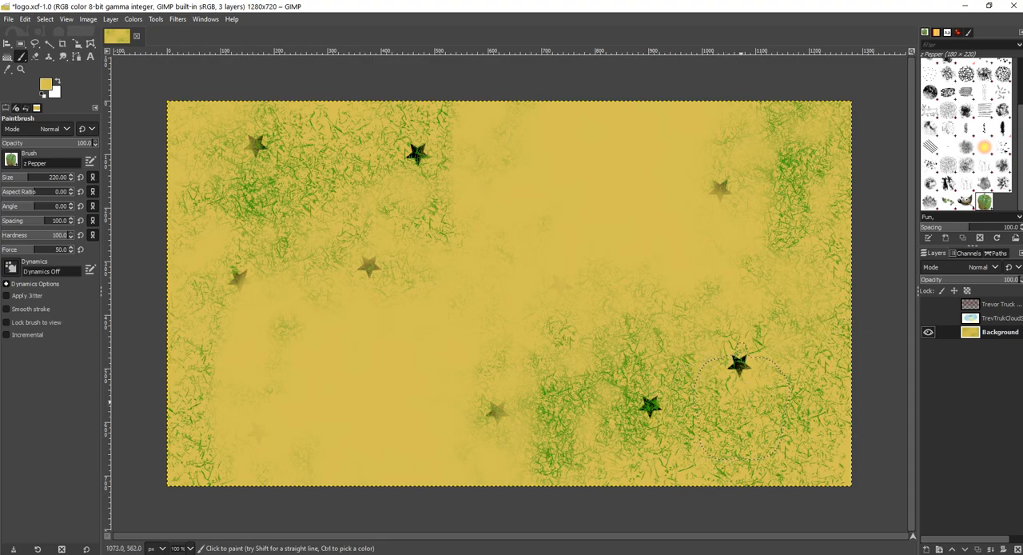
Step: Stamp three peppers in a row across the lower part of the Background layer and show the cloud and text layers again
{"action": "left_click", "coordinate": [741, 401]}
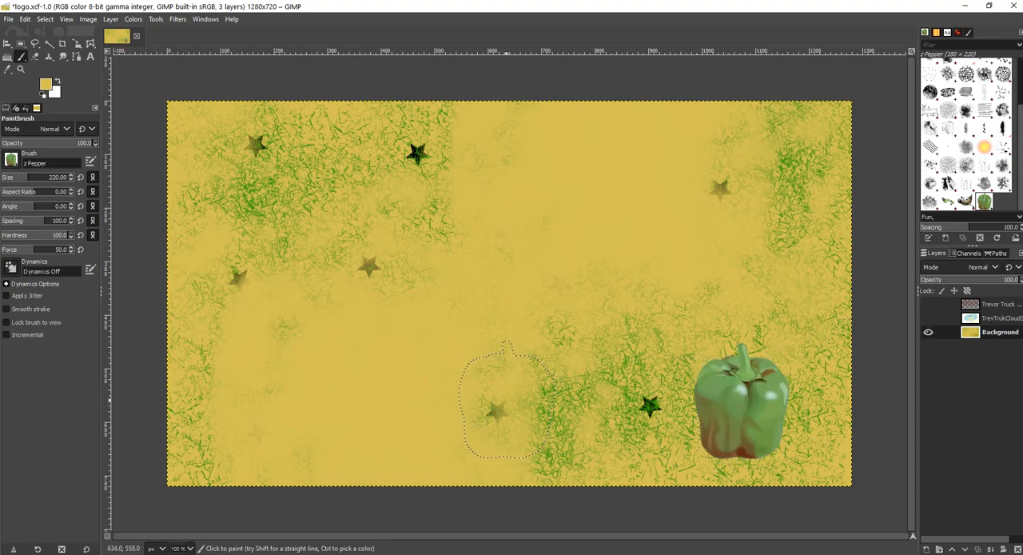
{"action": "left_click", "coordinate": [508, 400]}
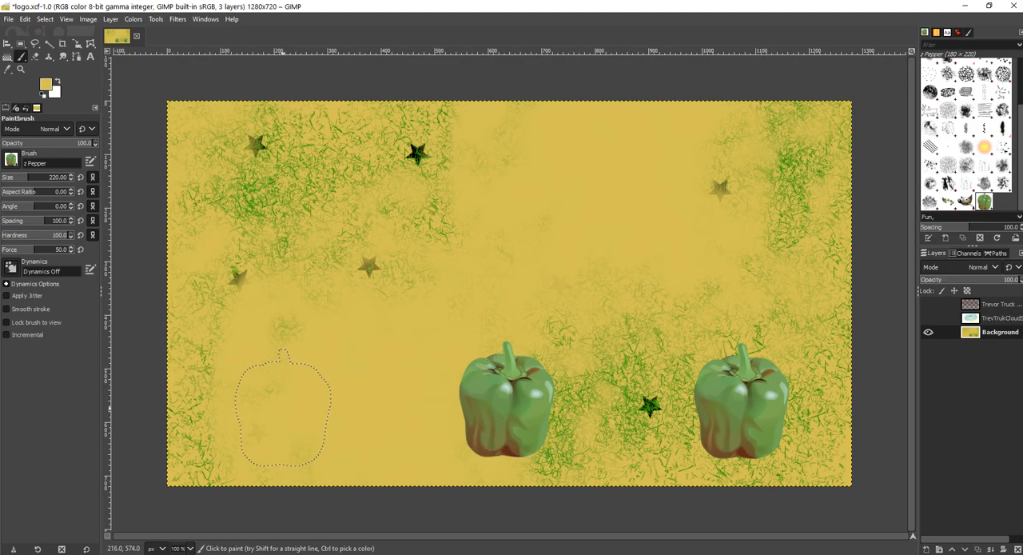
{"action": "left_click", "coordinate": [283, 406]}
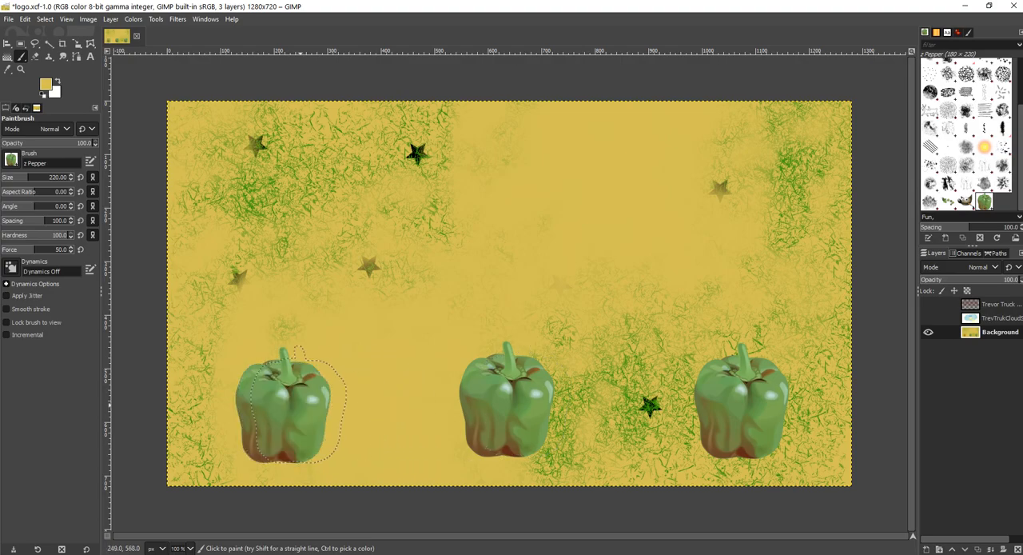
{"action": "left_click", "coordinate": [928, 317]}
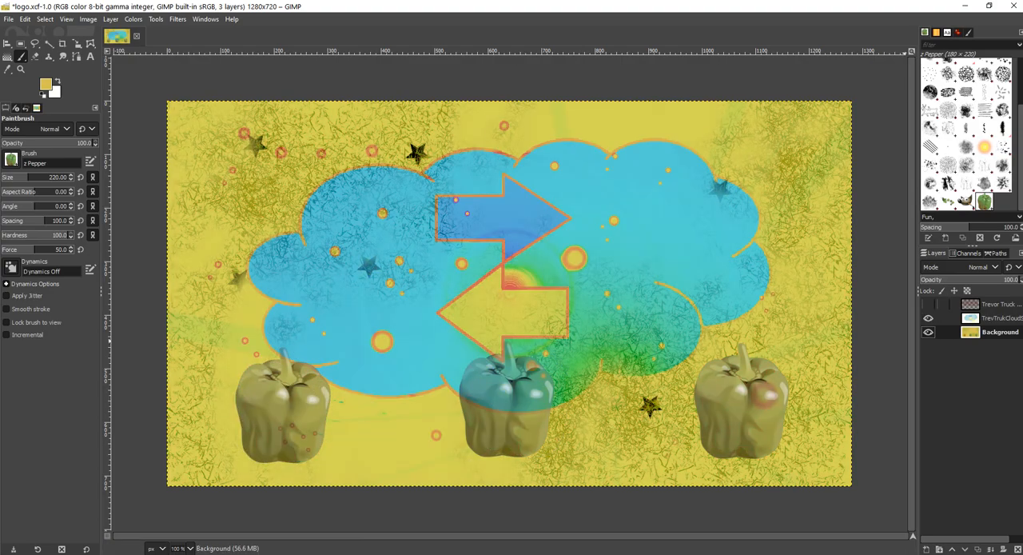
{"action": "left_click", "coordinate": [928, 304]}
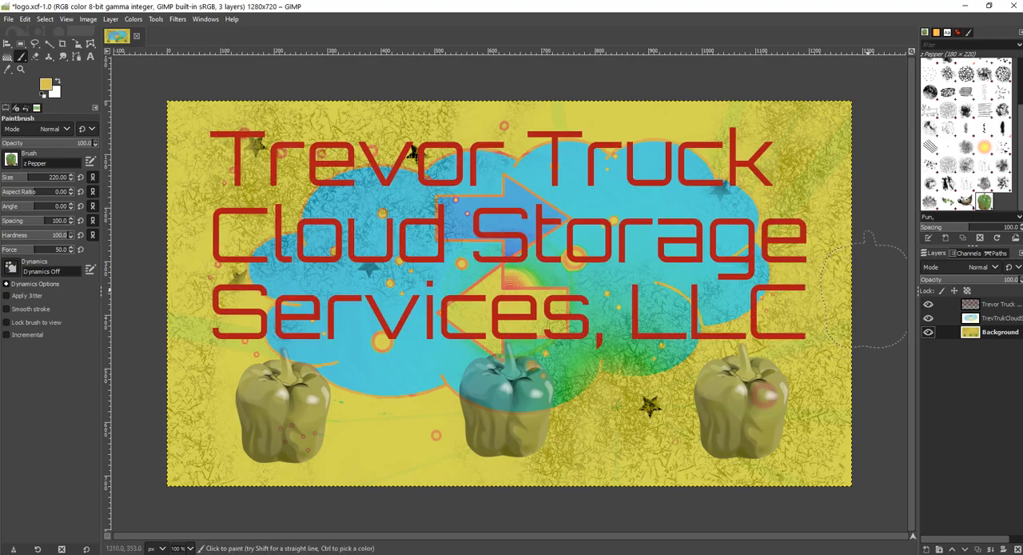